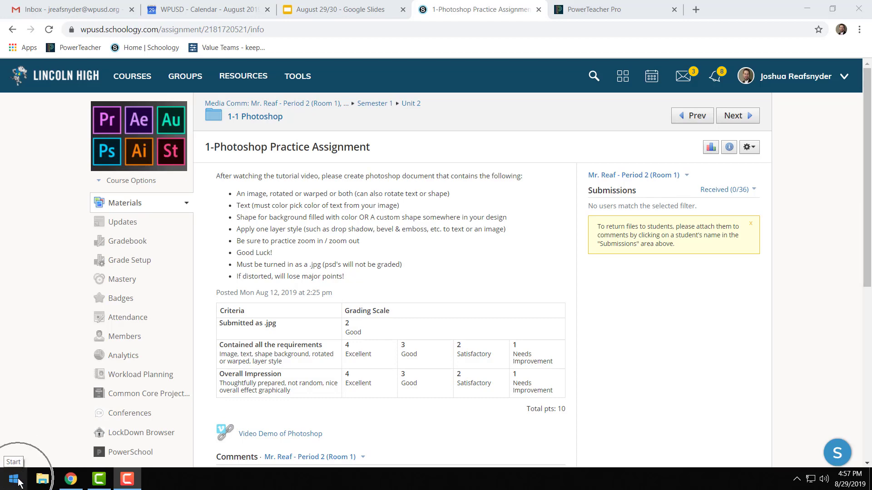
Launch Adobe Photoshop CC 2019 by searching for photo among the installed apps.
left_click(19, 482)
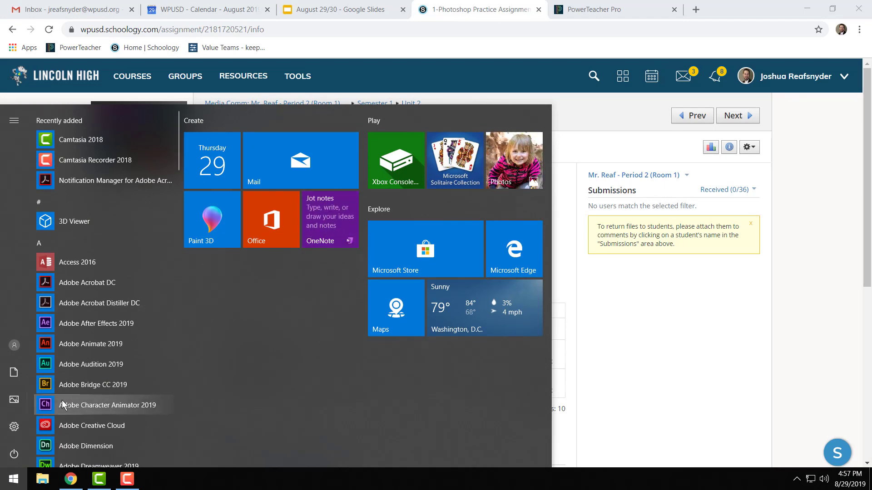
type("p")
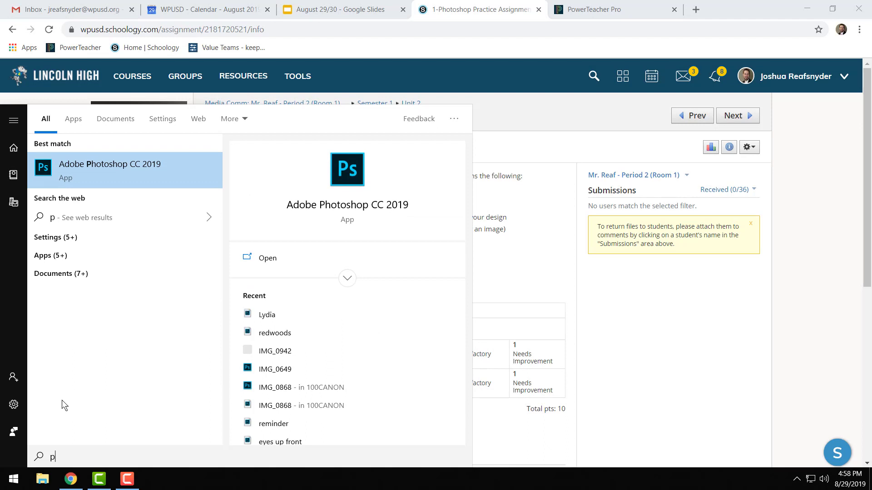
type("hoto")
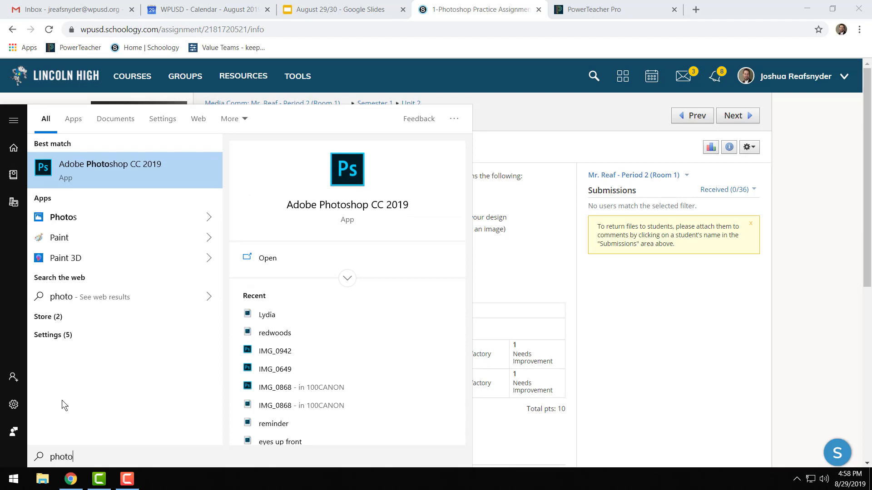
left_click(81, 167)
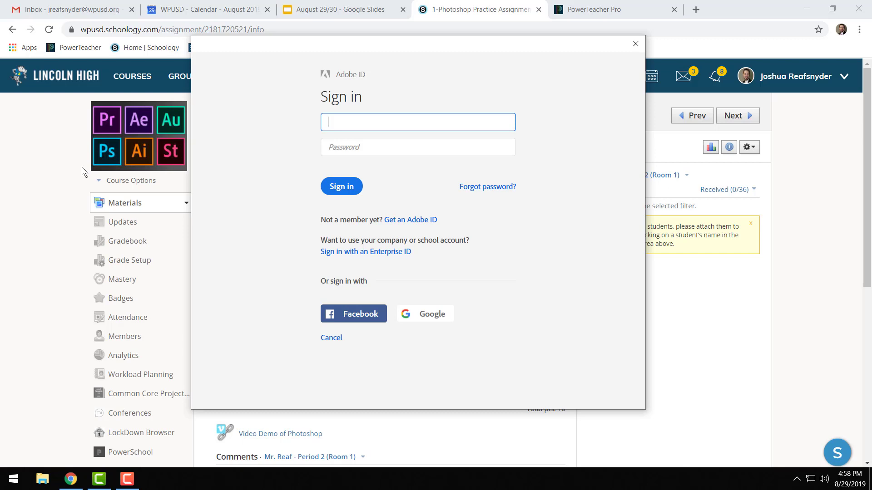
Sign in with an Enterprise ID, entering the school account's e-mail address and the account password.
left_click(388, 257)
left_click(388, 257)
key("ctrl")
key("ctrl")
key("ctrl")
key("ctrl")
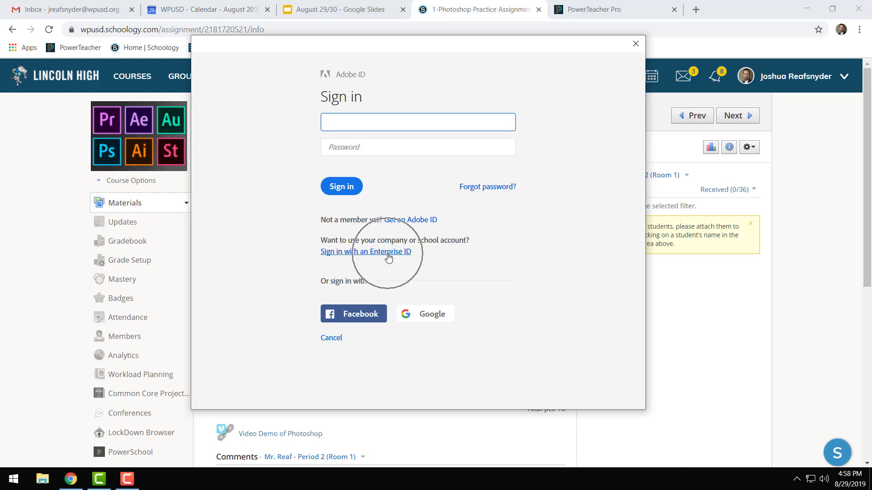
key("ctrl")
key("ctrl")
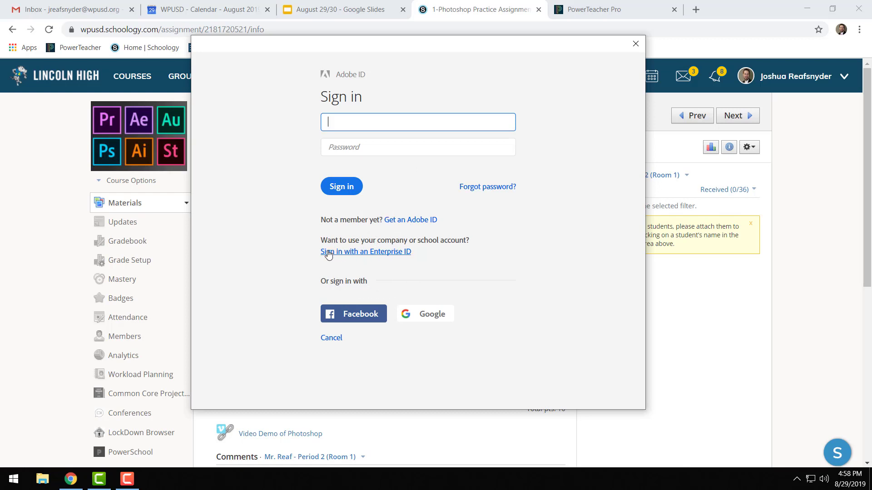
left_click(392, 252)
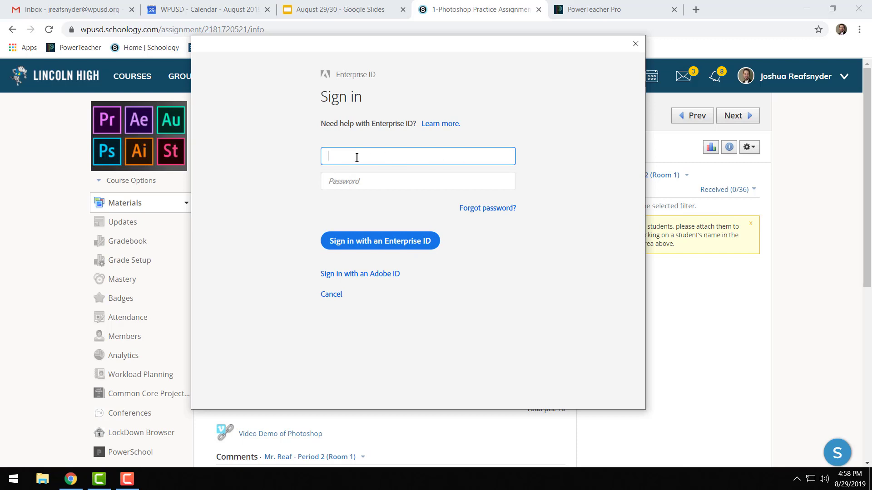
type("@wpud")
key("BackSpace")
type("sd.org")
left_click(362, 181)
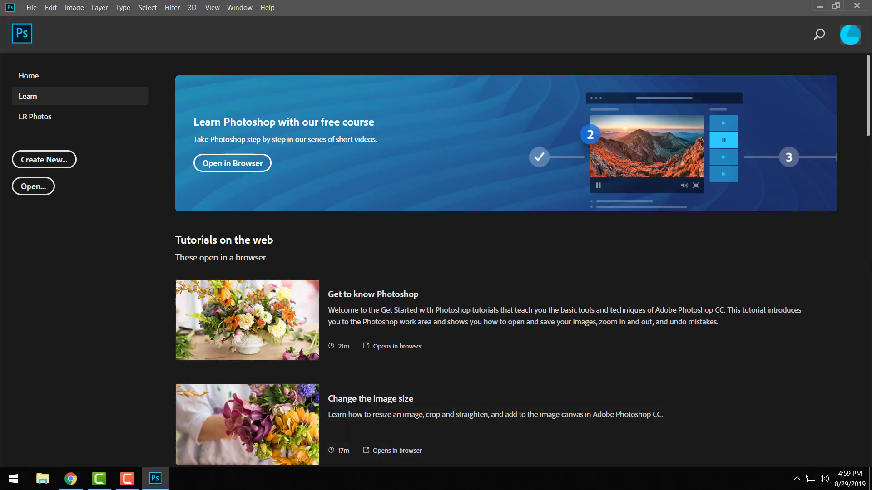
Switch from the Learn page to the Home page and bring up the settings for a new document.
left_click(36, 81)
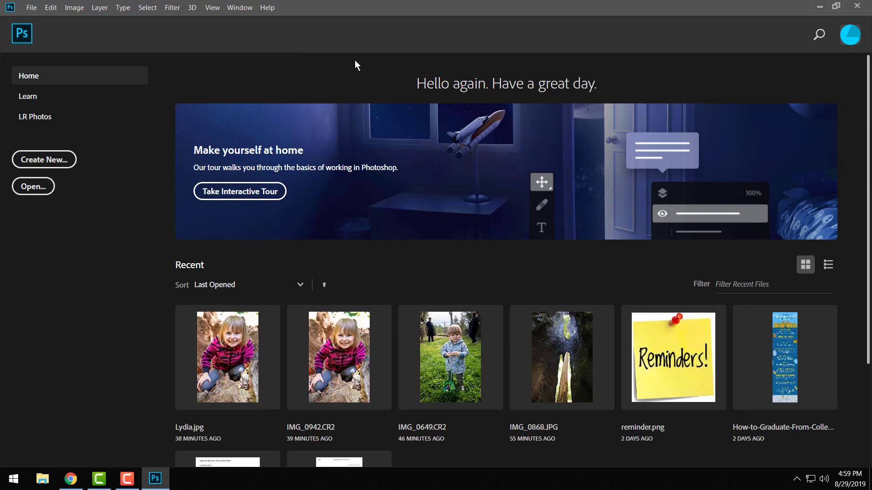
left_click(59, 161)
left_click(31, 8)
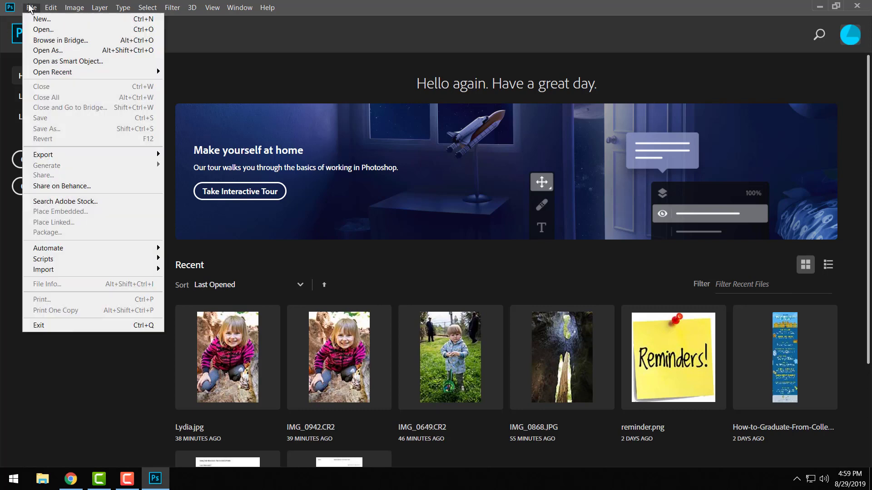
left_click(43, 21)
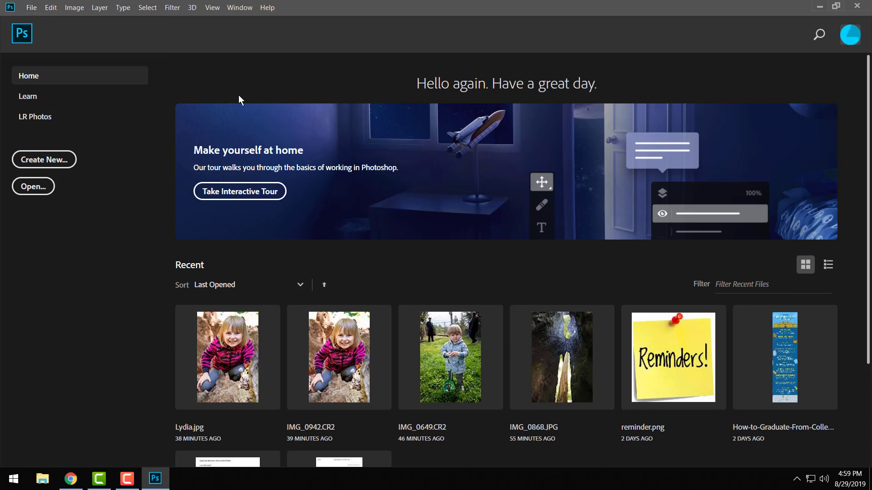
left_click(49, 161)
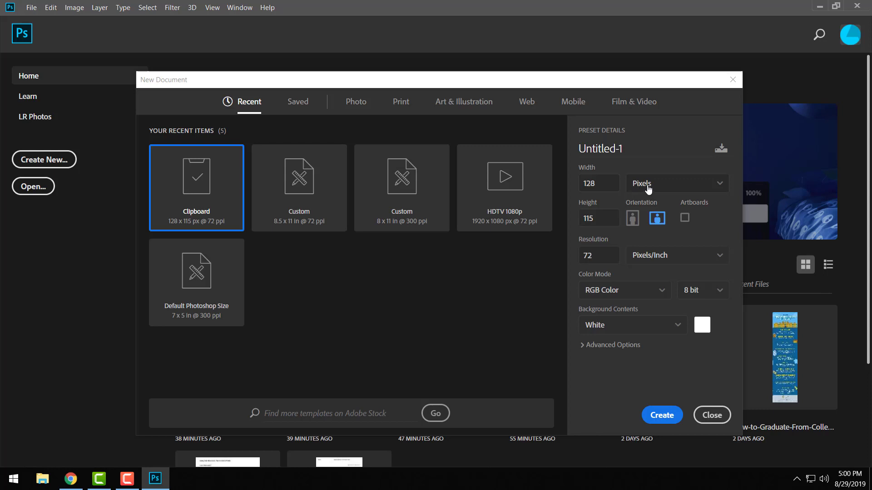
Set the new document's units to inches, with a width of 8.5 and a height of 11.
left_click(675, 185)
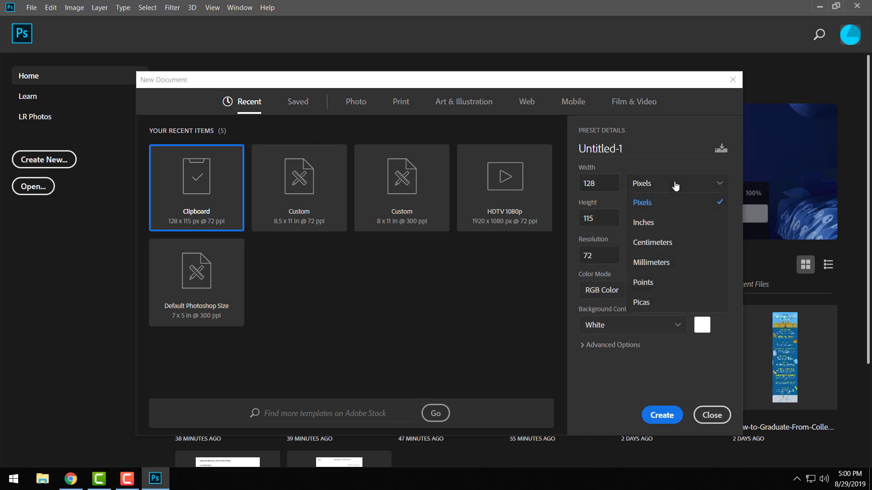
left_click(661, 222)
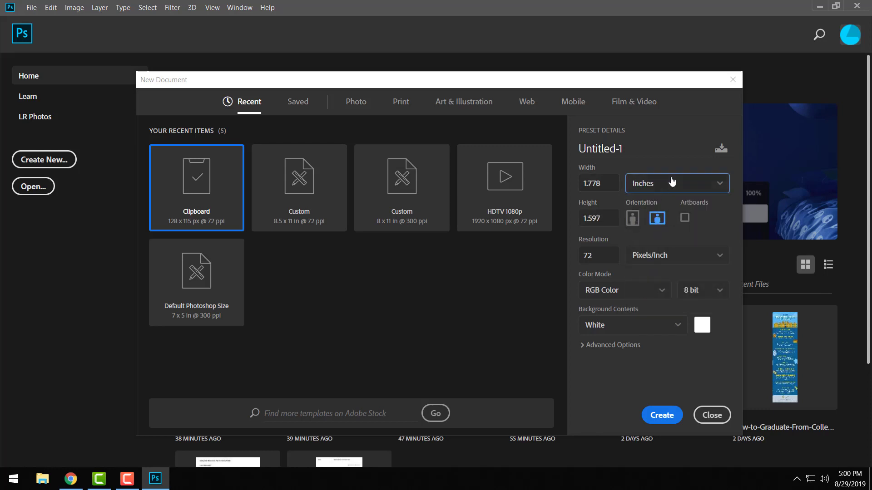
left_click(601, 184)
left_click_drag(600, 183, 575, 184)
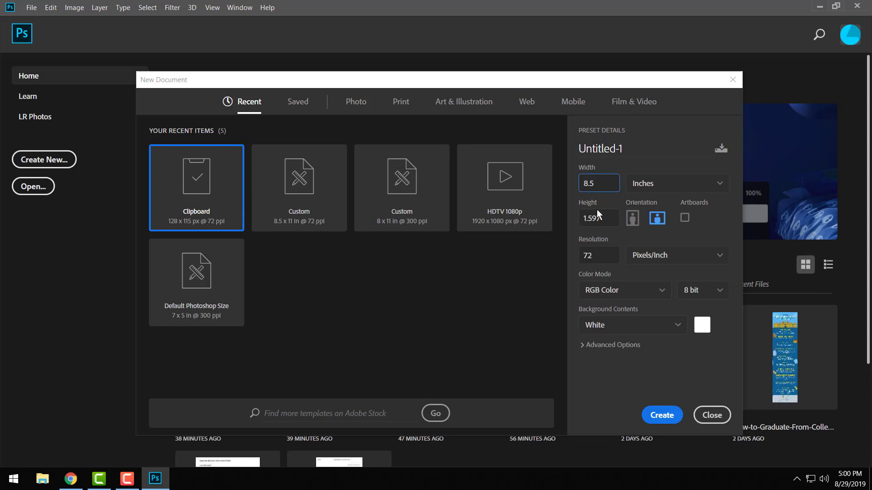
left_click_drag(597, 218, 578, 223)
type("11")
Create the document in portrait orientation with a resolution of 300 pixels/inch and RGB Color mode.
double_click(595, 250)
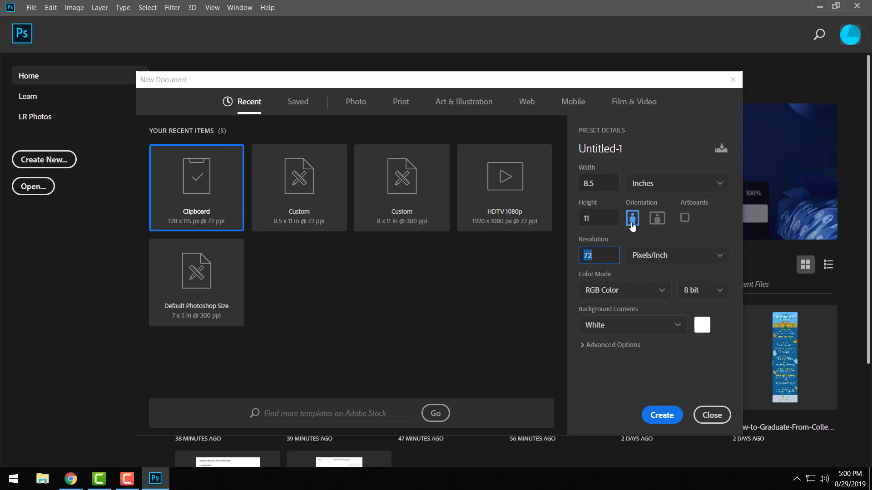
left_click(657, 220)
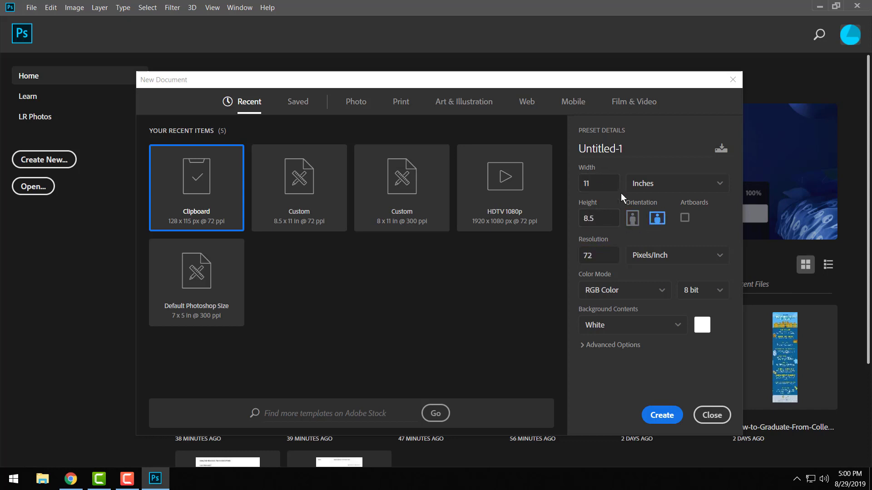
left_click(634, 220)
left_click_drag(601, 255, 588, 255)
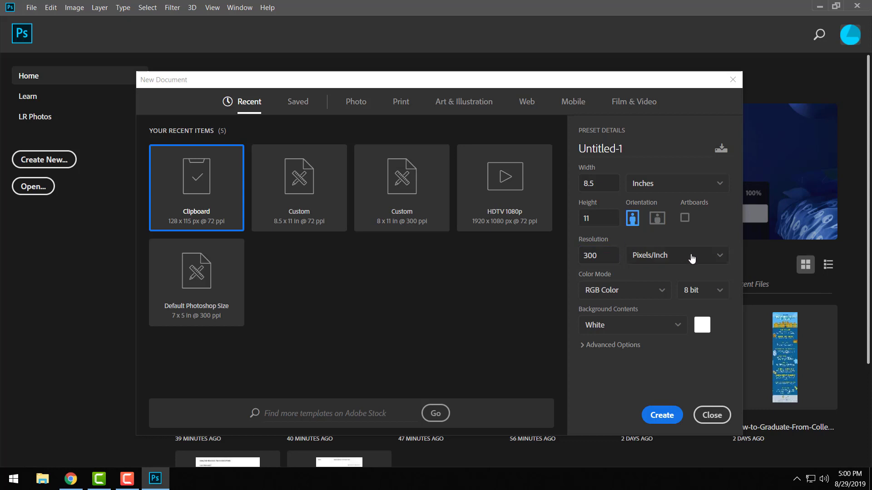
left_click(634, 295)
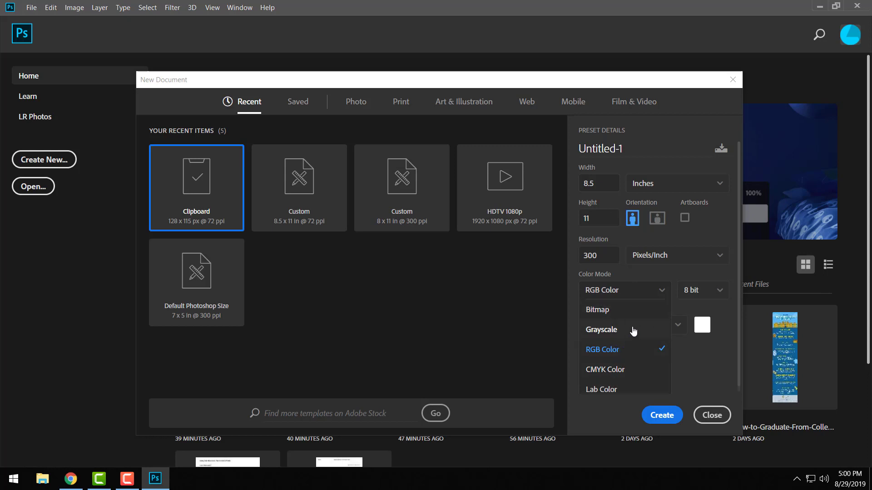
left_click(639, 291)
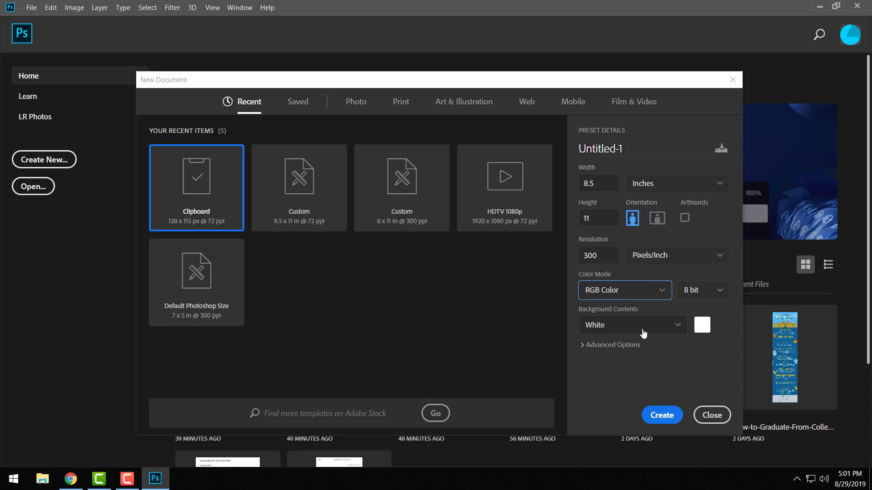
left_click(661, 416)
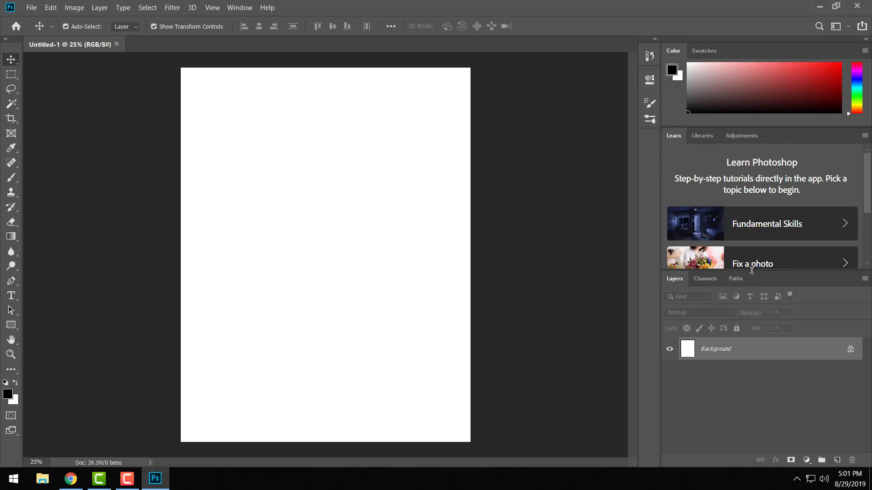
Make the Layers panel slightly taller, and review the 1-Photoshop Practice Assignment requirements in Chrome before returning to Photoshop.
left_click_drag(751, 270, 752, 237)
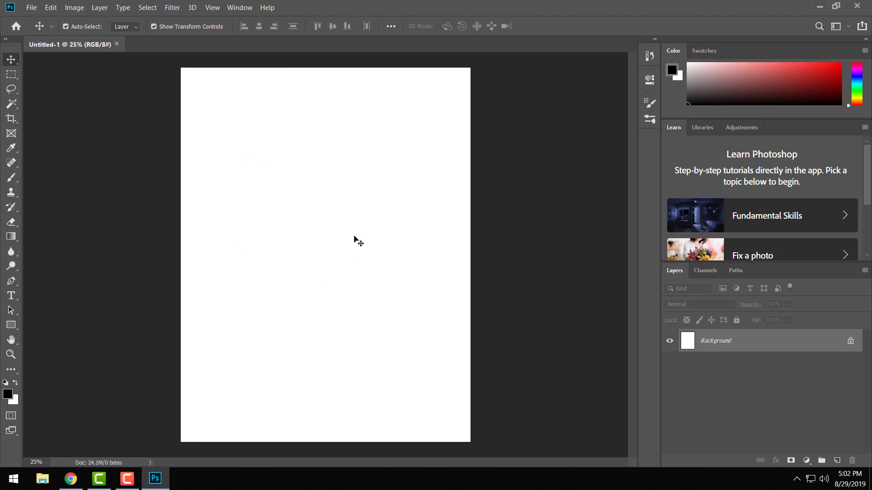
left_click(71, 480)
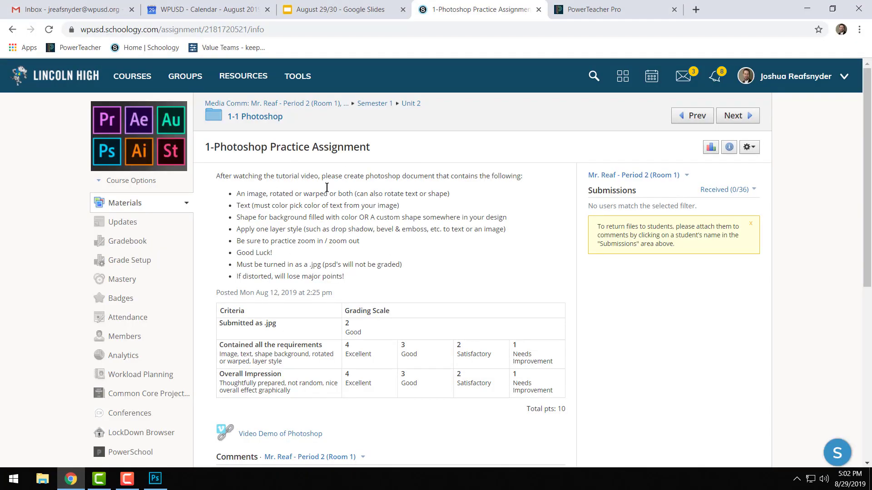
left_click(155, 480)
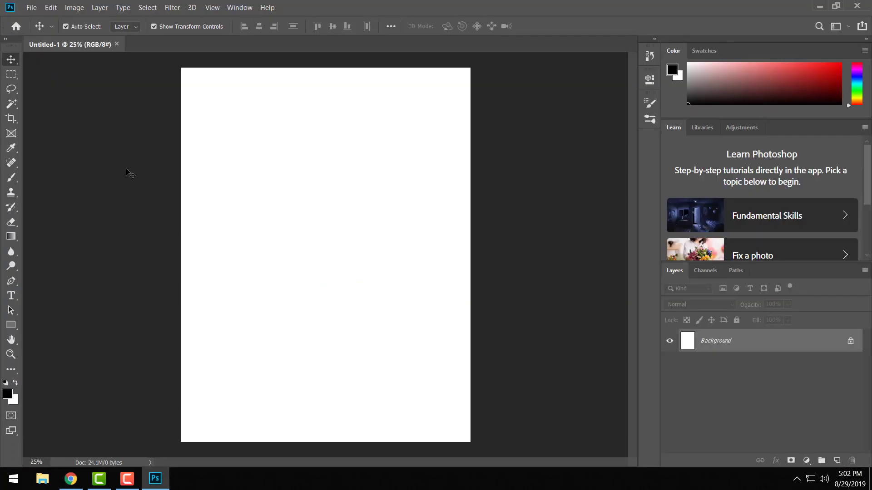
Place the photo of the girl in the pink striped jacket from the Pictures folder as an embedded image.
left_click(29, 7)
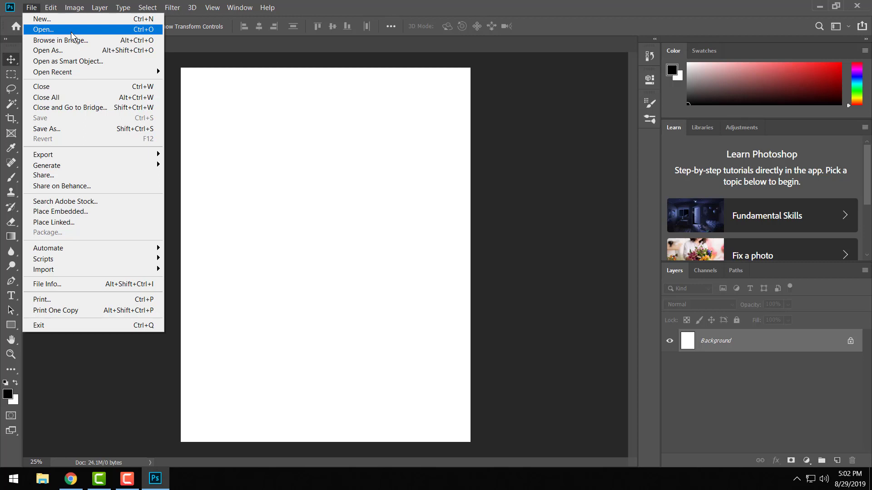
left_click(85, 213)
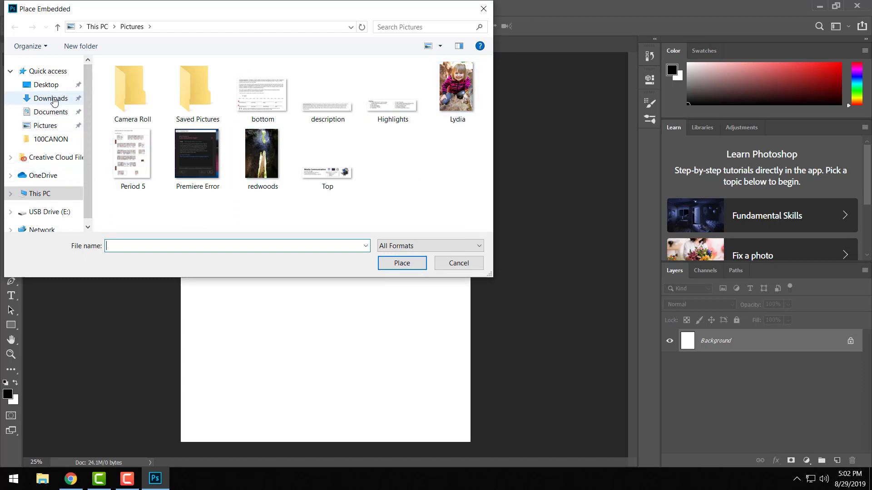
left_click(461, 96)
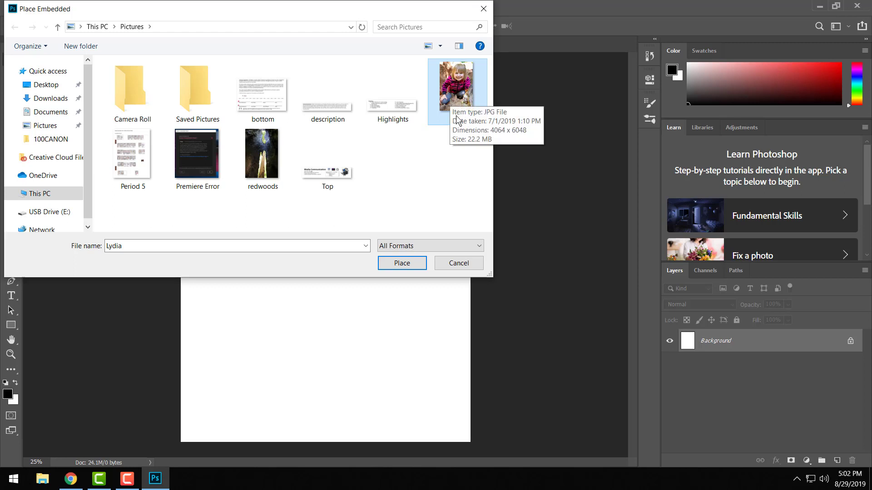
left_click(402, 264)
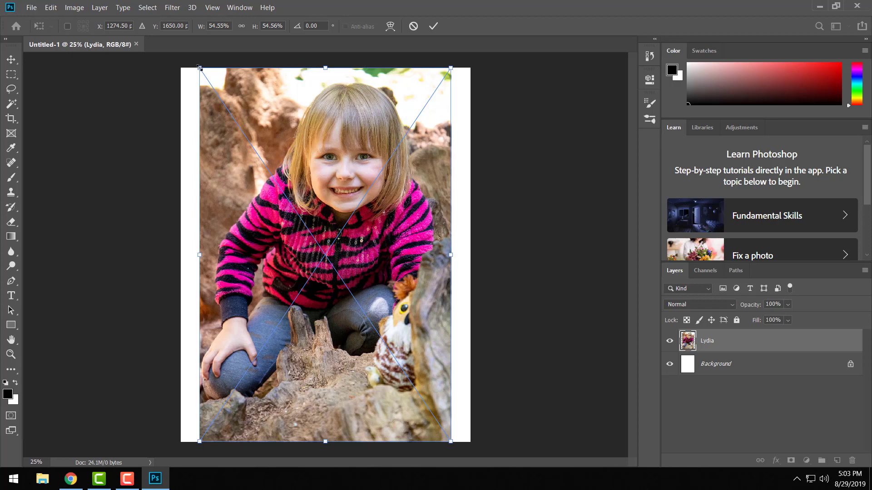
Scale the placed photo down proportionally to about 44% and move it toward the upper part of the page.
mouse_move(200, 68)
left_mouse_down()
mouse_move(276, 178)
mouse_move(218, 90)
mouse_move(193, 73)
mouse_move(199, 68)
left_mouse_up()
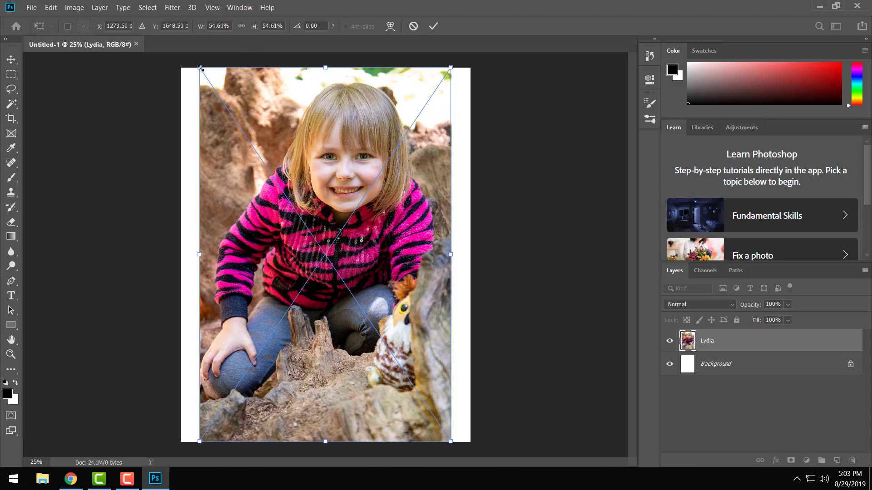
left_click_drag(200, 68, 264, 182)
left_click_drag(364, 257, 318, 189)
left_click_drag(404, 374, 426, 405)
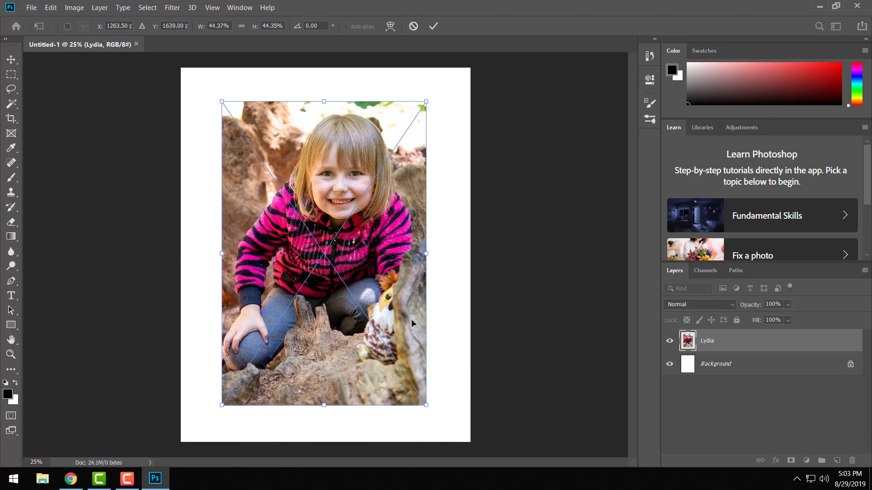
mouse_move(412, 324)
left_mouse_down()
mouse_move(425, 292)
mouse_move(420, 310)
left_mouse_up()
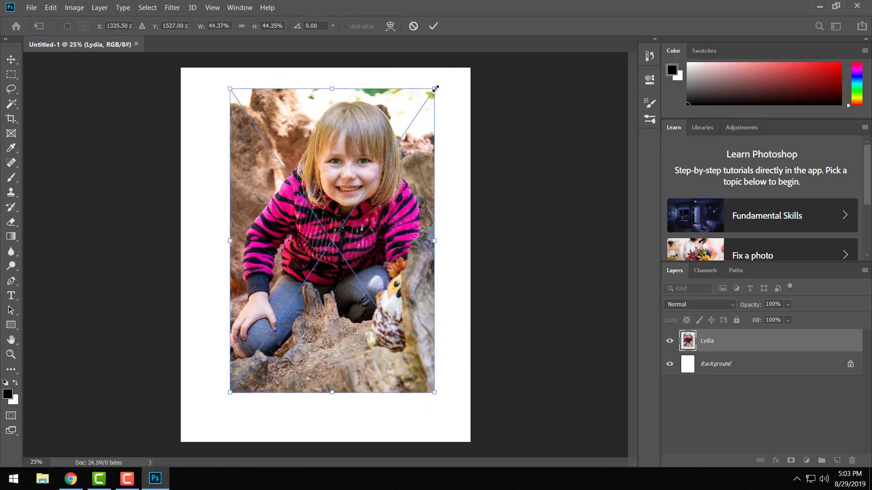
Shrink the photo to about 36%, rescale it proportionally to about 40%, and reposition it in the page's upper middle.
left_click_drag(435, 88, 354, 119)
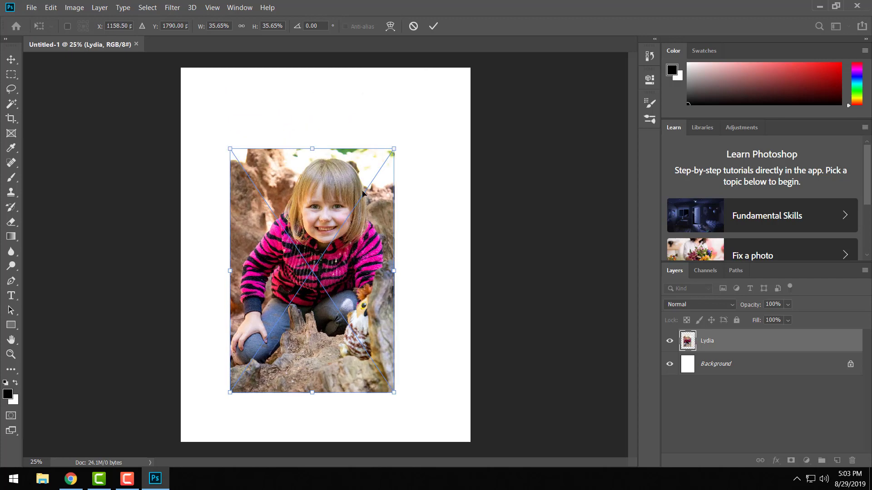
left_click_drag(358, 256, 354, 208)
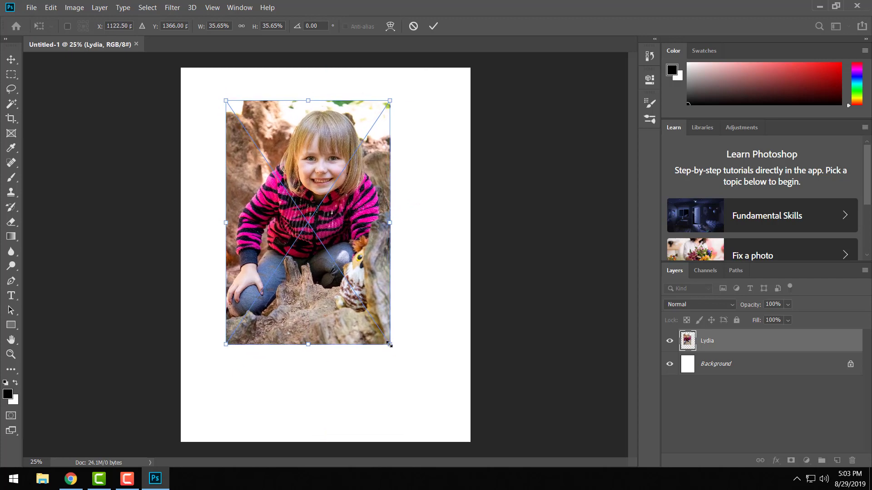
left_click_drag(390, 345, 408, 372)
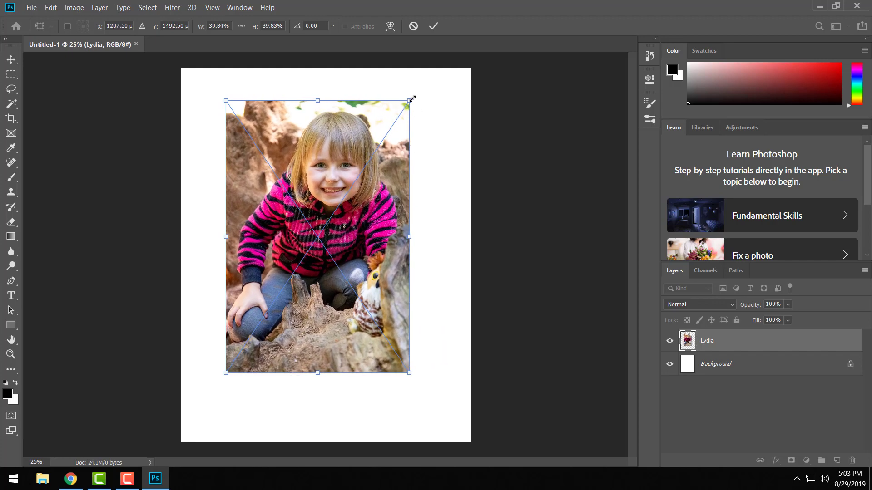
left_click_drag(379, 226, 388, 219)
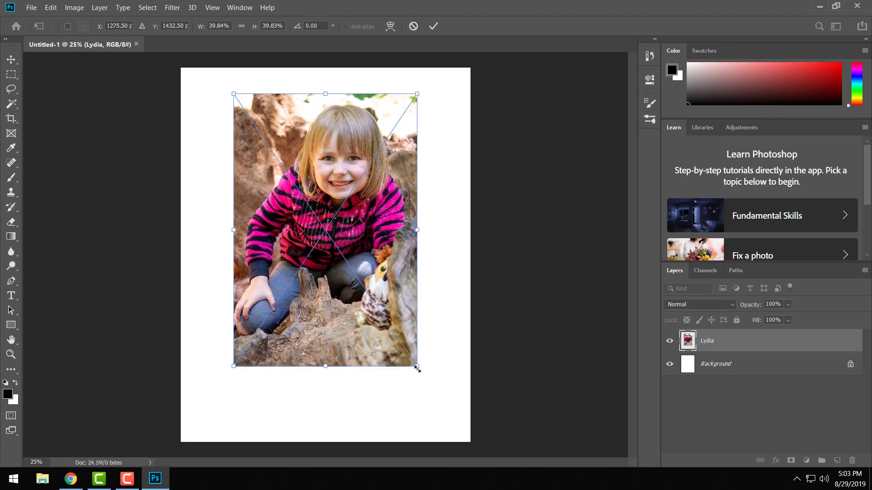
Enlarge the photo to about 41%, center it between the page's side edges, and commit the placement.
left_click_drag(417, 366, 423, 376)
left_click_drag(411, 305, 404, 299)
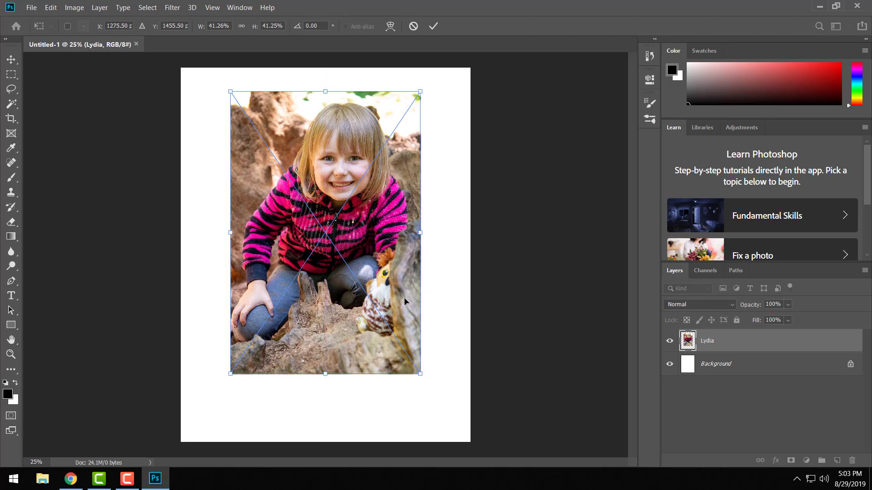
mouse_move(350, 306)
left_mouse_down()
mouse_move(356, 284)
mouse_move(354, 296)
left_mouse_up()
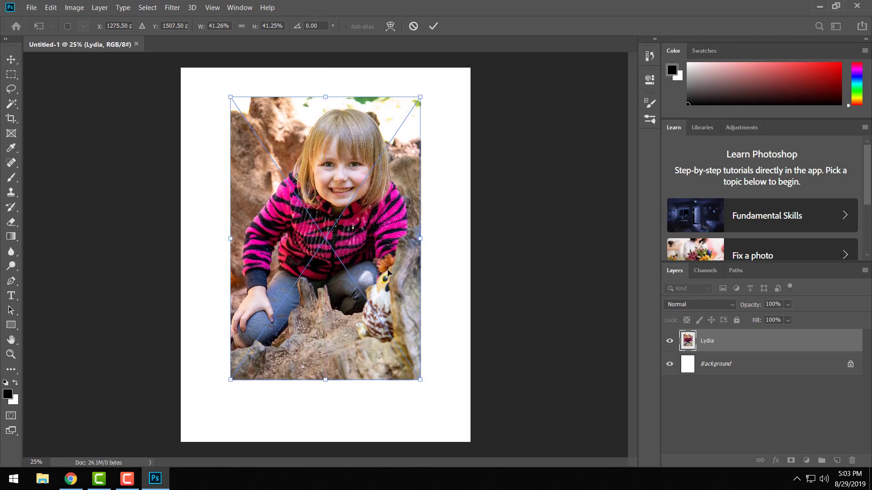
left_click(433, 28)
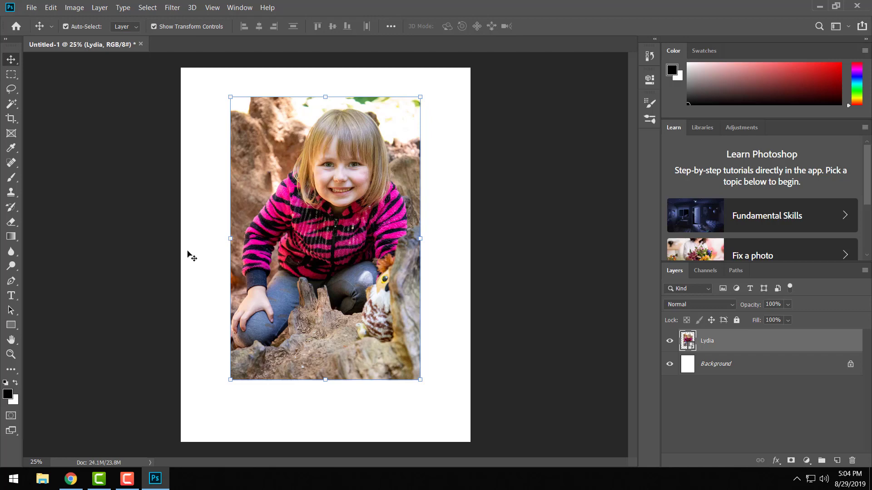
Turn off Show Transform Controls and move the photo slightly to the left on the page.
left_click(154, 26)
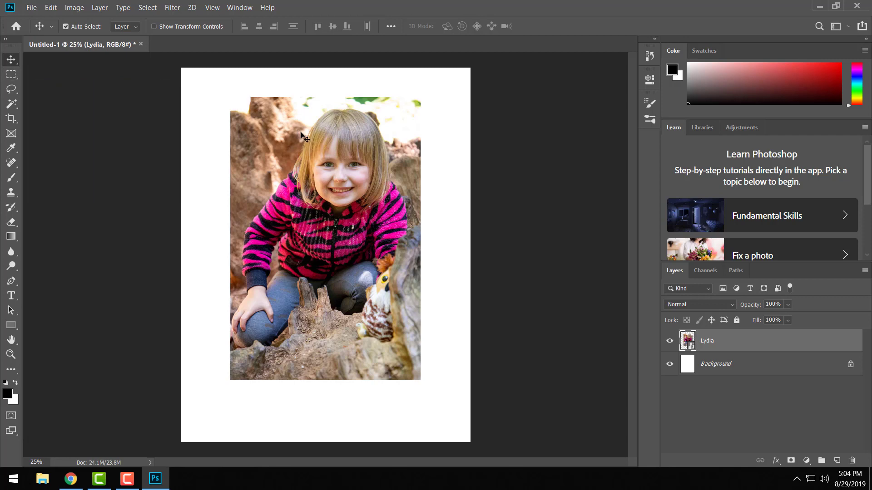
mouse_move(298, 132)
left_mouse_down()
mouse_move(306, 167)
mouse_move(313, 138)
mouse_move(294, 146)
mouse_move(293, 132)
left_mouse_up()
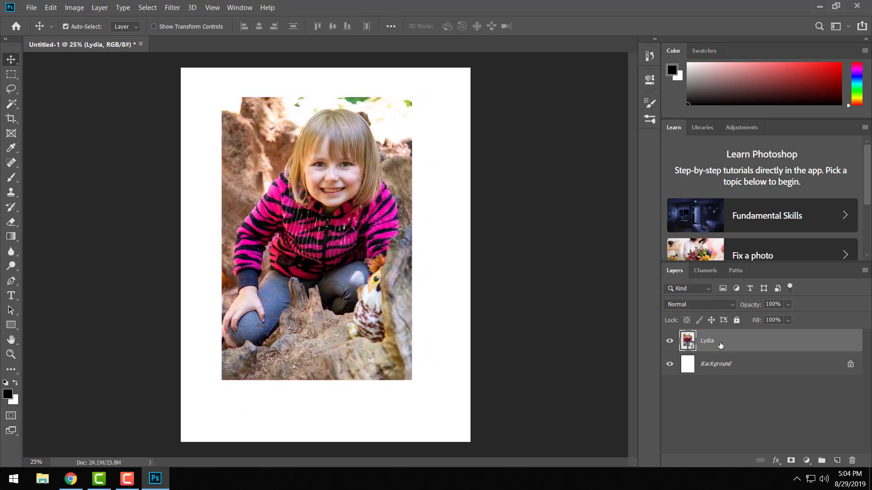
Try to move the locked Background layer on the canvas, and reselect the photo layer.
left_click(718, 363)
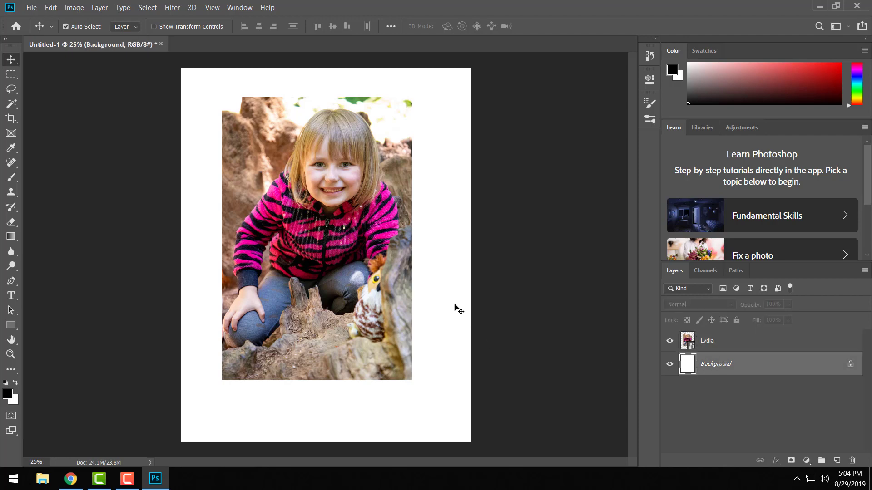
left_click_drag(434, 273, 485, 299)
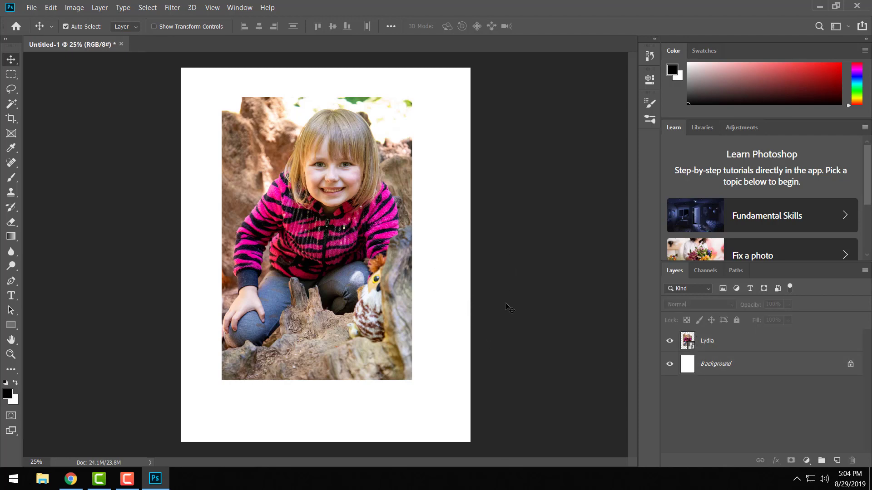
left_click(714, 345)
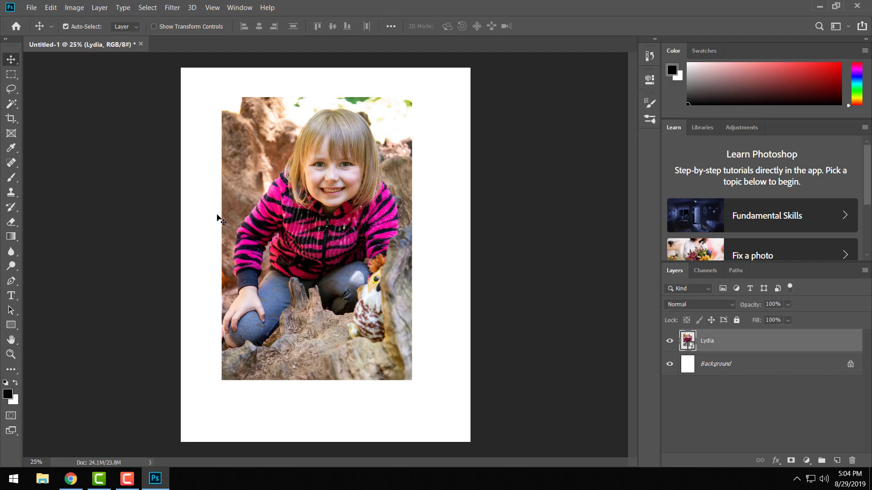
mouse_move(277, 204)
left_mouse_down()
mouse_move(272, 222)
mouse_move(246, 200)
mouse_move(282, 203)
mouse_move(274, 197)
left_mouse_up()
Turn Show Transform Controls back on for the photo layer and look up the Free Transform command.
key("ctrl")
left_click(154, 26)
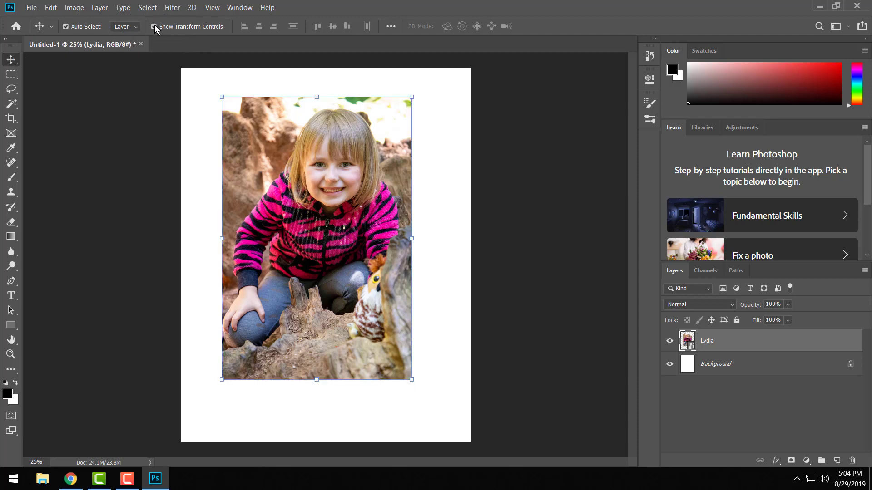
left_click(50, 7)
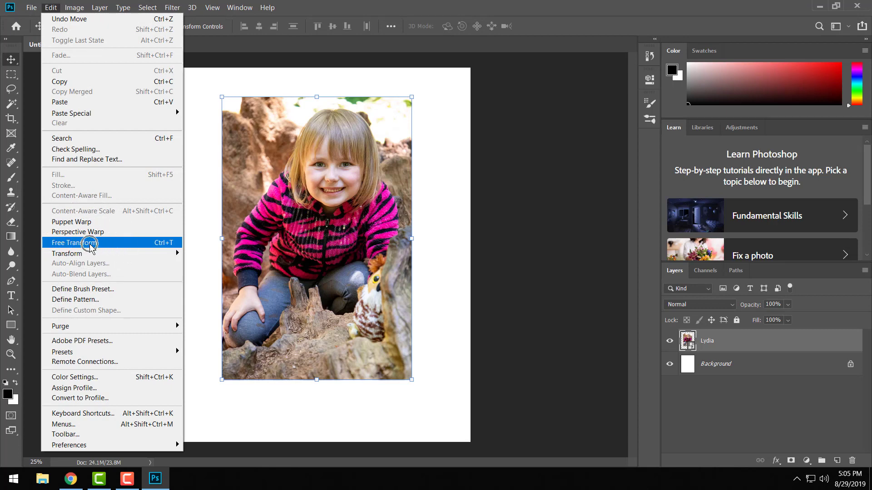
left_click(51, 7)
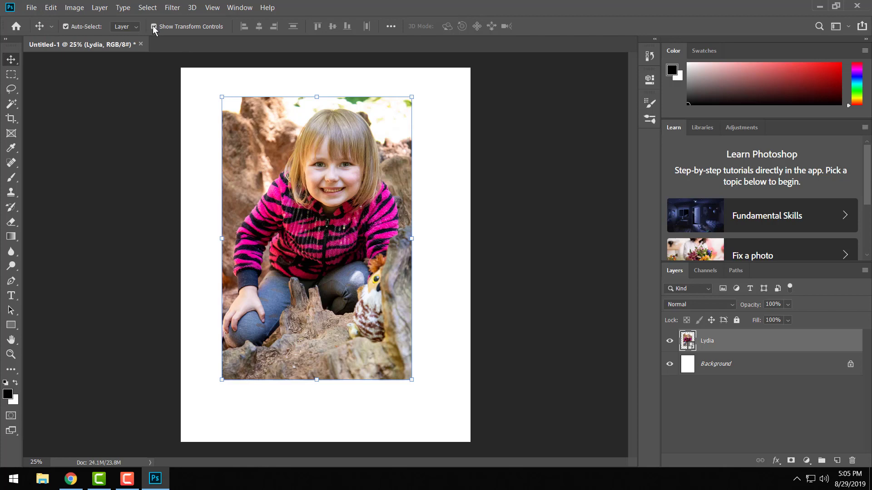
Resize the photo to about 42%, center it horizontally on the page, commit the transform, and deselect the layer.
mouse_move(222, 97)
left_mouse_down()
mouse_move(255, 132)
mouse_move(224, 108)
left_mouse_up()
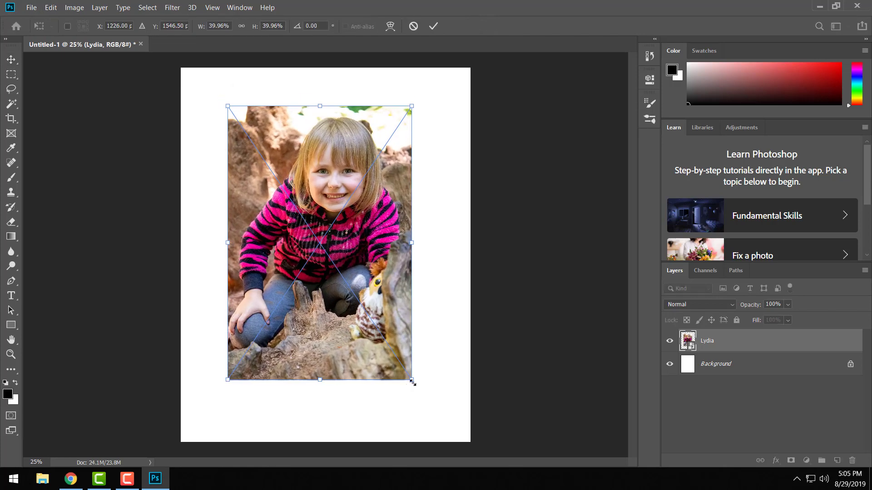
left_click_drag(412, 382, 423, 396)
mouse_move(421, 339)
left_mouse_down()
mouse_move(420, 329)
mouse_move(430, 331)
mouse_move(421, 329)
left_mouse_up()
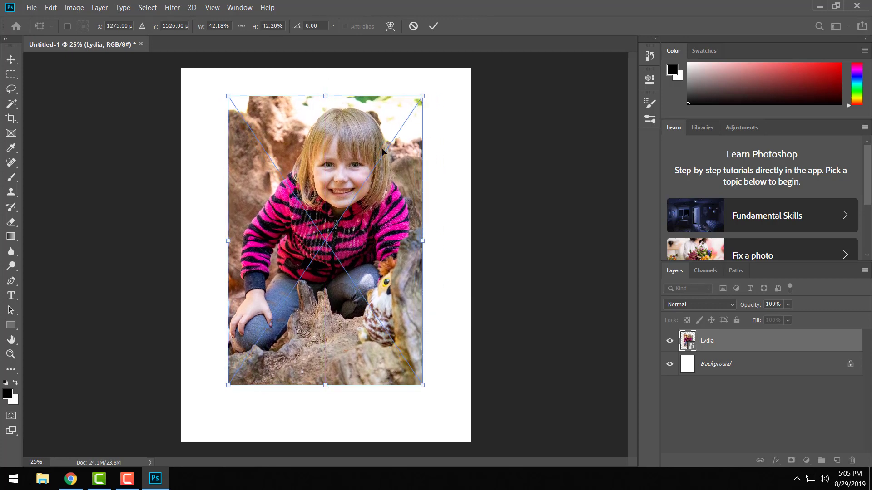
left_click(433, 26)
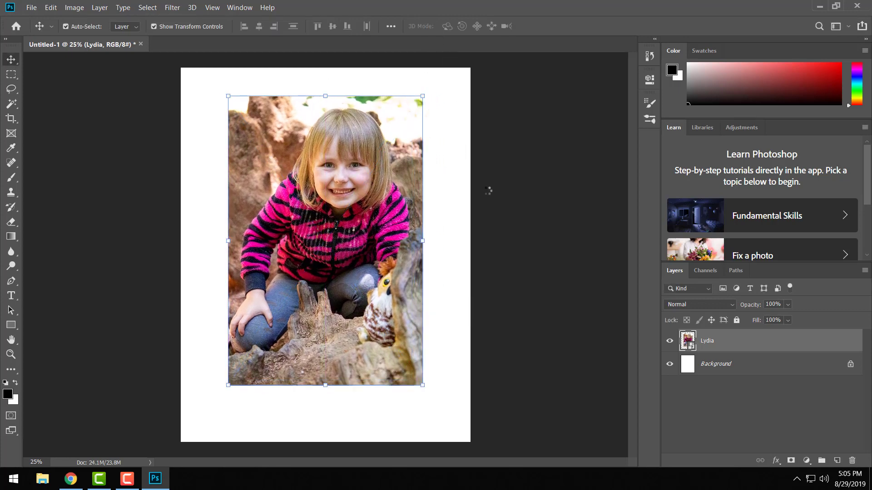
left_click(489, 192)
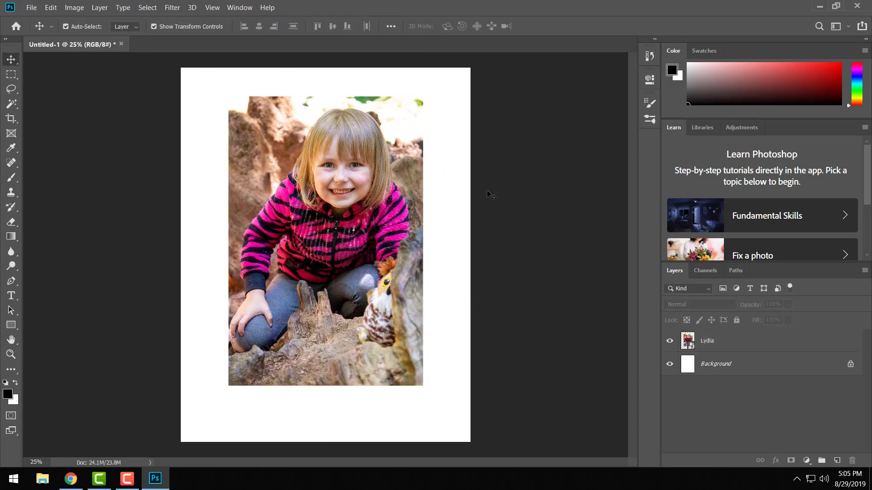
Select the photo, rotate it about 5.35 degrees clockwise, and reposition it slightly to the right on the page.
left_click(336, 192)
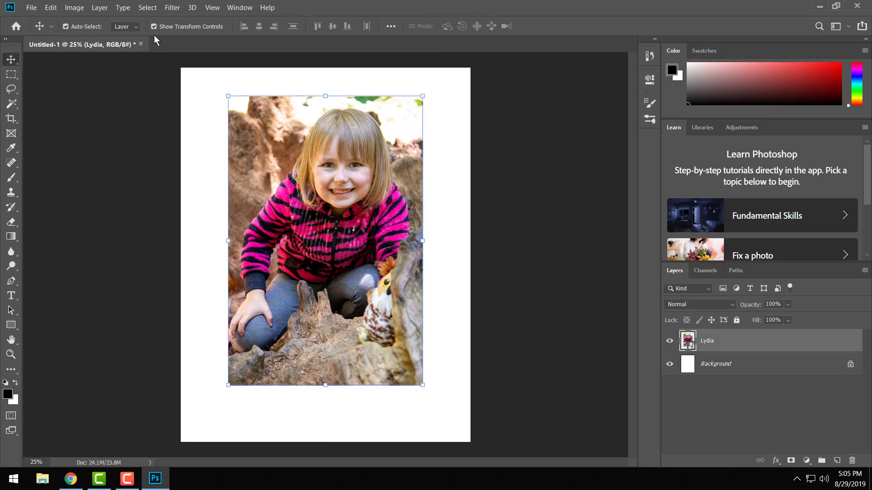
left_click(227, 95)
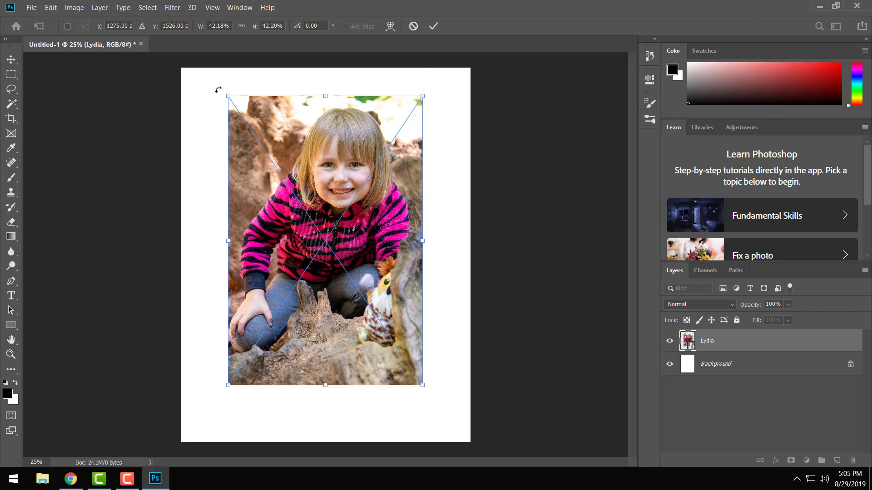
left_click_drag(218, 89, 245, 90)
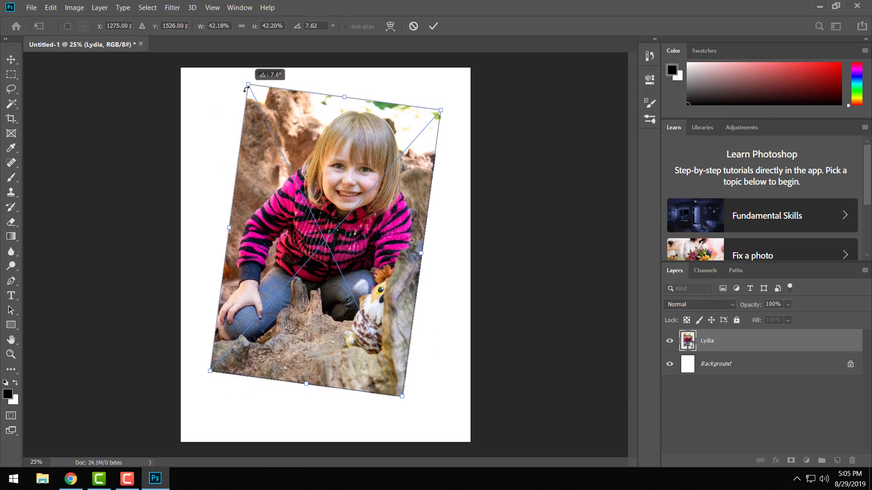
mouse_move(349, 159)
left_mouse_down()
mouse_move(356, 164)
mouse_move(349, 162)
left_mouse_up()
left_click_drag(461, 110, 455, 102)
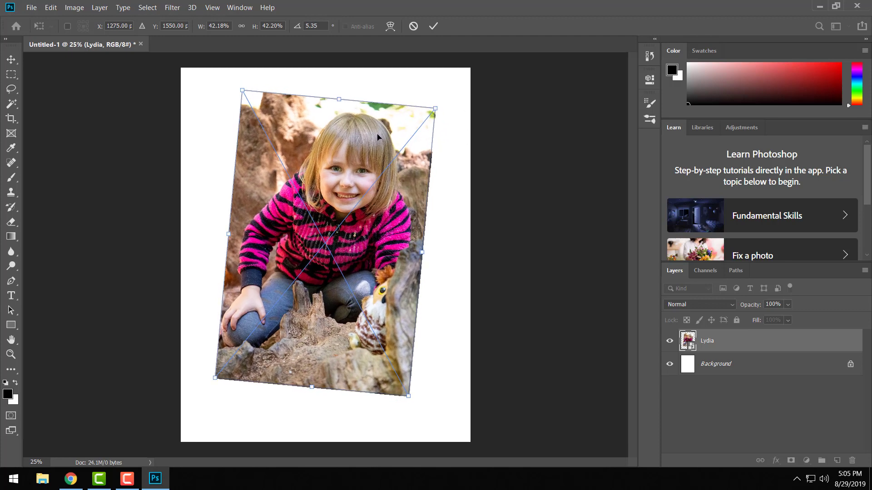
left_click_drag(377, 138, 382, 158)
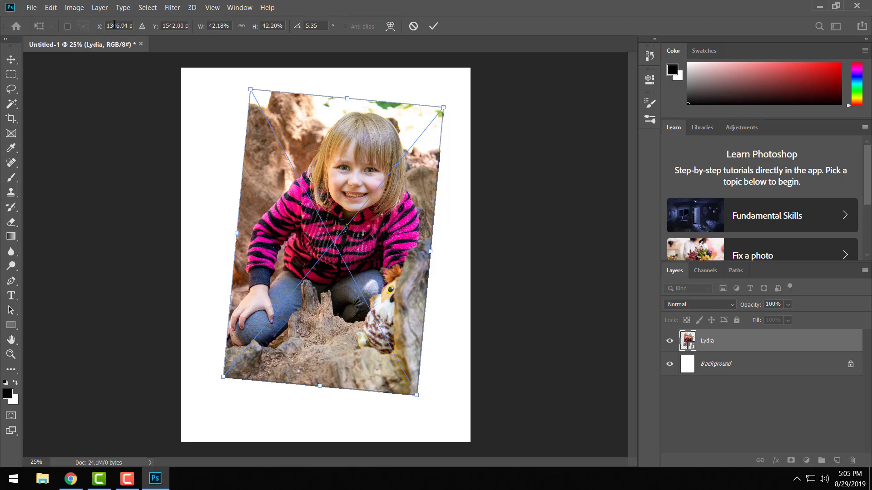
Apply a Custom warp to the photo, pulling both right corners outward and bending the right edge inward.
left_click(391, 27)
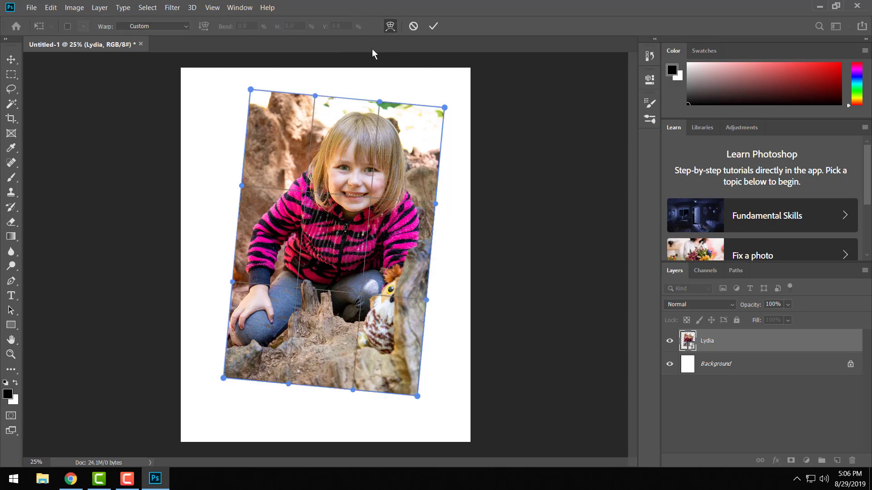
left_click_drag(444, 108, 457, 94)
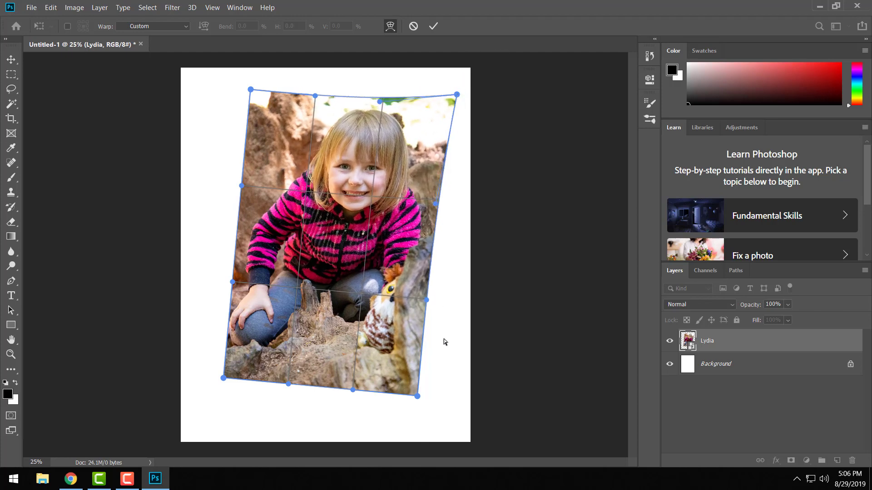
left_click_drag(427, 301, 411, 299)
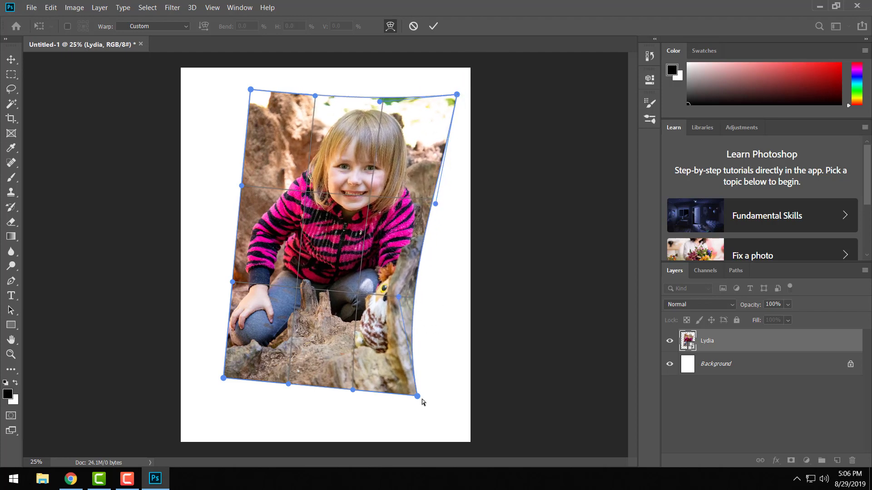
left_click_drag(417, 396, 443, 402)
Try warping the photo's bottom and left edges inward and pulling its middle area, and cancel the whole transform.
left_click_drag(352, 391, 289, 366)
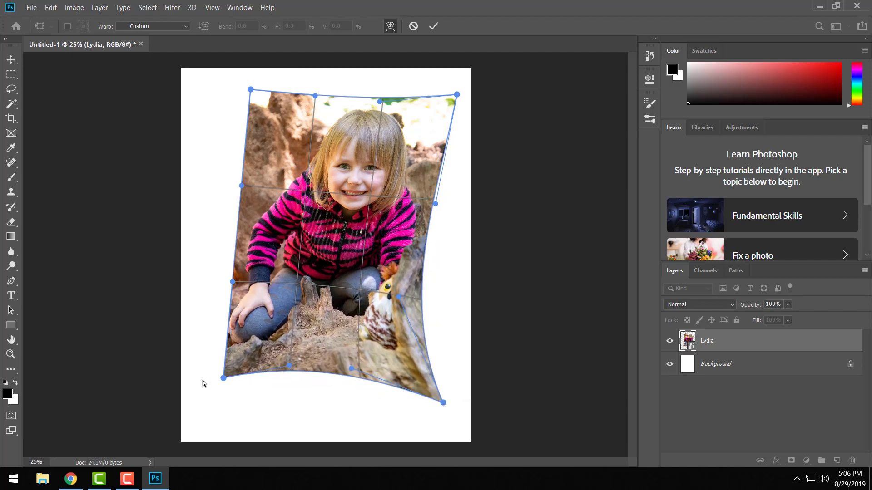
left_click_drag(224, 379, 218, 388)
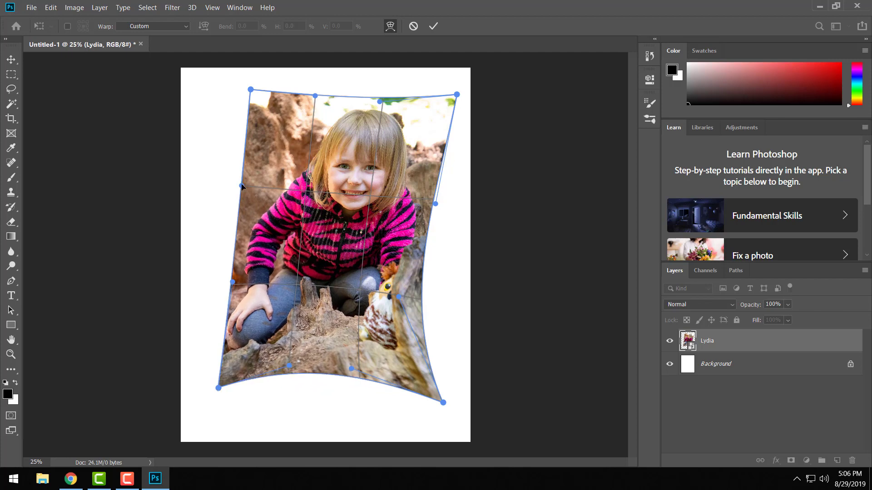
left_click_drag(242, 186, 258, 188)
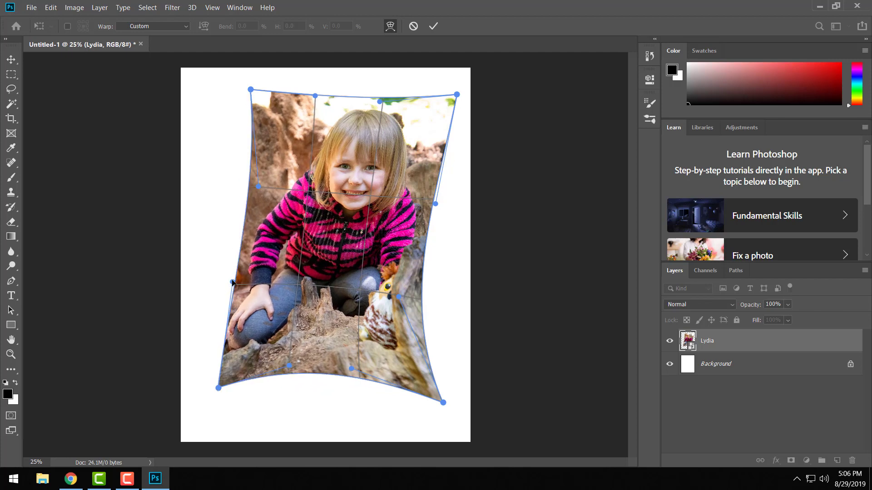
left_click_drag(232, 282, 242, 285)
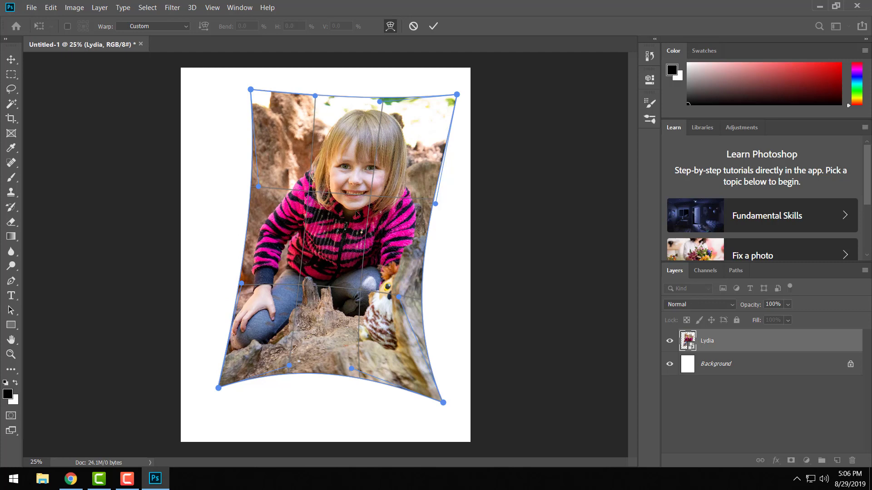
mouse_move(357, 213)
left_mouse_down()
mouse_move(299, 319)
mouse_move(361, 226)
mouse_move(358, 205)
left_mouse_up()
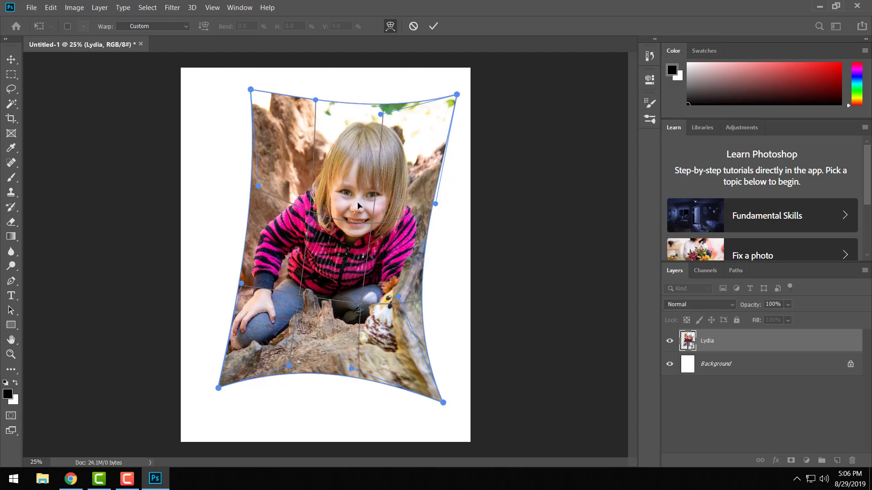
left_click(414, 27)
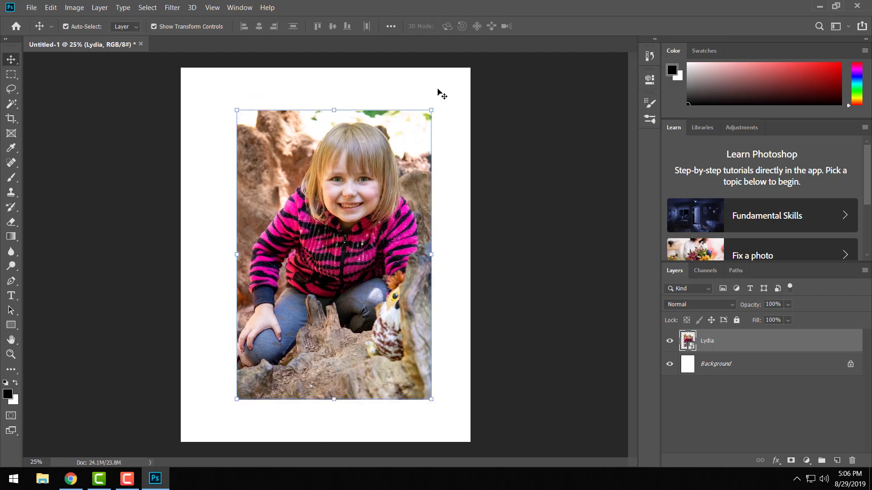
Rotate the photo about 4.82 degrees clockwise, move it slightly up the page, and commit the transform.
left_click(432, 110)
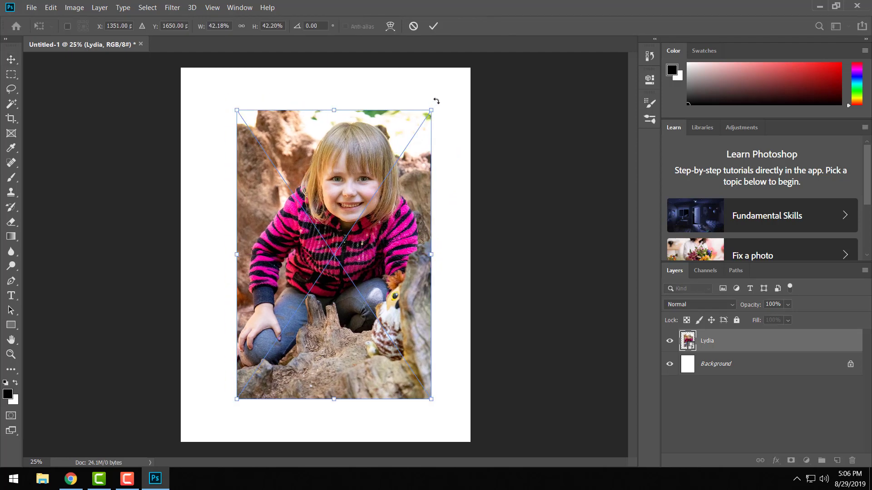
left_click_drag(435, 101, 446, 112)
left_click_drag(399, 189, 398, 177)
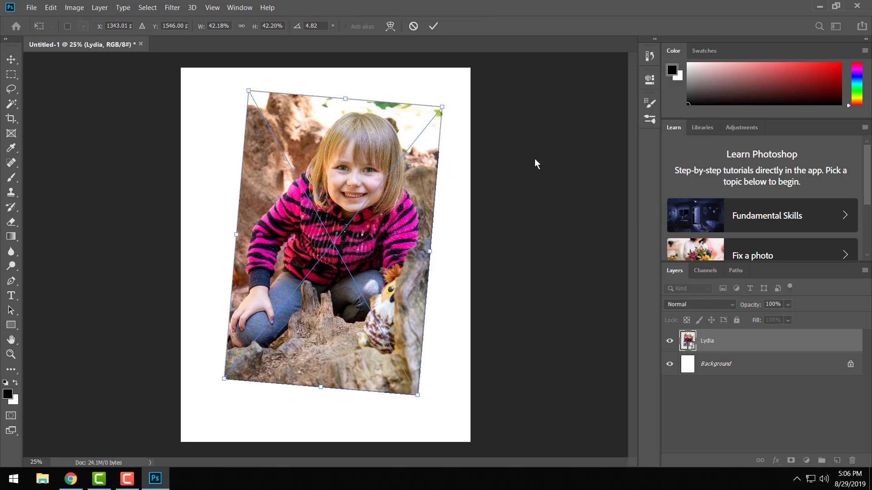
key("Return")
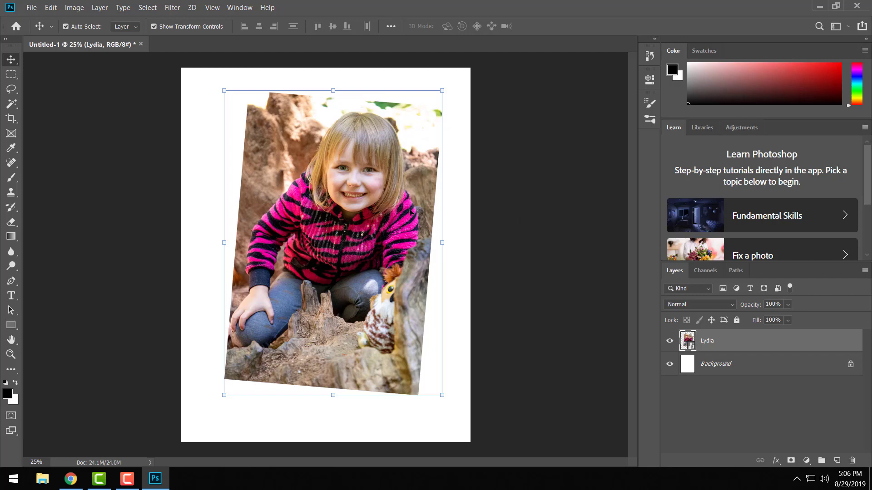
left_click(345, 248)
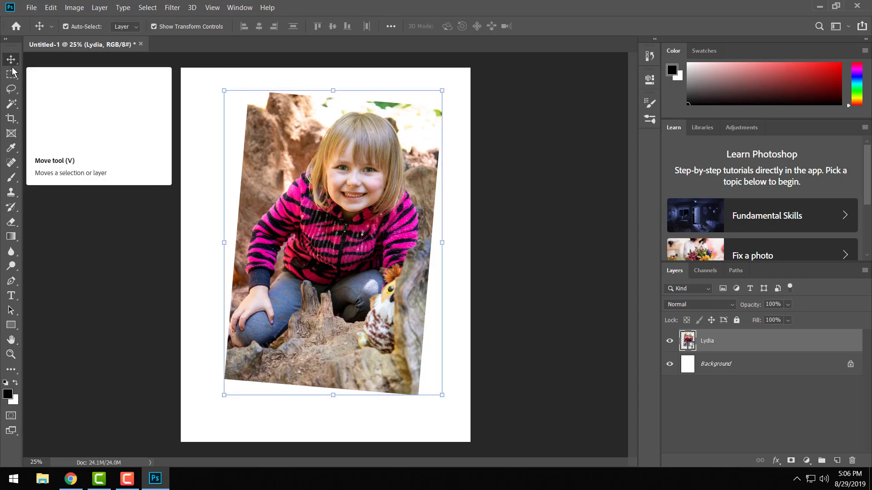
Try starting a text line near the page's lower-left corner with the Type tool, and cancel it.
left_click(12, 298)
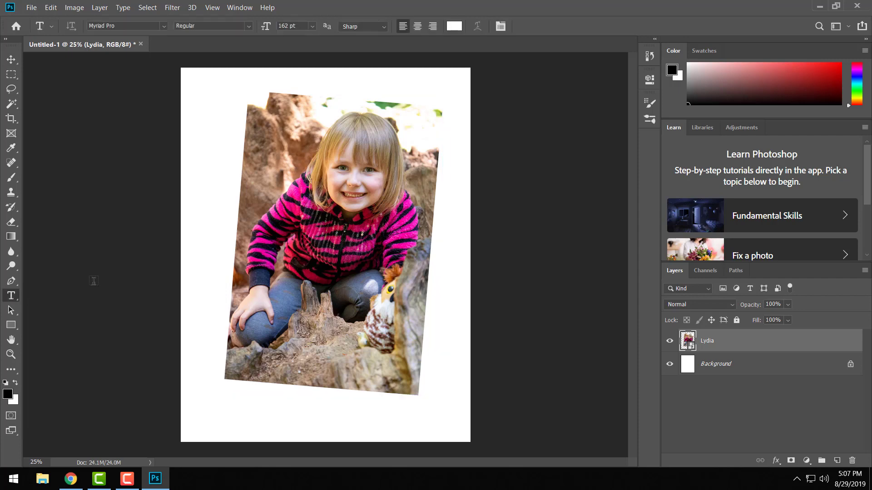
left_click(206, 397)
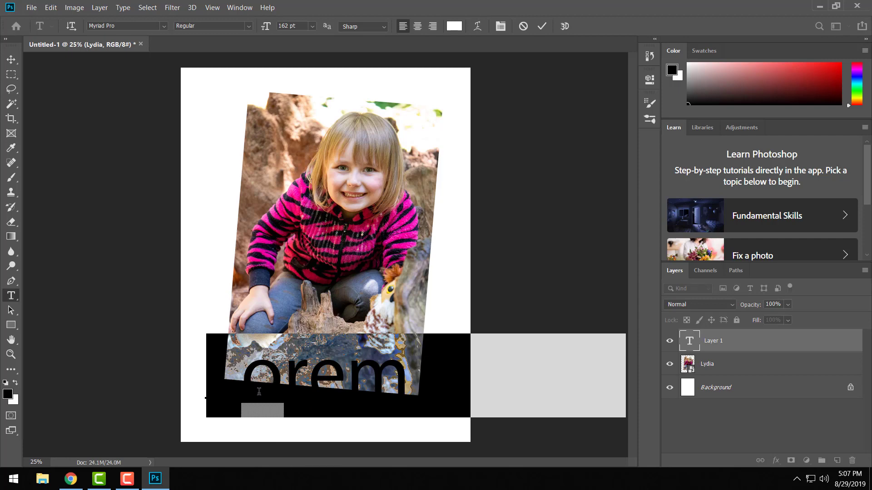
left_click(278, 394)
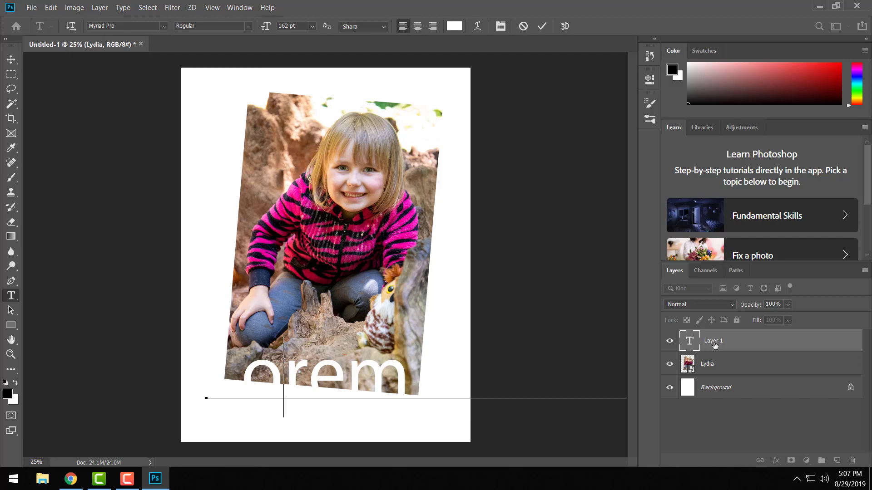
key("Escape")
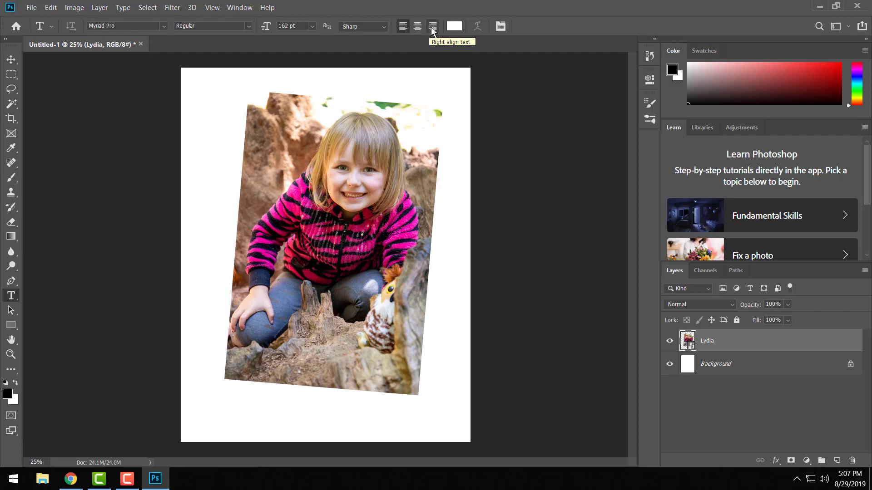
Set the Type tool's text color to black, its size to 71 pt, and its font to Myriad Pro.
left_click(454, 28)
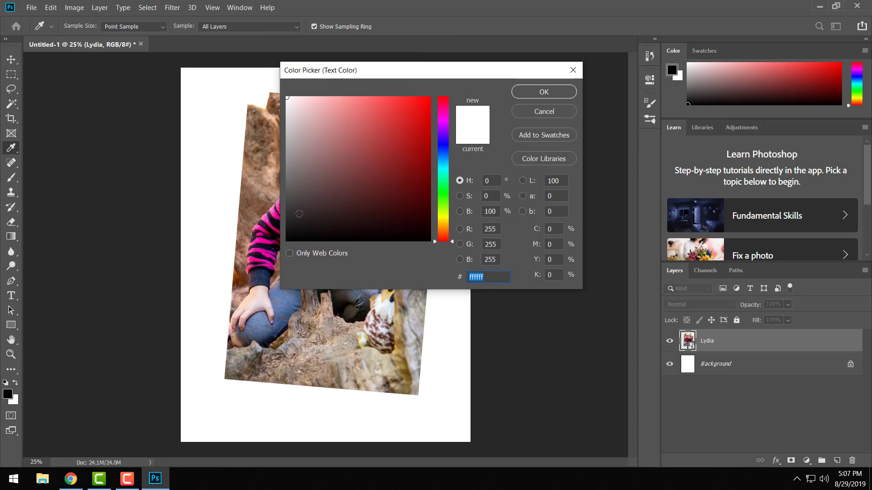
left_click(287, 239)
left_click(535, 93)
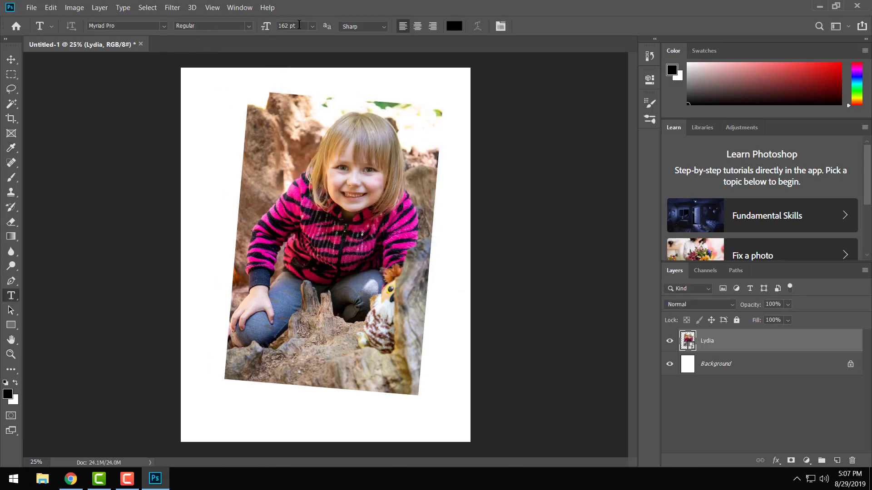
left_click(312, 26)
mouse_move(266, 29)
left_mouse_down()
mouse_move(258, 28)
mouse_move(266, 29)
left_mouse_up()
left_click(164, 26)
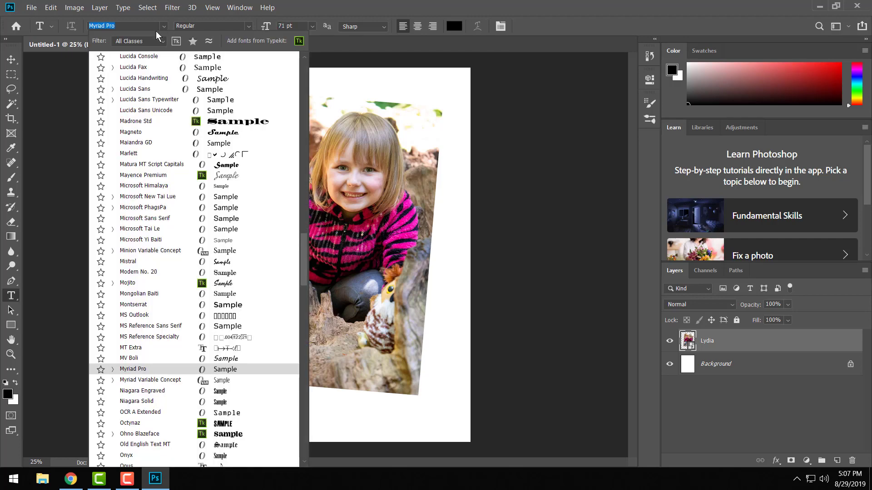
left_click(201, 371)
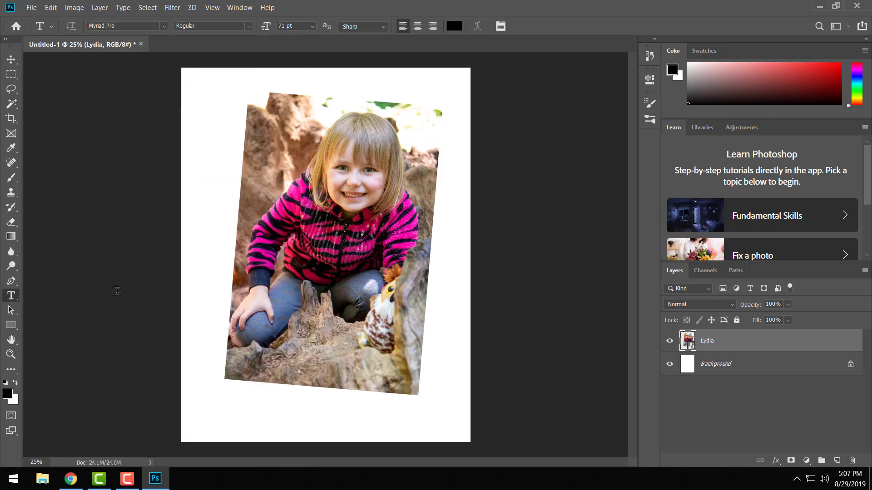
Add a text line with the child's first name near the page's lower-left corner.
left_click(199, 400)
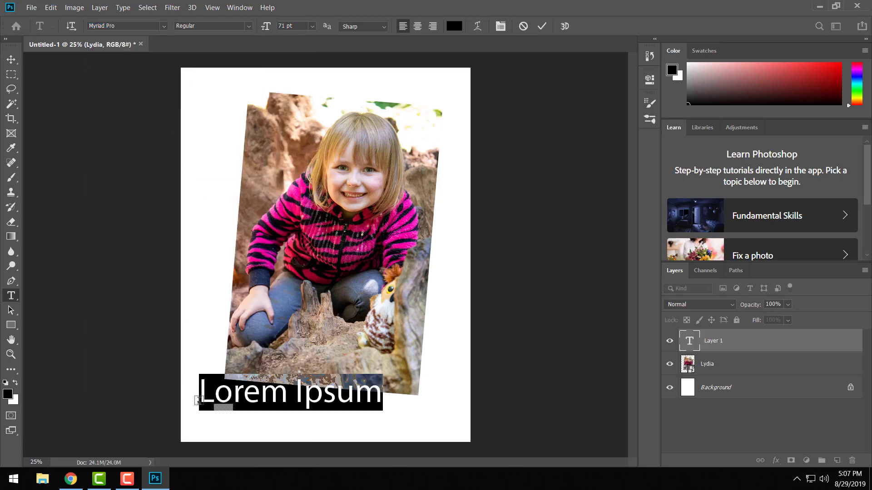
type("L")
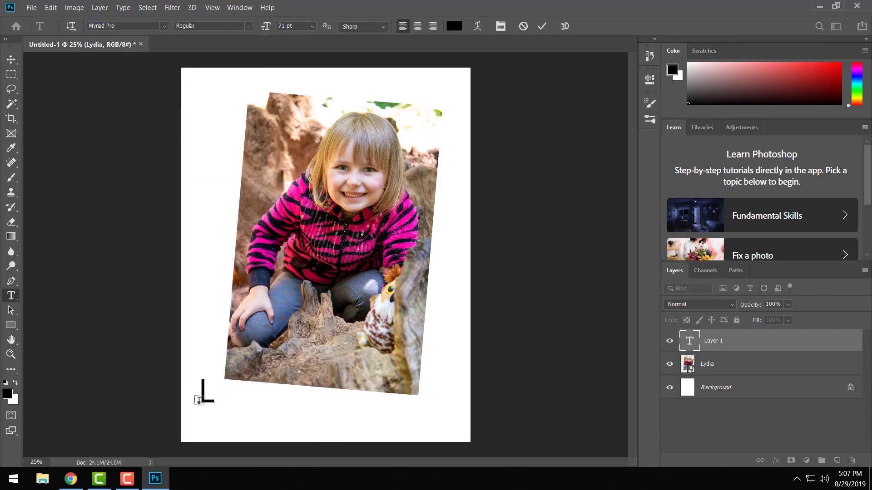
type("ydia")
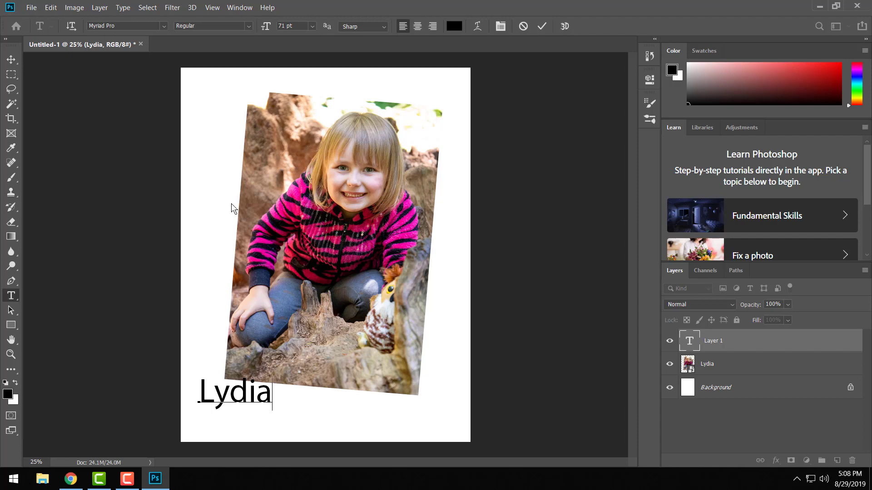
Enlarge the name text to 104 pt and move it down near the photo's lower edge with the Move tool.
left_click_drag(270, 398, 190, 399)
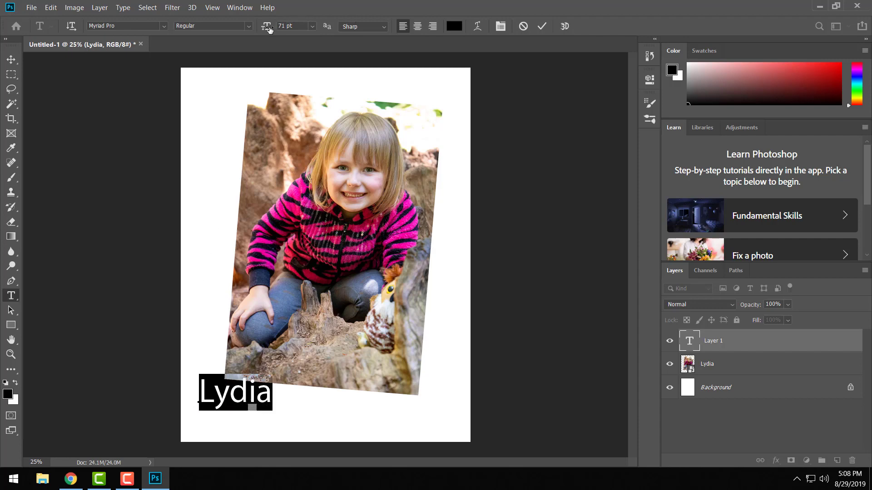
left_click_drag(267, 26, 286, 26)
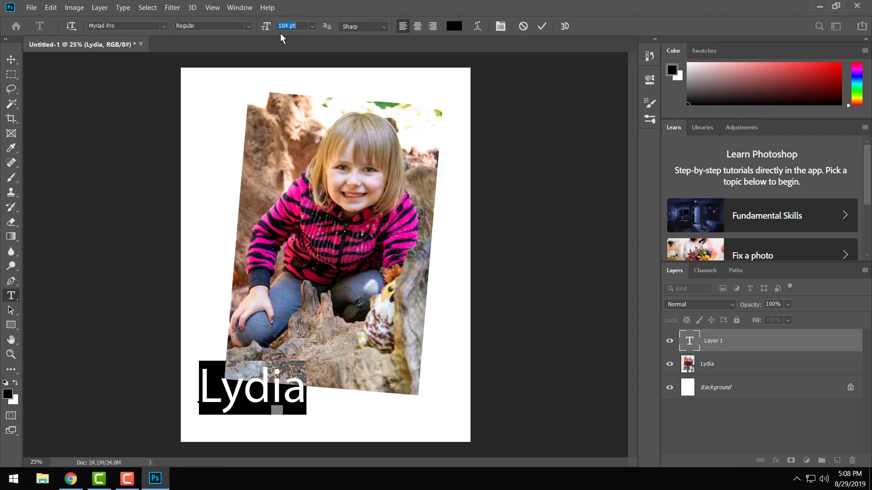
left_click(9, 62)
left_click_drag(236, 394, 235, 412)
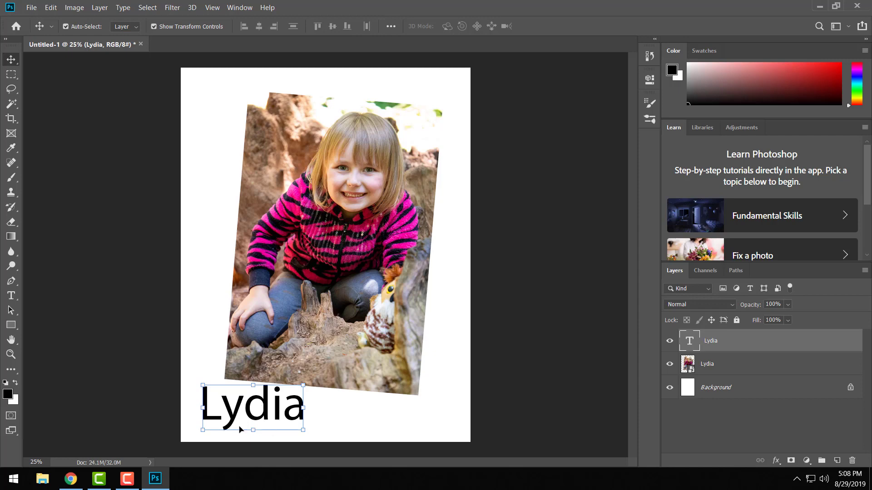
Switch the display to full screen mode with the menu bar and activate the Crop tool.
key("a")
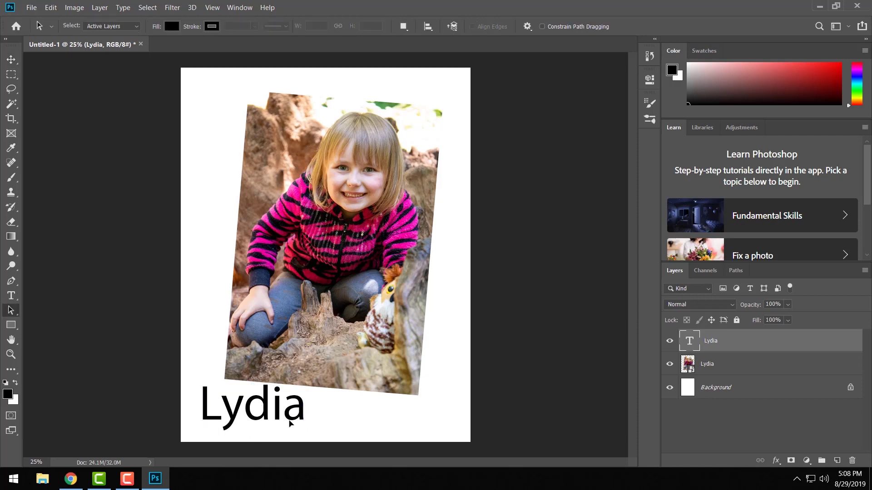
key("f")
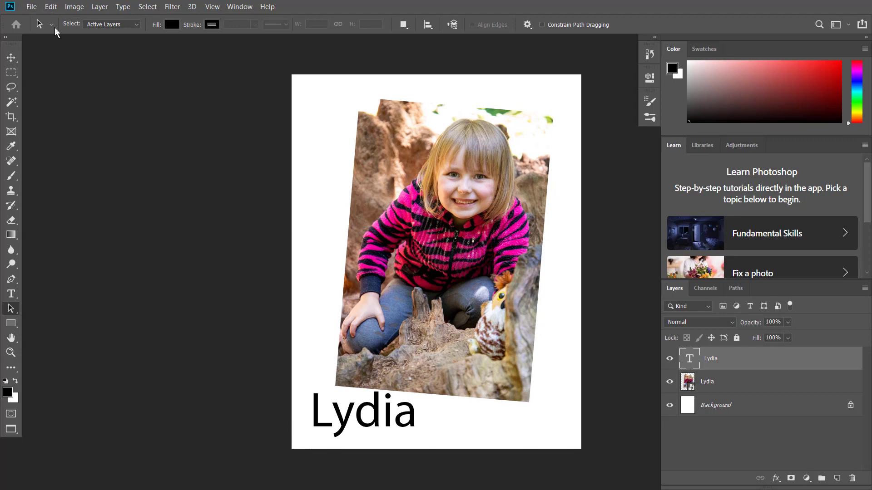
key("c")
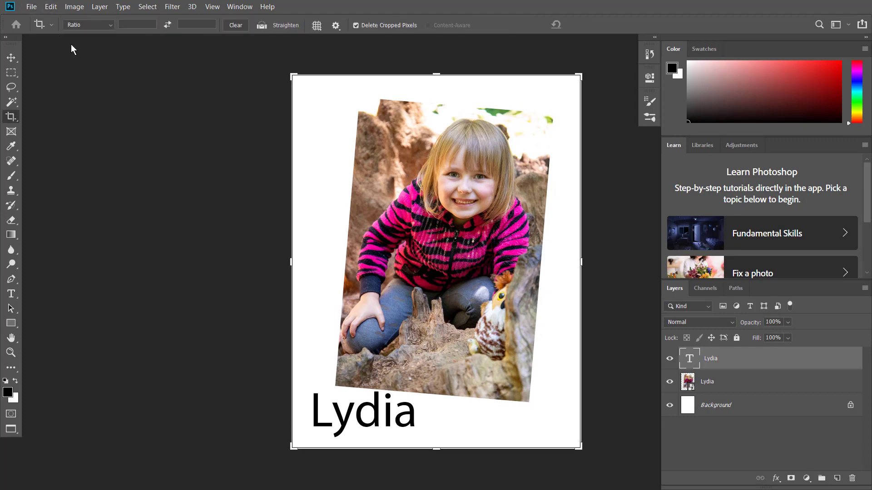
Reset the Essentials workspace to its default panel arrangement.
left_click(210, 8)
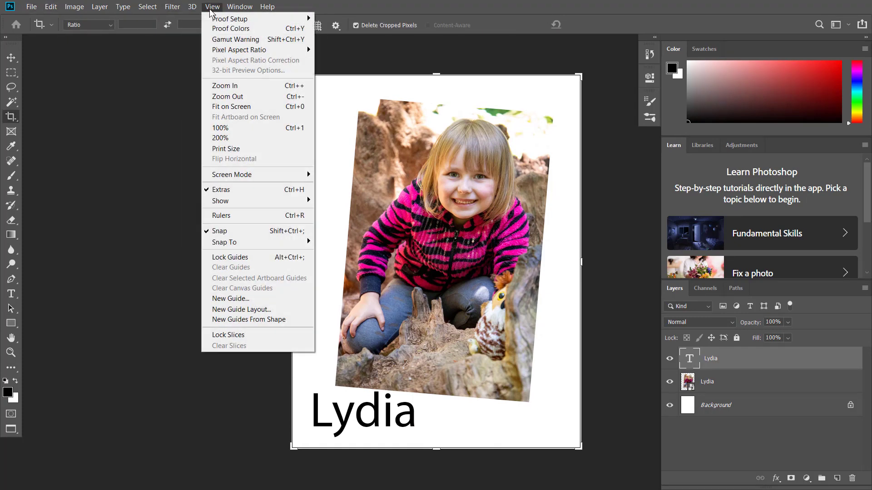
mouse_move(235, 11)
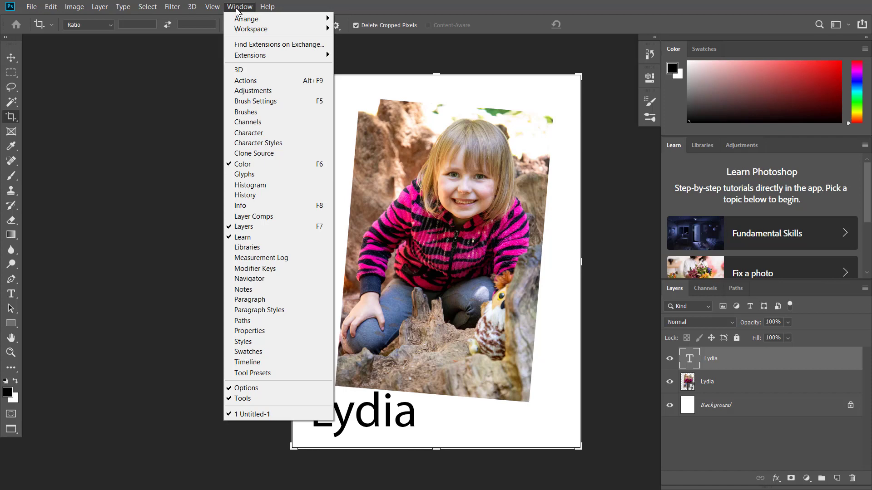
mouse_move(243, 30)
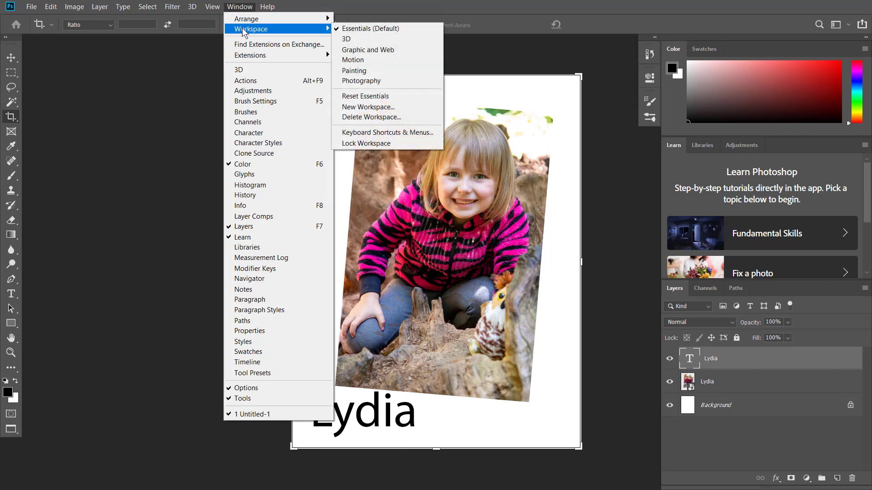
left_click(371, 97)
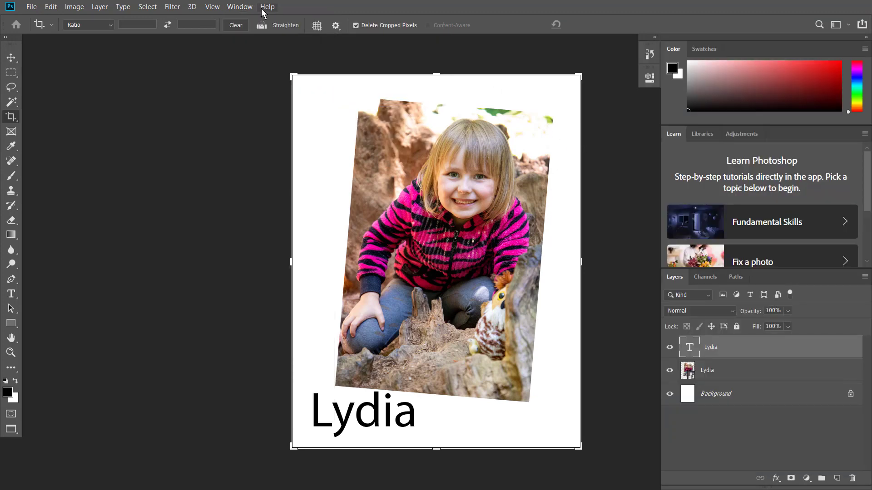
Switch from the Crop tool to the Move tool.
left_click(241, 7)
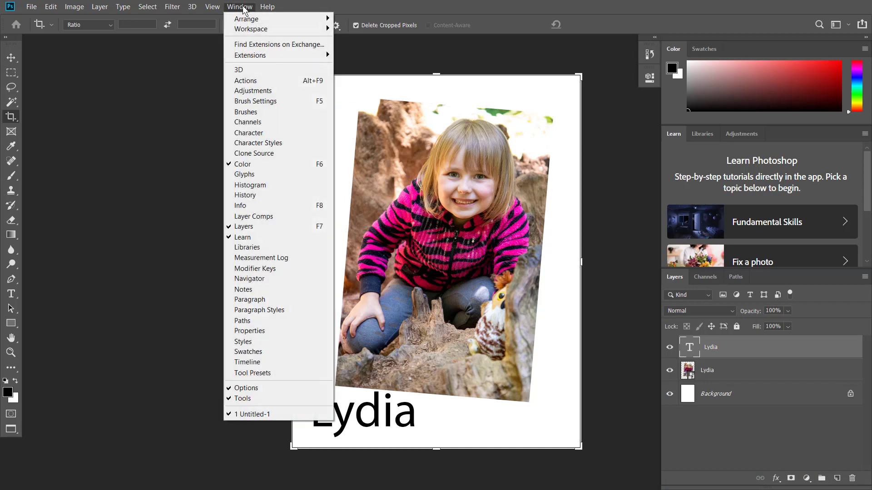
left_click(245, 8)
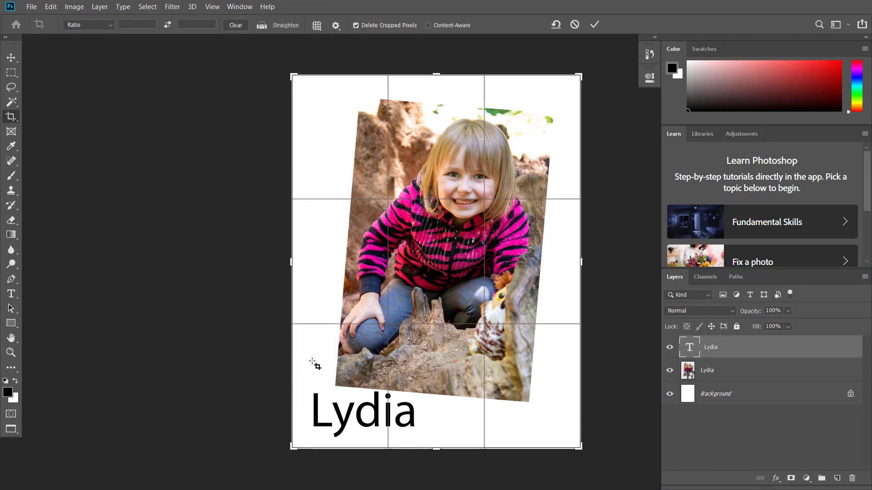
left_click(11, 57)
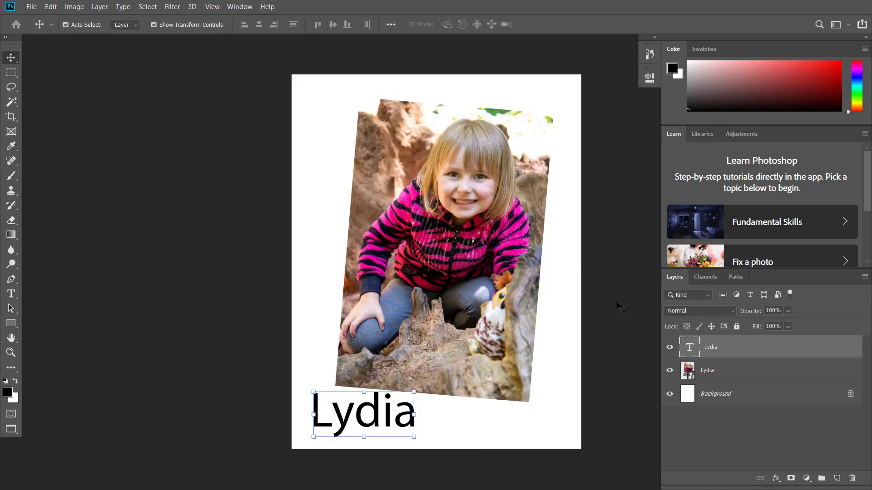
left_click(248, 7)
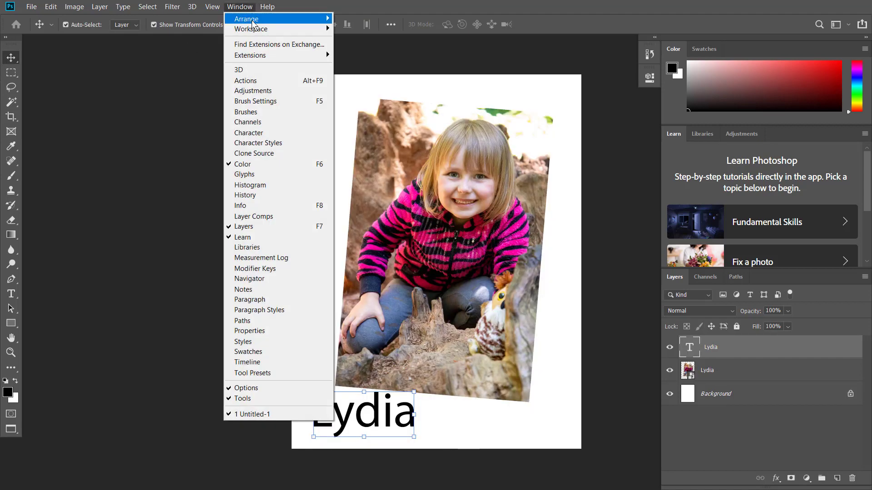
mouse_move(253, 30)
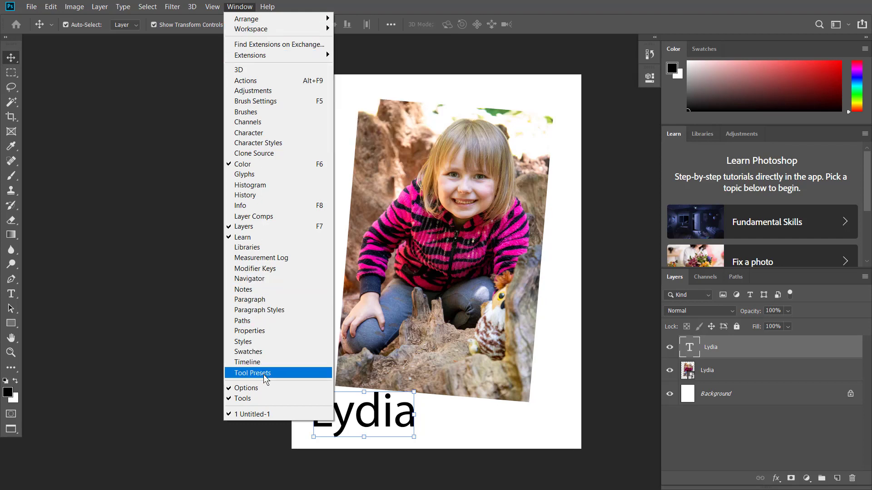
left_click(465, 5)
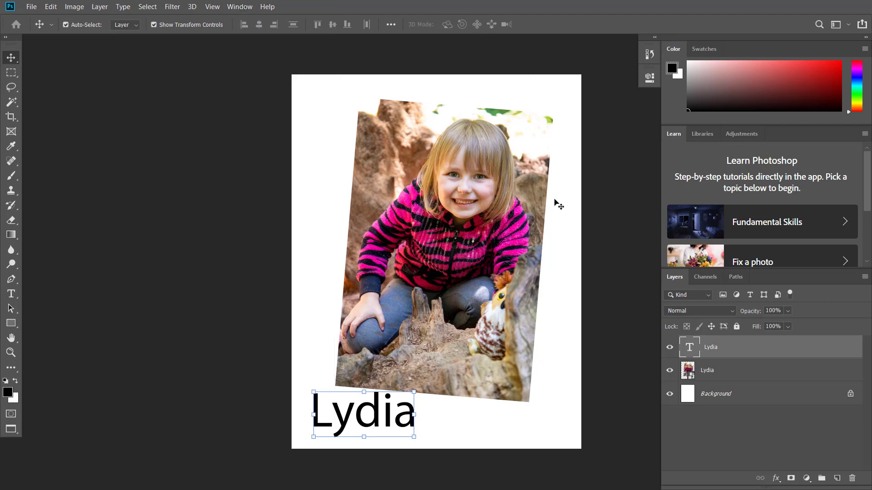
scroll(499, 207, "right", 3)
scroll(458, 208, "right", 4)
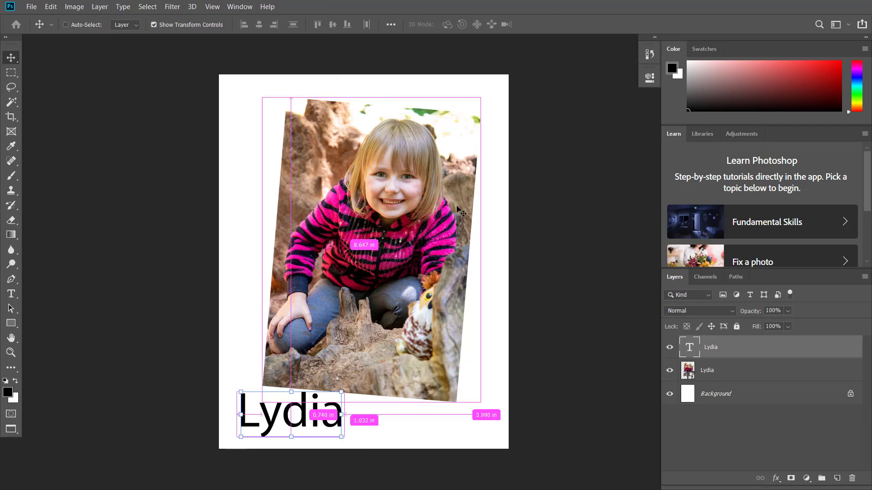
scroll(463, 206, "down", 3)
scroll(463, 205, "up", 4)
scroll(463, 207, "up", 1)
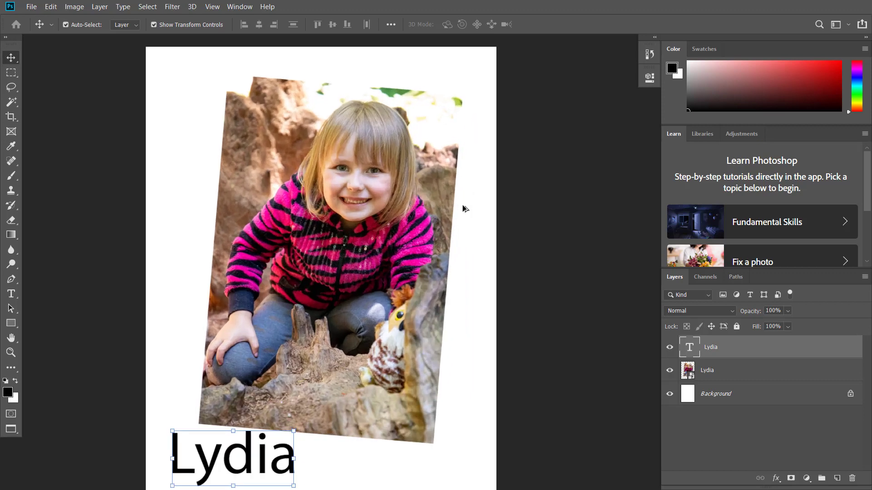
scroll(463, 207, "down", 1)
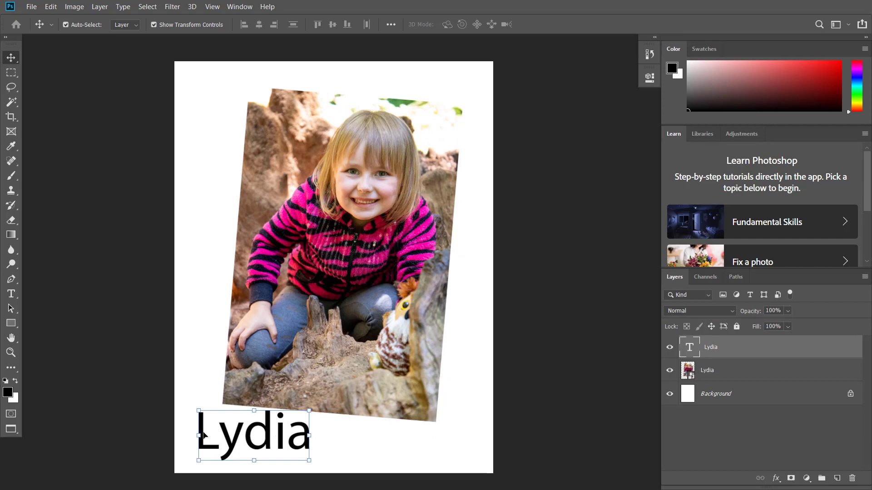
Recolour the whole name text bright pink (#f90198), sampled from the girl's striped jacket, and commit the text edit.
double_click(267, 422)
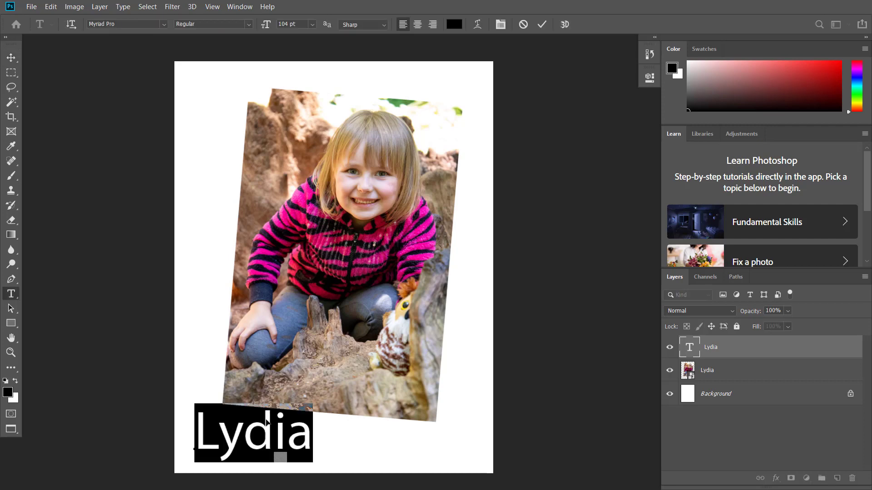
left_click(275, 435)
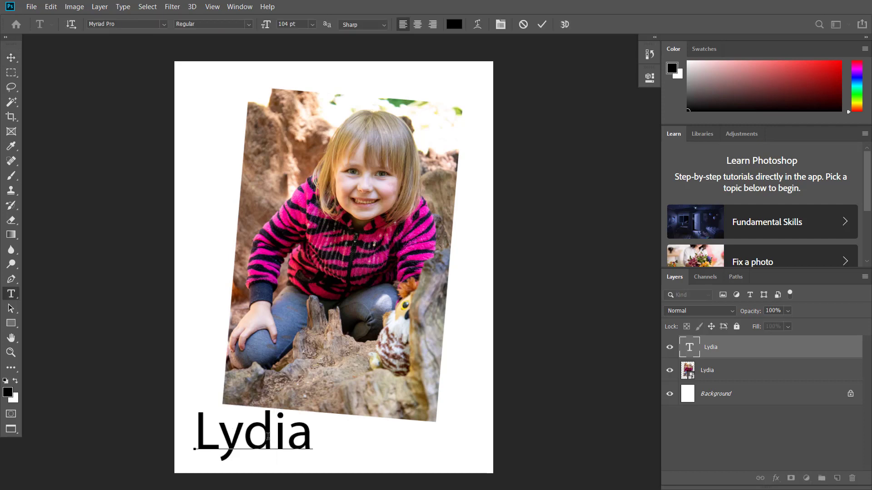
key("Left")
key("Left")
key("Right")
key("Right")
key("Right")
key("Right")
left_click_drag(311, 432, 203, 432)
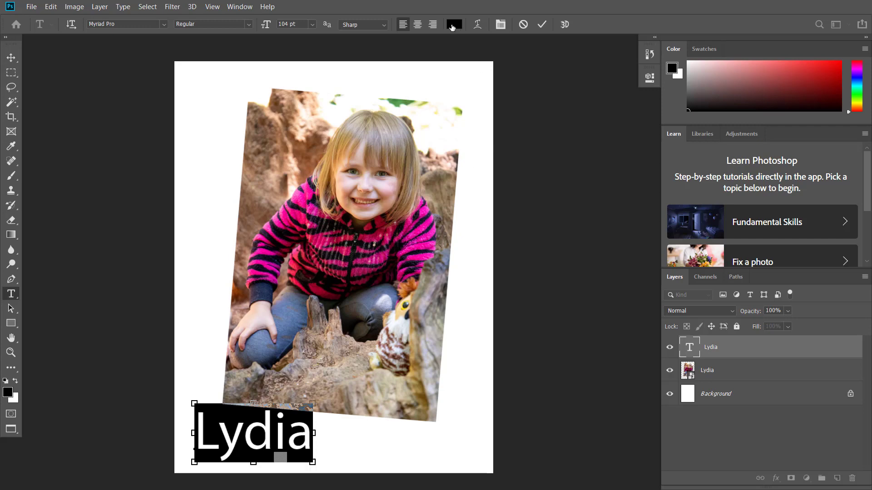
left_click(454, 24)
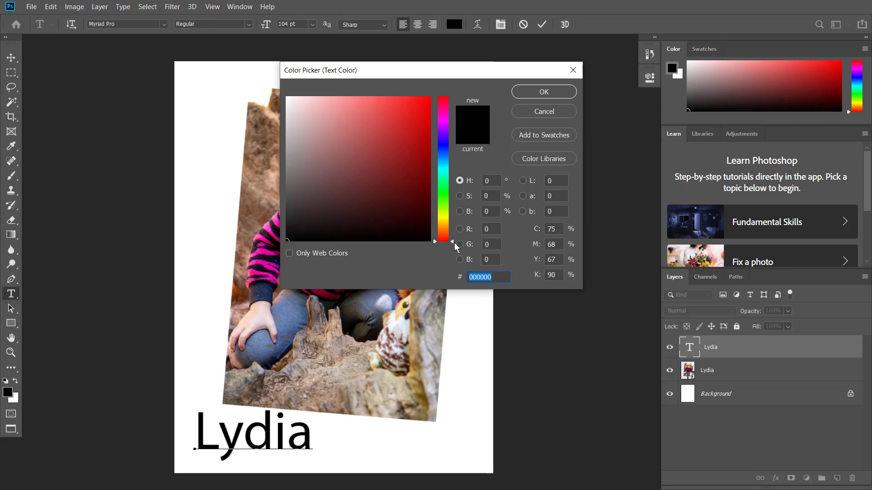
mouse_move(452, 241)
left_mouse_down()
mouse_move(452, 102)
mouse_move(451, 241)
left_mouse_up()
left_click_drag(368, 71, 563, 66)
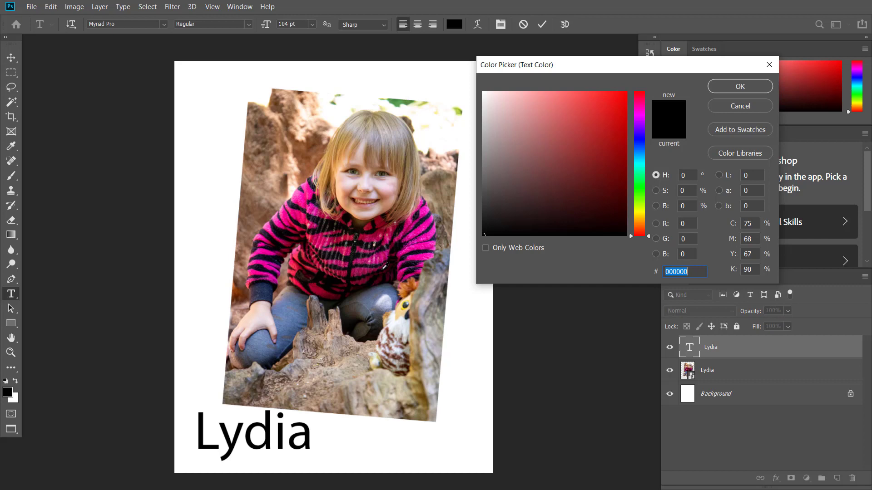
left_click(383, 253)
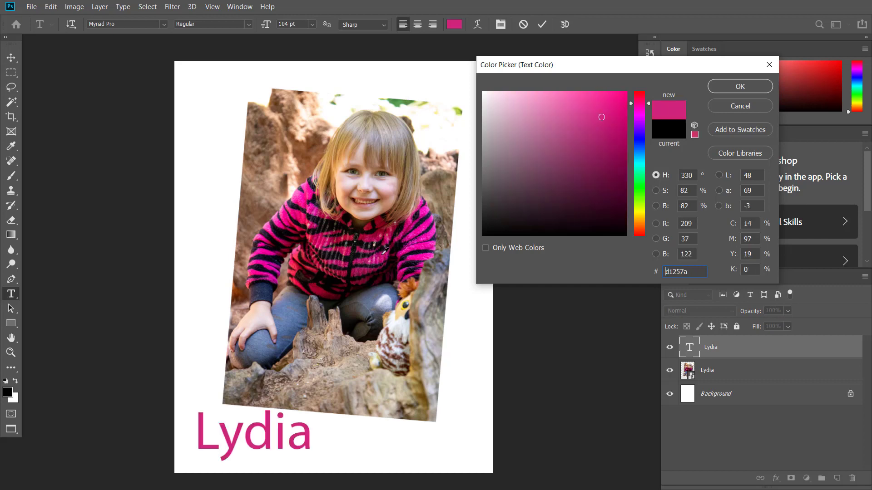
left_click(305, 195)
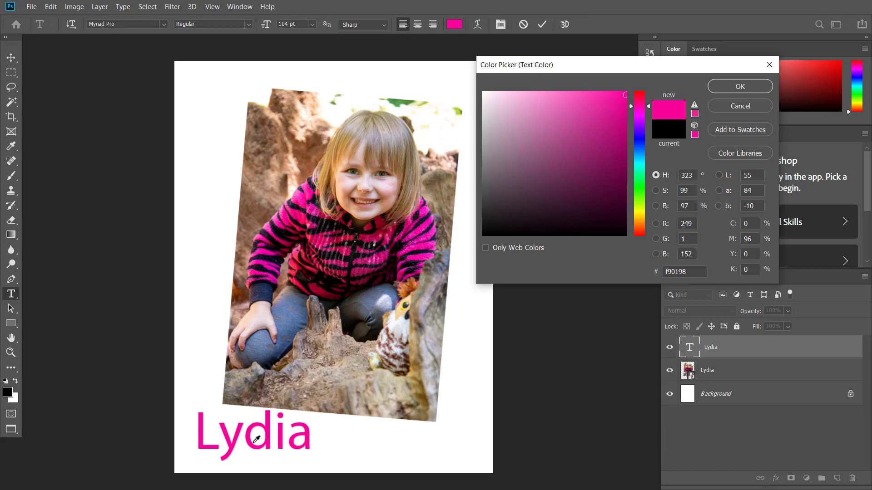
left_click(739, 87)
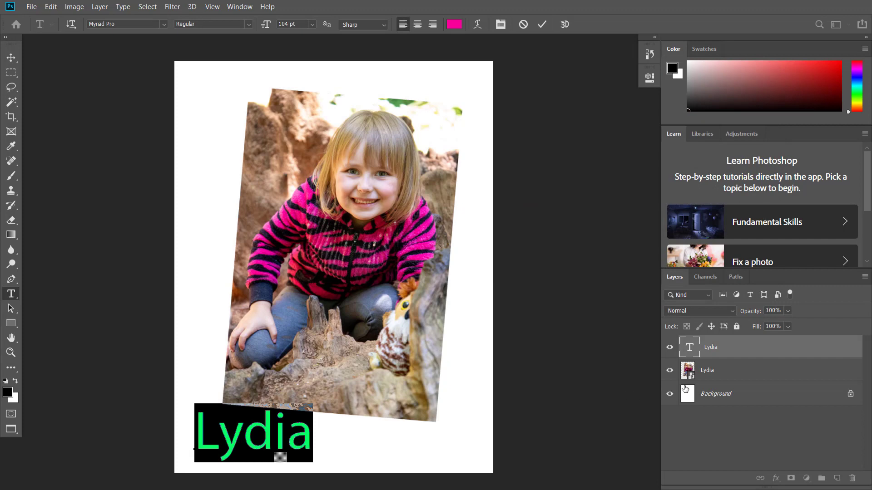
key("ctrl+Return")
key("v")
Draw a rectangle of about 2297 x 2935 px over the photo, on a new layer above the name text.
left_click(706, 371)
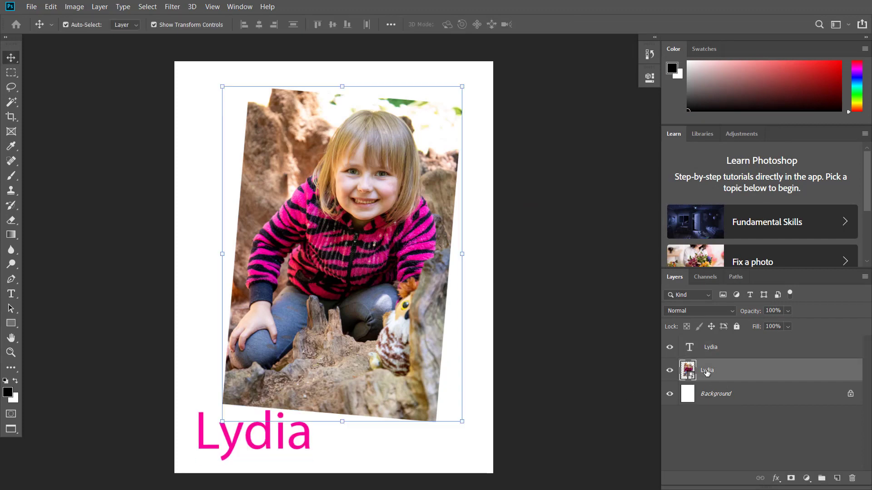
left_click(710, 396)
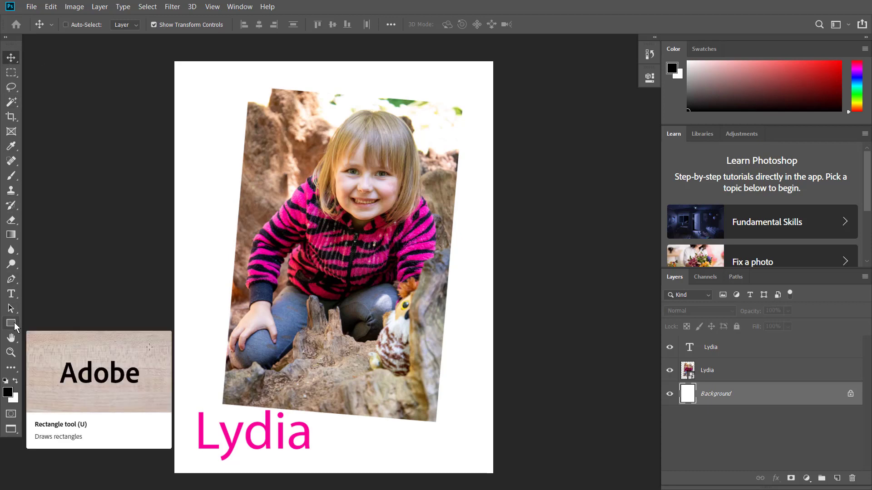
key("ctrl")
key("ctrl")
key("ctrl")
key("ctrl")
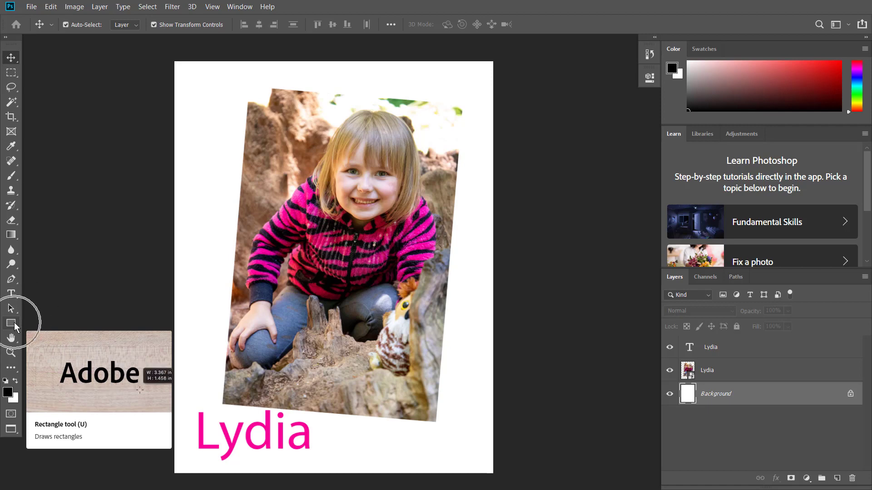
left_click(14, 325)
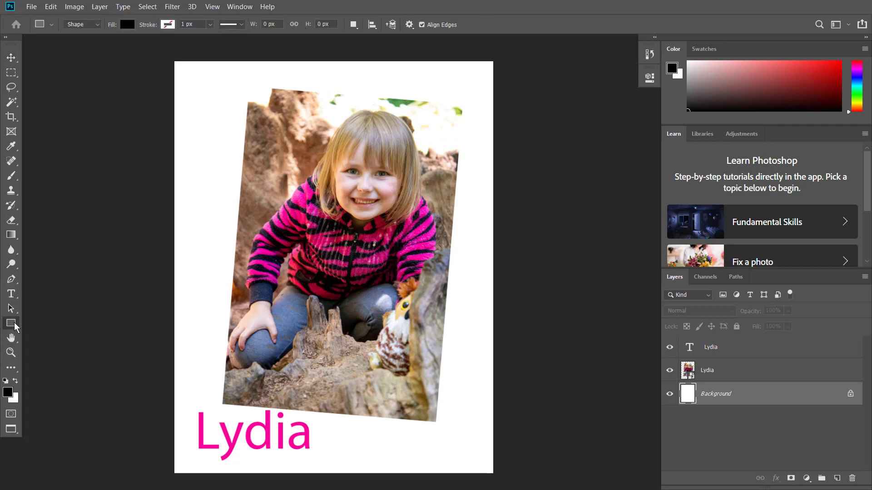
right_click(14, 325)
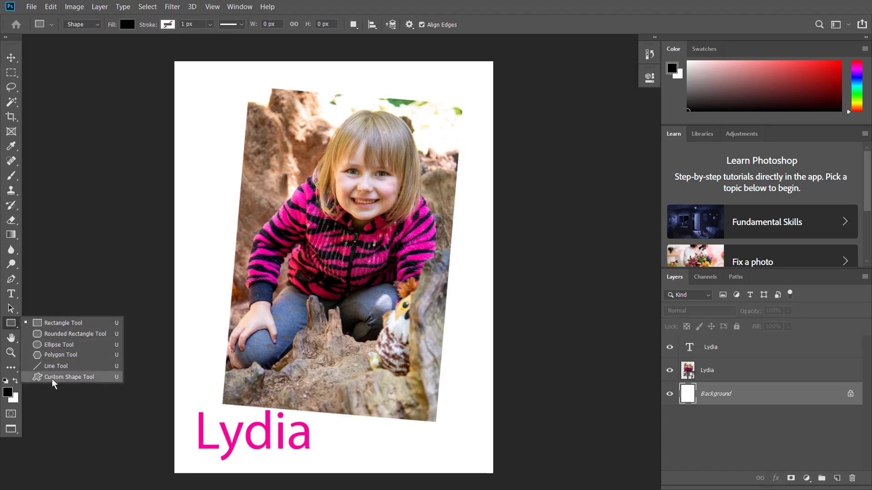
left_click(51, 324)
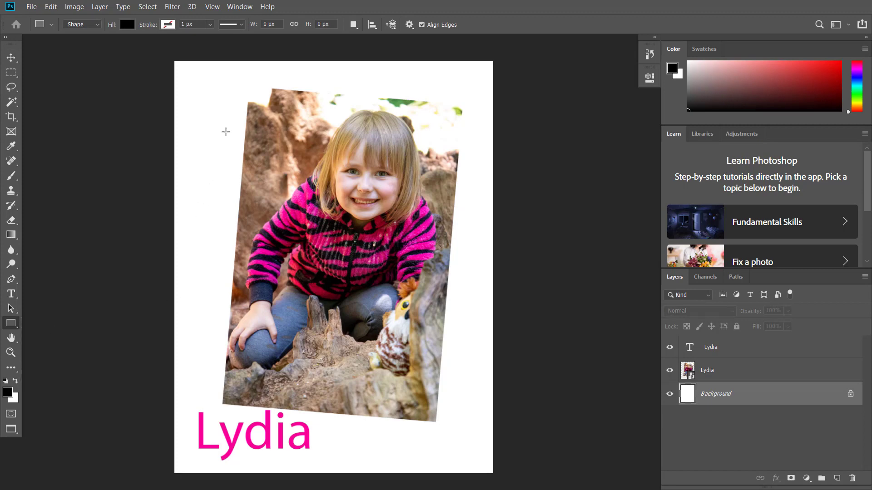
left_click(723, 348)
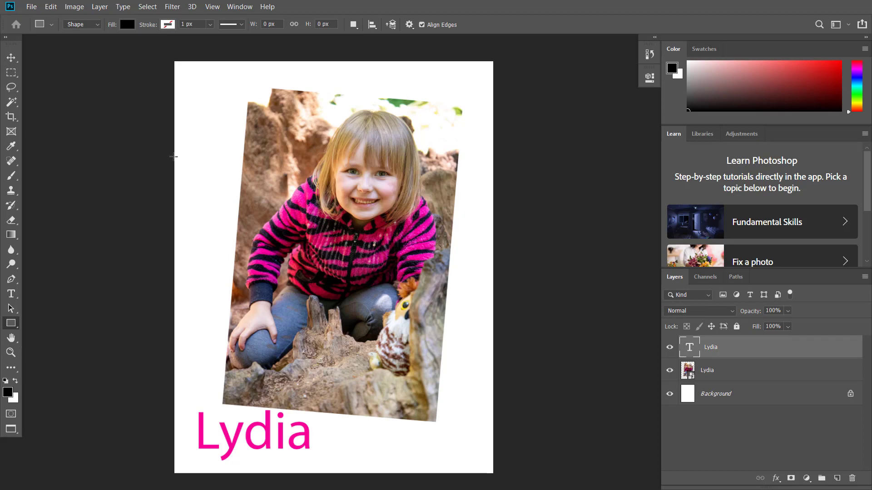
left_click_drag(184, 68, 471, 434)
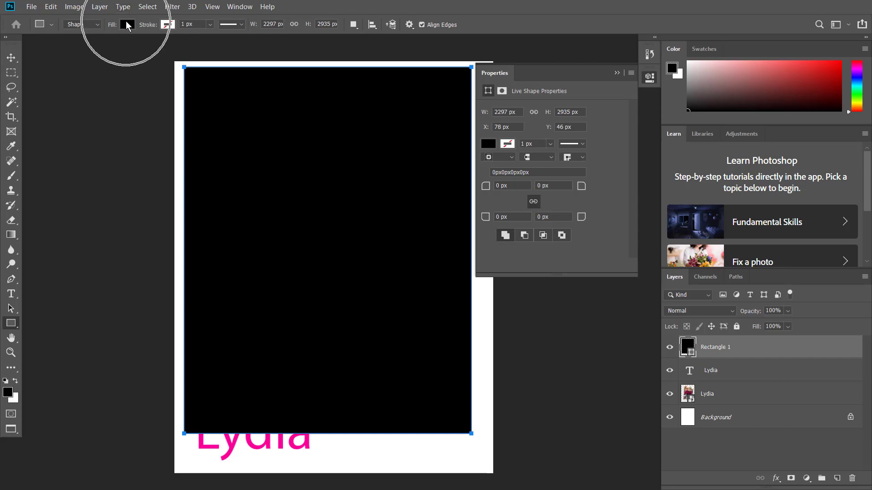
Fill the rectangle with a greyish brown swatch and collapse its shape properties.
left_click(127, 24)
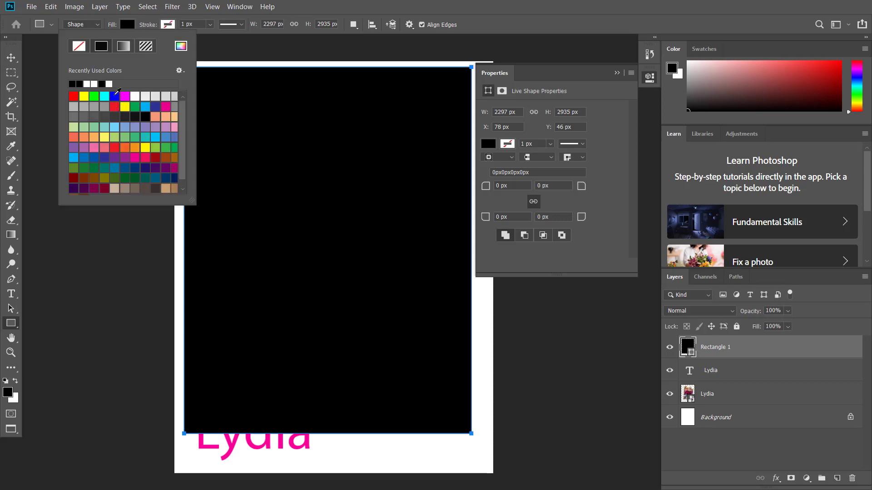
left_click(114, 95)
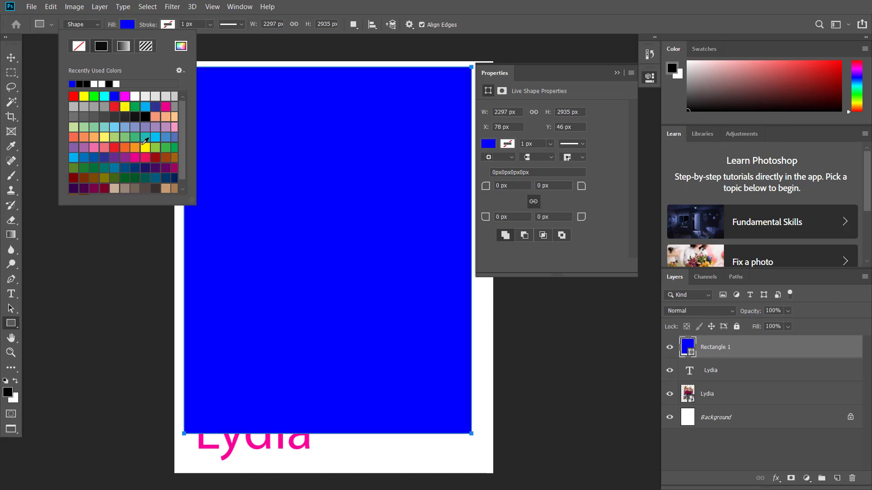
scroll(140, 164, "down", 1)
left_click(134, 180)
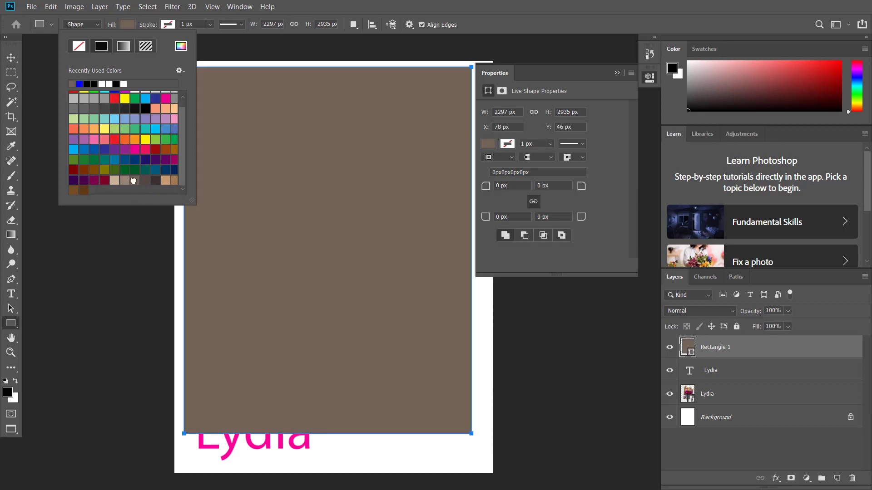
left_click(129, 23)
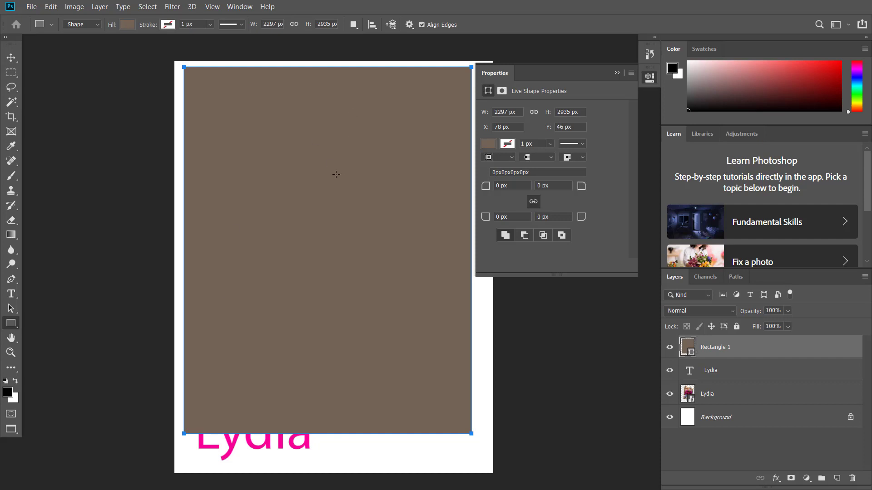
left_click(616, 72)
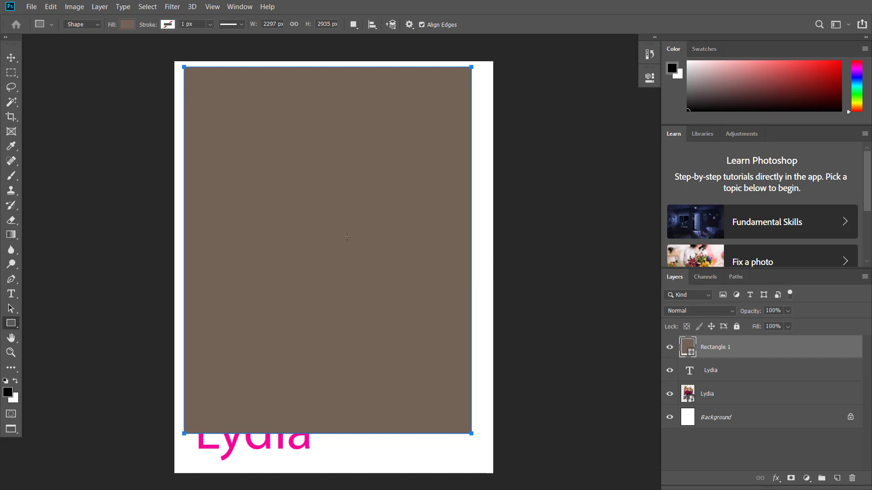
Move the rectangle layer down in the layer stack, between the photo layer and the Background.
left_click(728, 353)
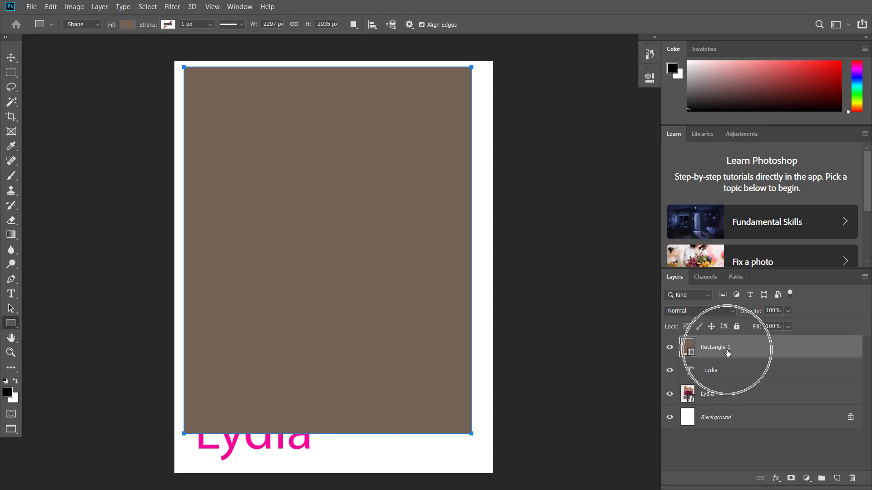
left_click(727, 352)
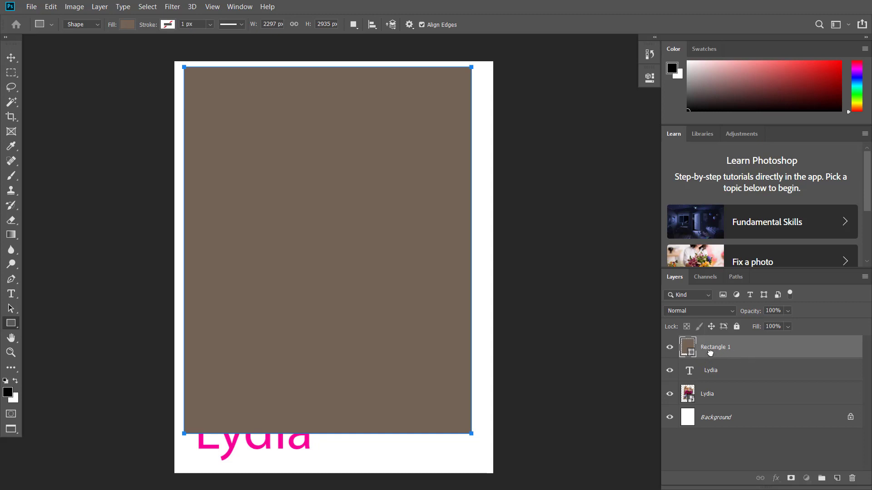
left_click_drag(711, 353, 711, 401)
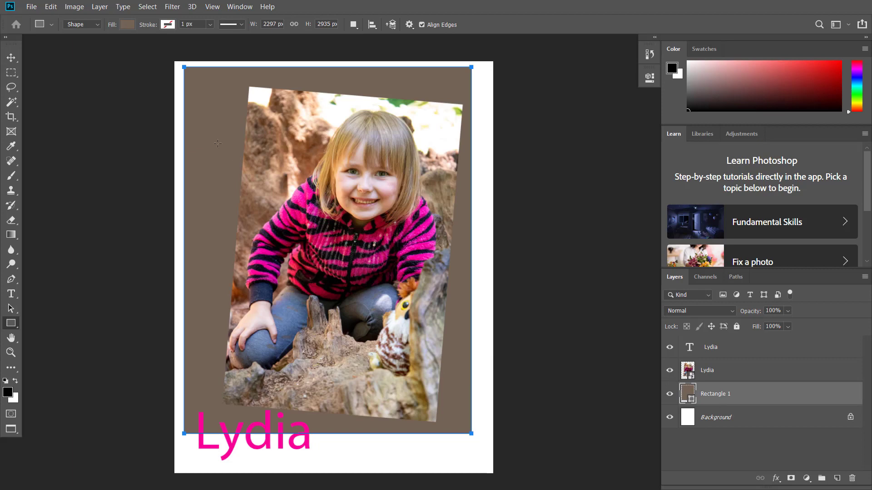
Rotate the greyish brown rectangle to about -5.95° and scale it down to about 85% width and 88% height behind the photo.
left_click(11, 58)
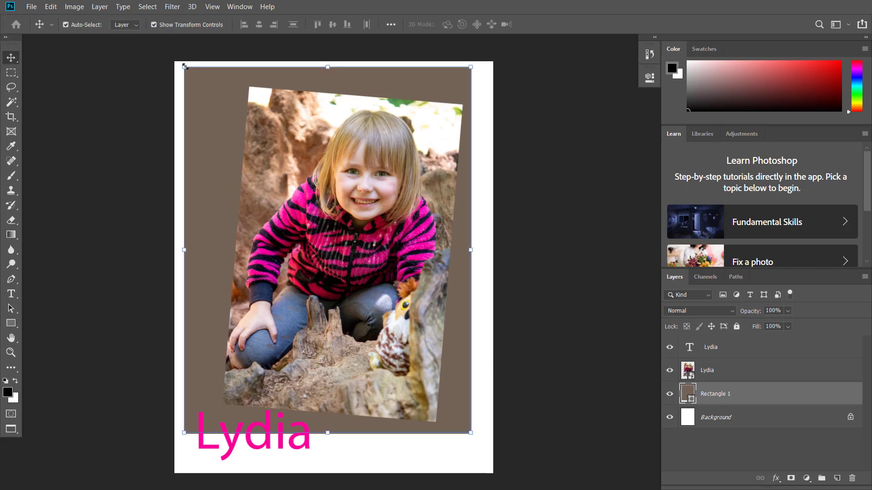
left_click_drag(185, 66, 210, 73)
left_click_drag(470, 433, 473, 431)
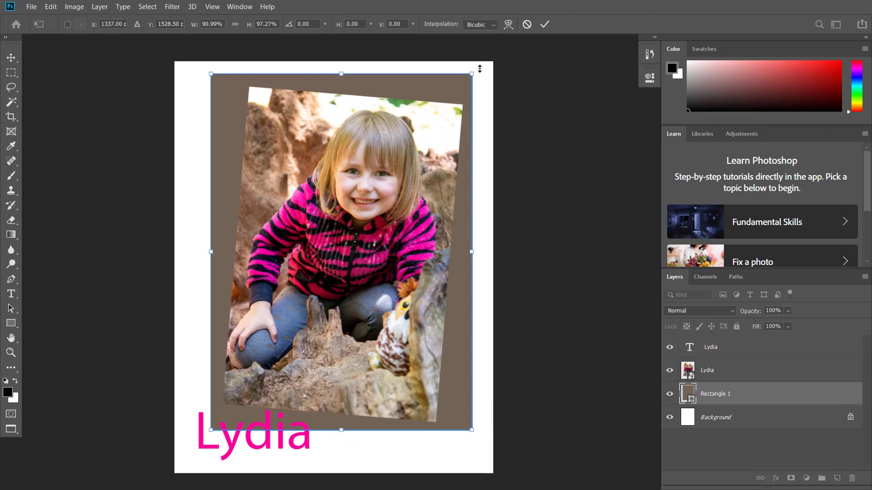
left_click_drag(484, 71, 454, 59)
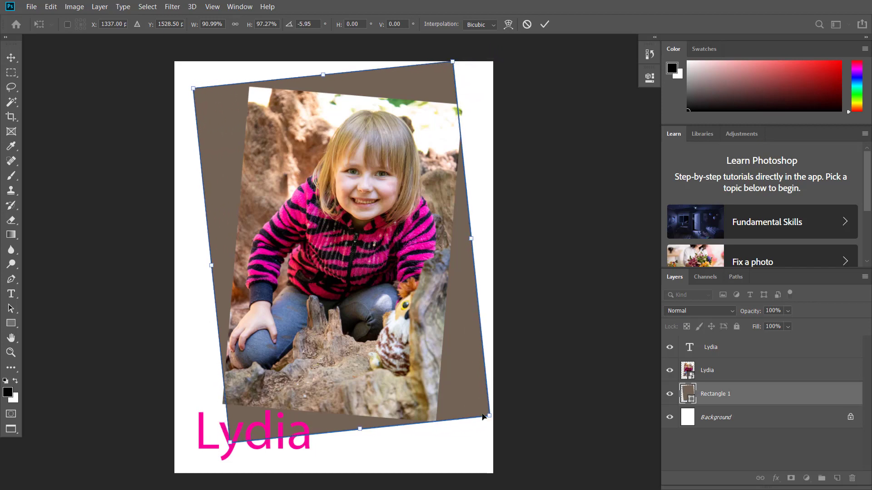
left_click_drag(489, 415, 474, 389)
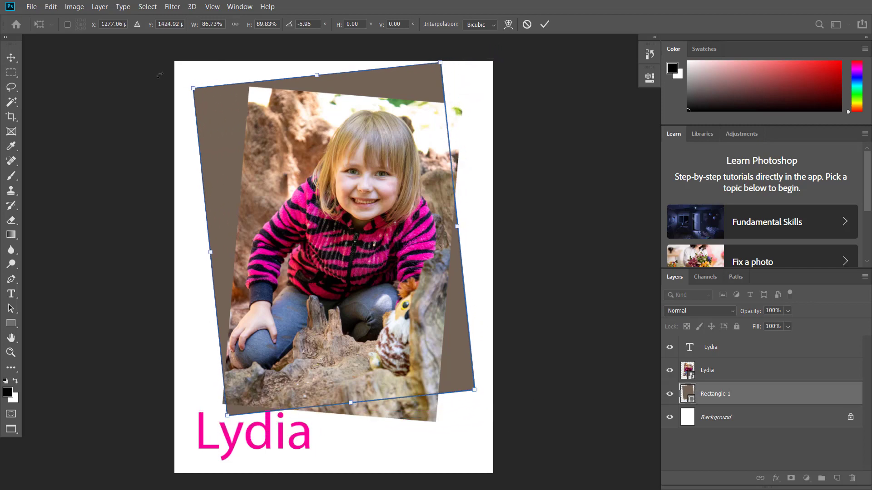
left_click_drag(187, 87, 192, 91)
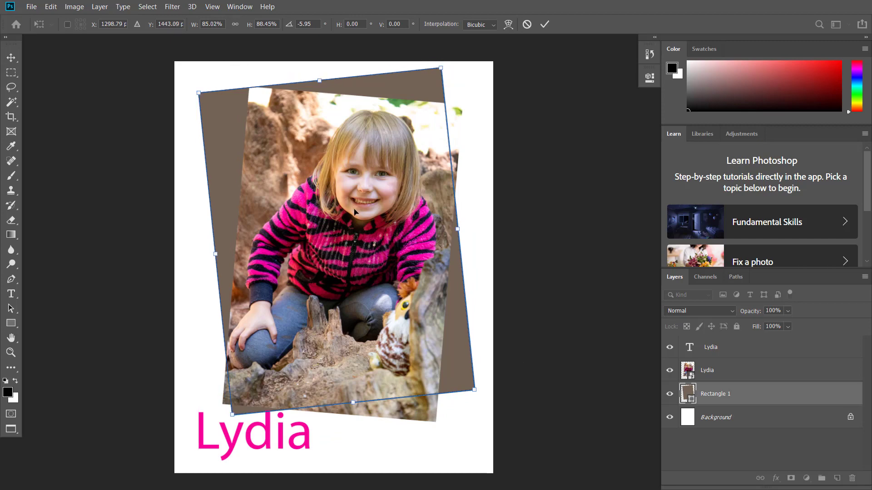
left_click_drag(357, 211, 362, 223)
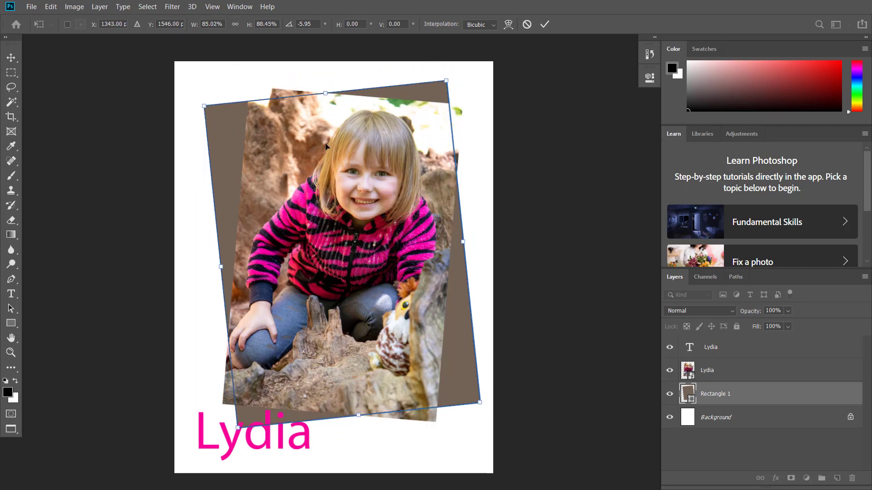
Straighten the brown rectangle to about -0.50° and enlarge it to about 115% by 114% so it covers the whole page, committing the transform.
left_click_drag(204, 105, 168, 61)
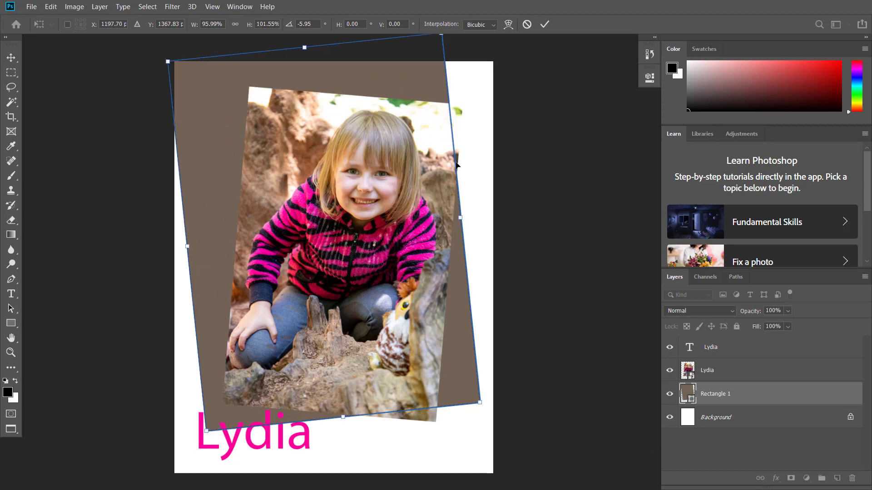
left_click_drag(491, 411, 467, 414)
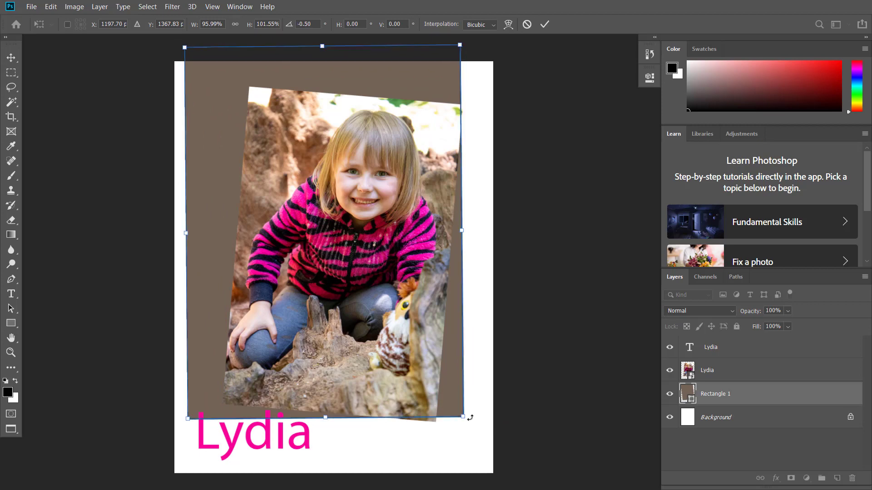
left_click_drag(445, 374, 430, 389)
left_click_drag(453, 433, 492, 463)
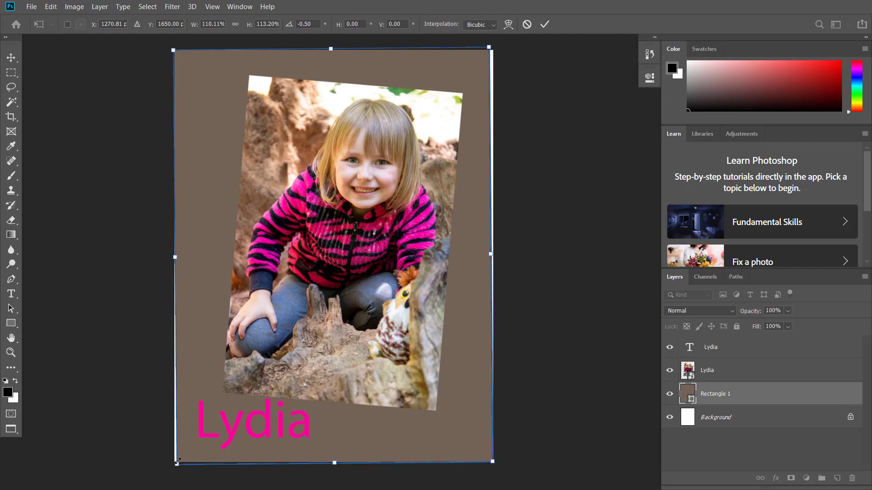
left_click_drag(177, 463, 171, 464)
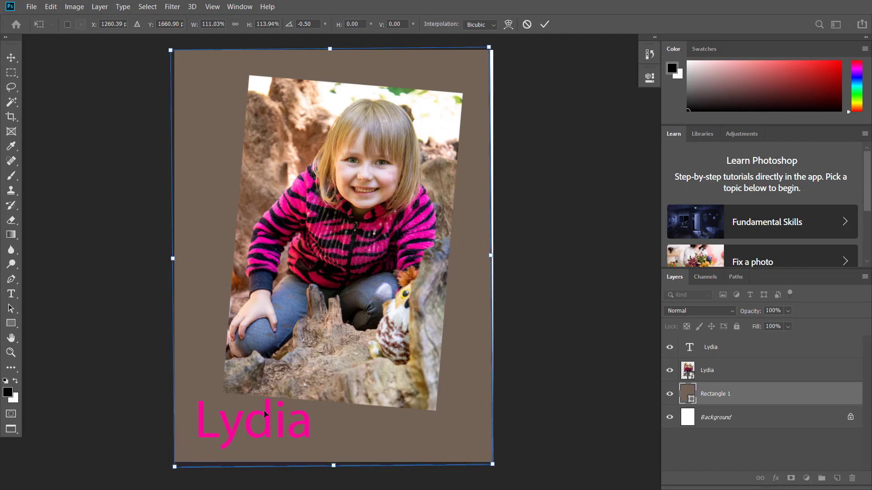
left_click_drag(489, 259, 503, 255)
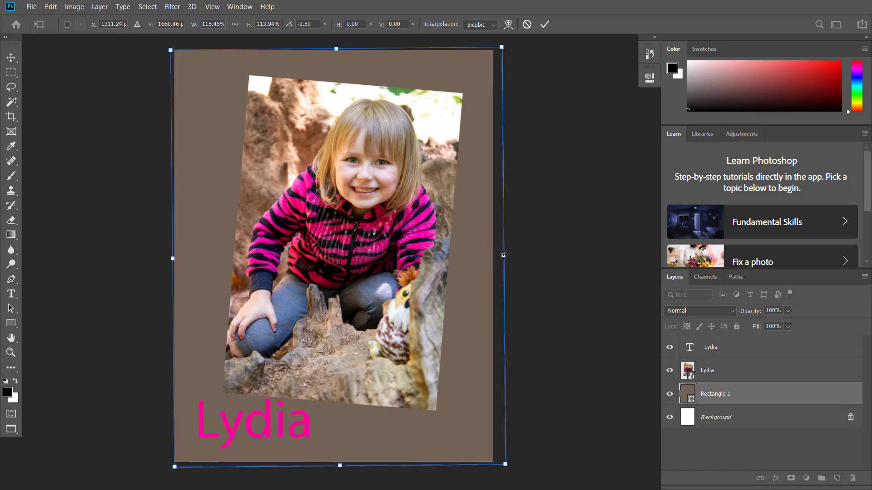
key("Return")
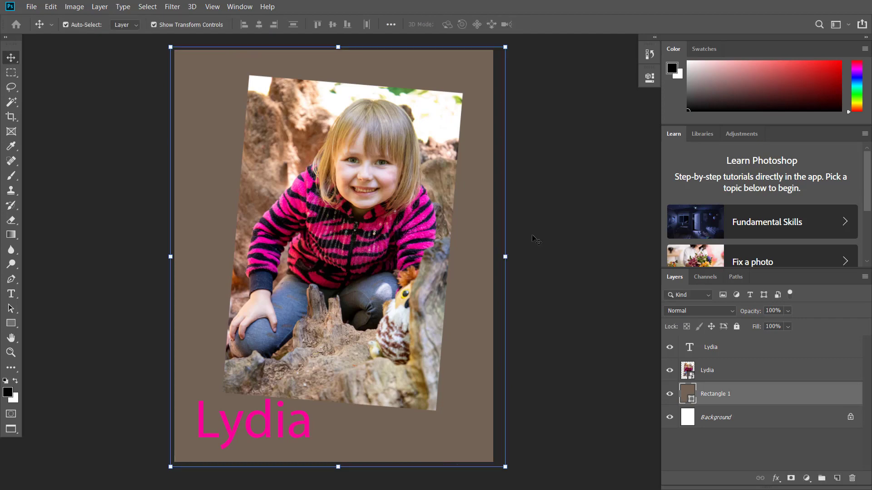
Draw a rectangle of about 1143 x 543 px over the name text and move its layer directly below the text layer.
scroll(545, 274, "up", 1)
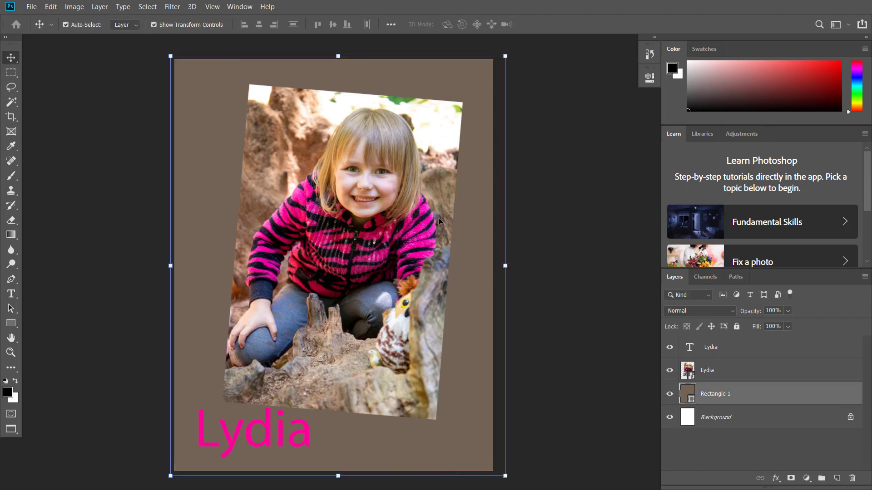
left_click(299, 440)
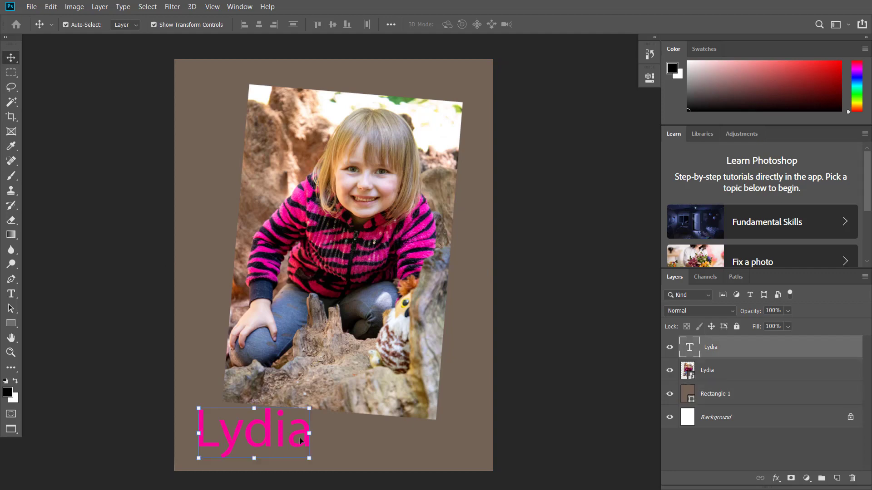
left_click(10, 325)
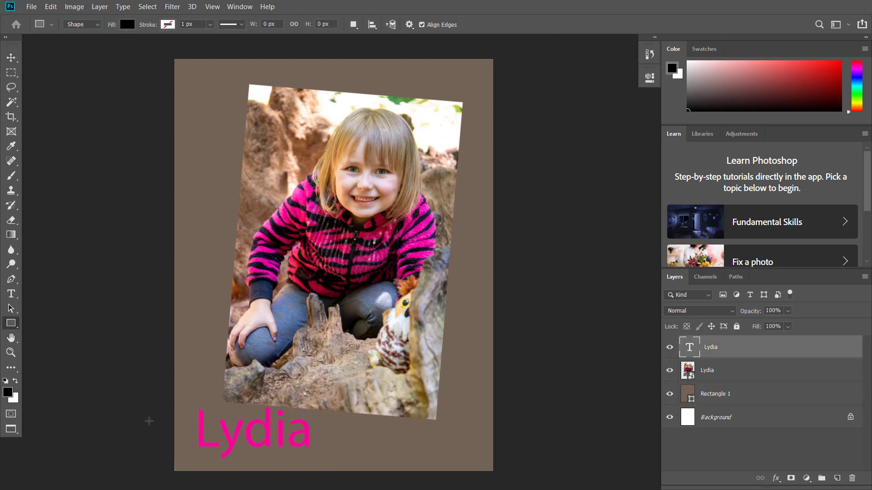
mouse_move(178, 399)
left_mouse_down()
mouse_move(218, 401)
mouse_move(320, 466)
left_mouse_up()
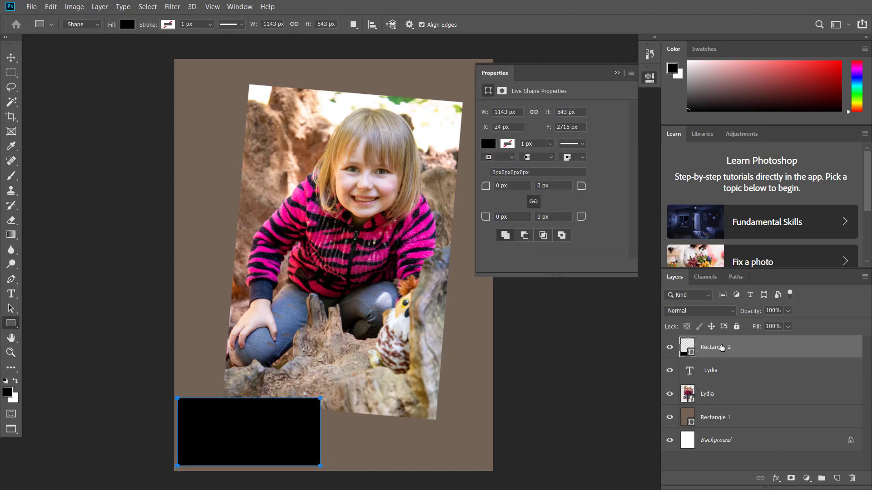
left_click_drag(722, 347, 722, 377)
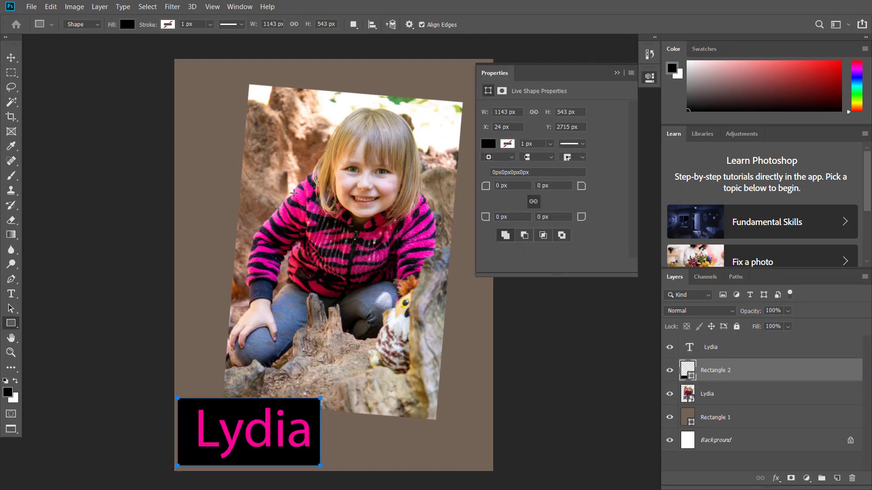
Fill the rectangle behind the name with blue #546e9b, sampled from the girl's jeans.
left_click(127, 24)
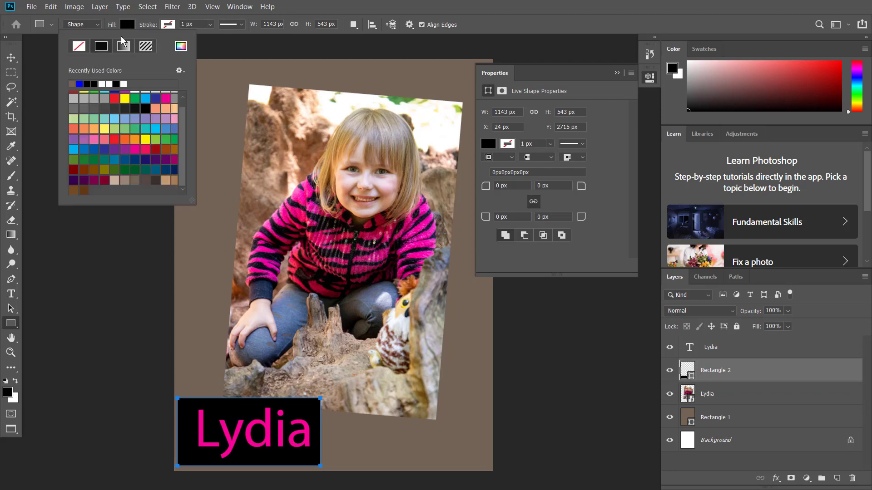
left_click(181, 46)
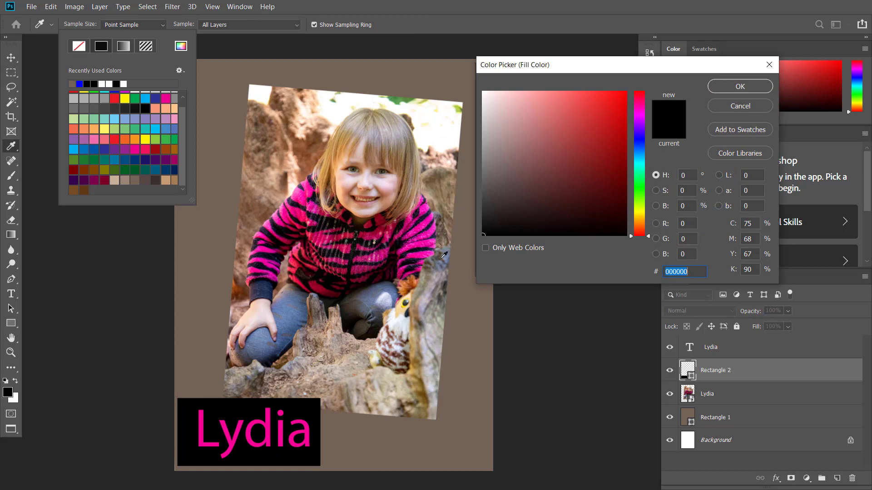
left_click(287, 322)
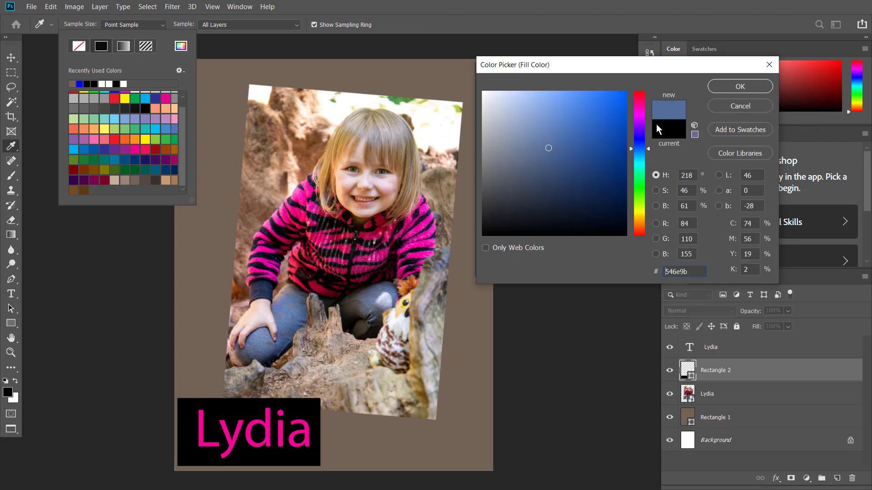
left_click(731, 86)
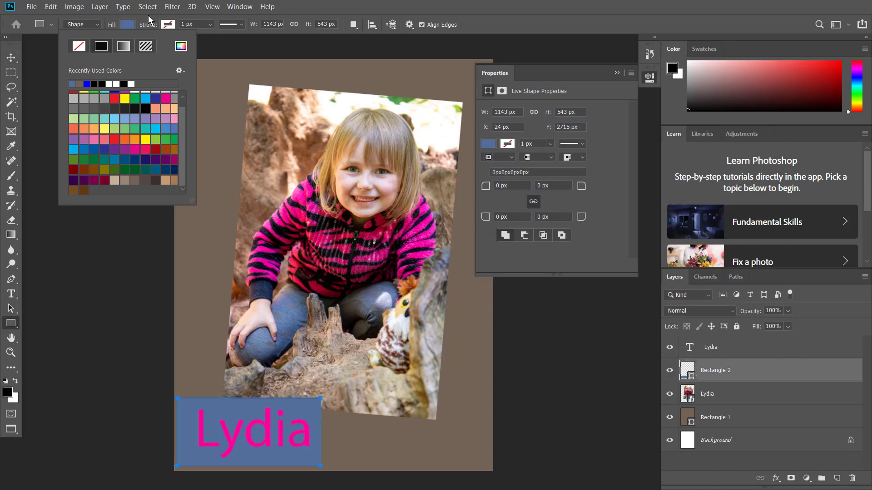
left_click(127, 24)
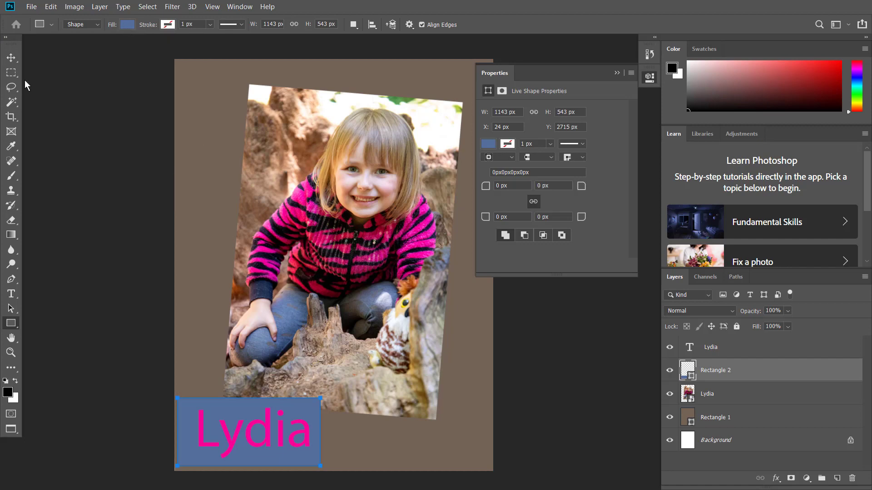
Shrink the blue rectangle to about 1070 x 495 px around the name text and commit the transform.
left_click(12, 62)
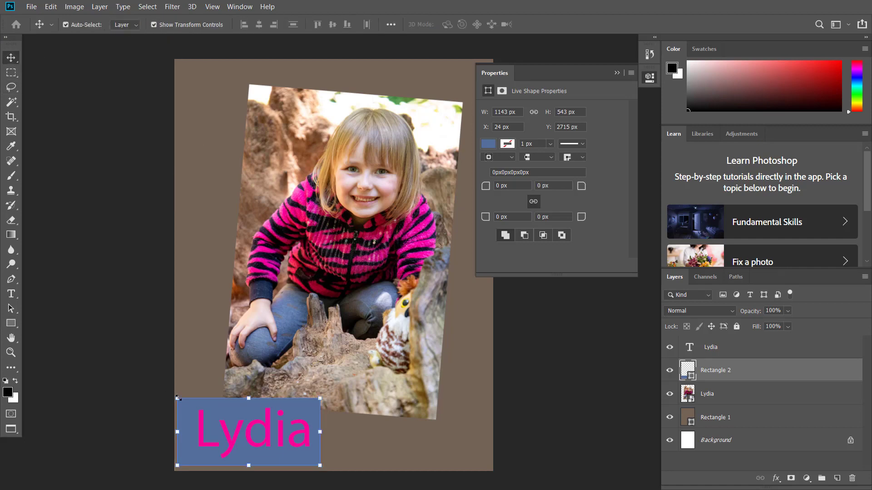
key("ctrl+t")
left_click_drag(177, 398, 186, 403)
left_click_drag(253, 466, 255, 463)
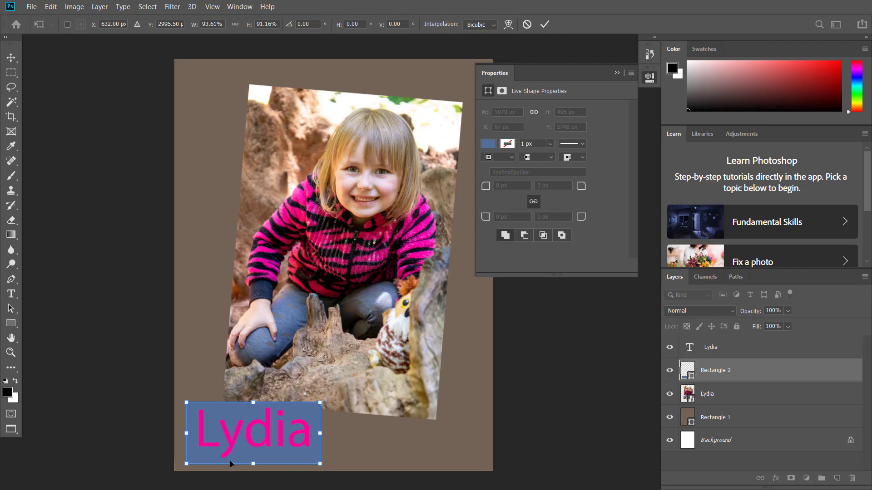
key("Return")
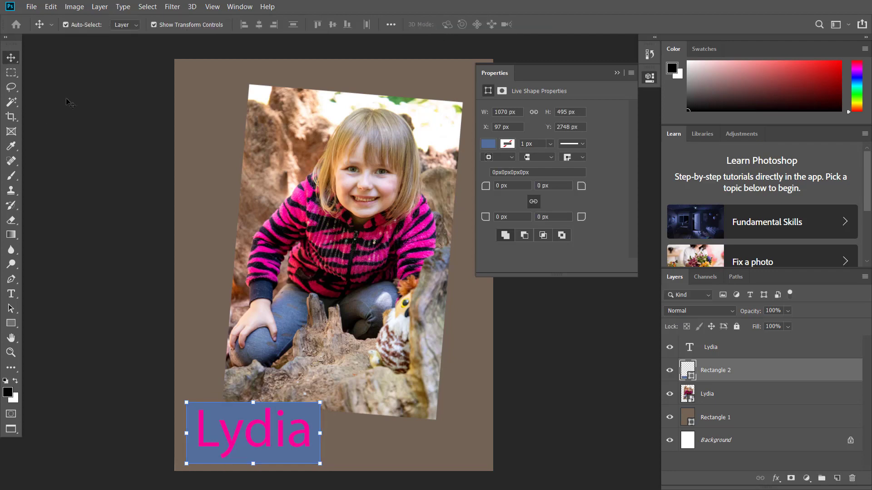
Hide the transform controls around the blue rectangle and show them again.
left_click(154, 25)
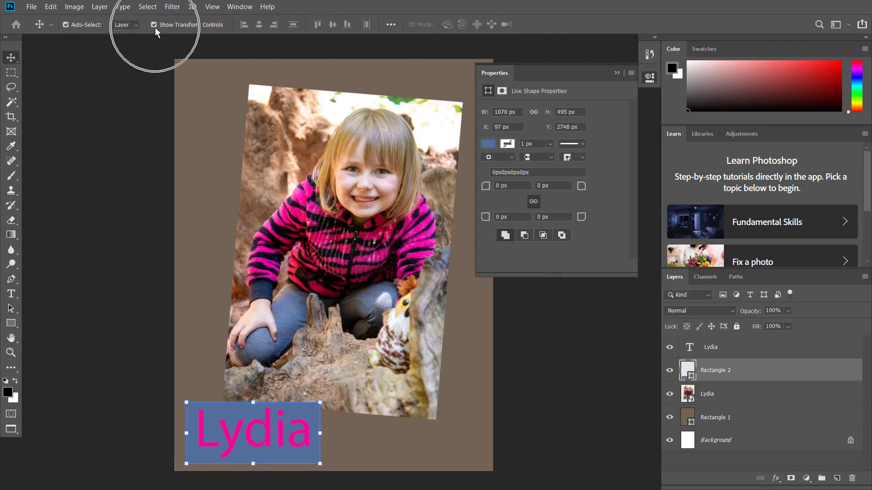
left_click(154, 25)
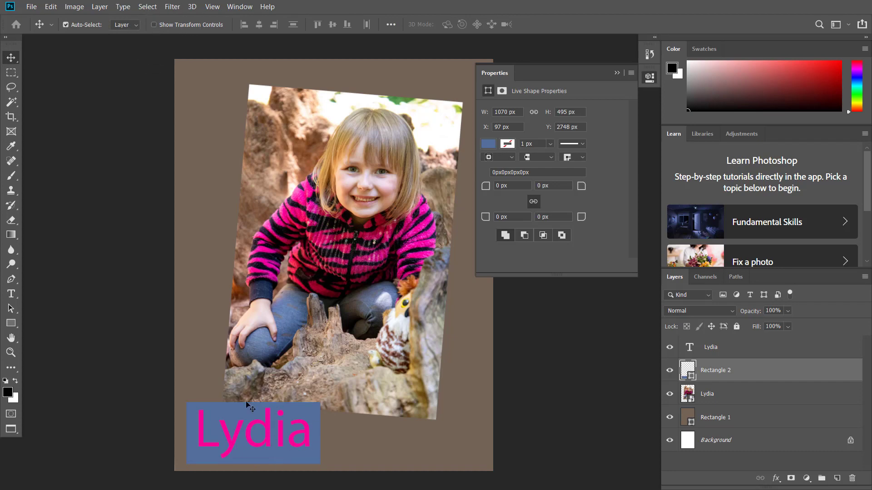
left_click(153, 25)
Deselect all layers and collapse the document properties.
left_click(343, 437)
left_click(612, 429)
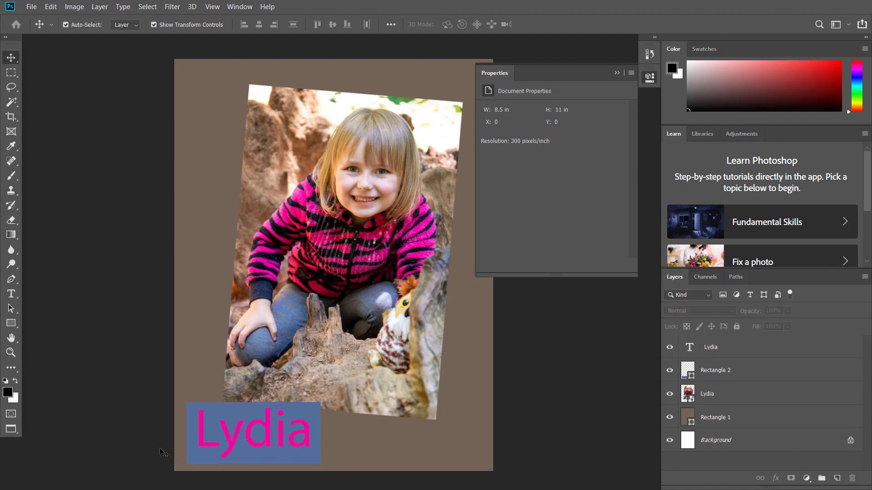
key("super")
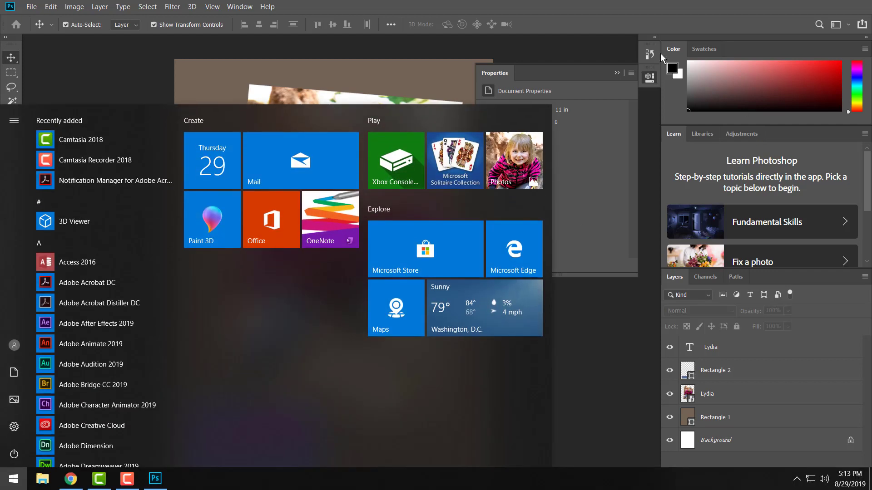
left_click(616, 73)
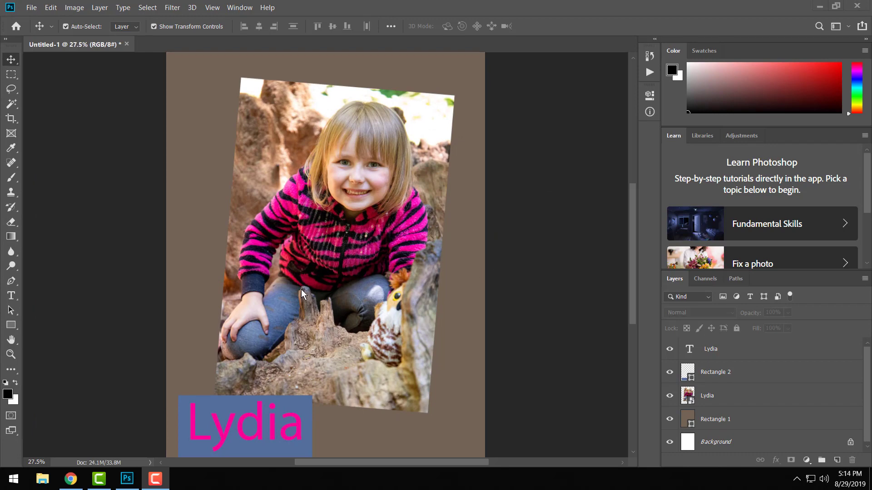
Preview the finished page in both full-screen modes and return to the standard screen mode.
key("f")
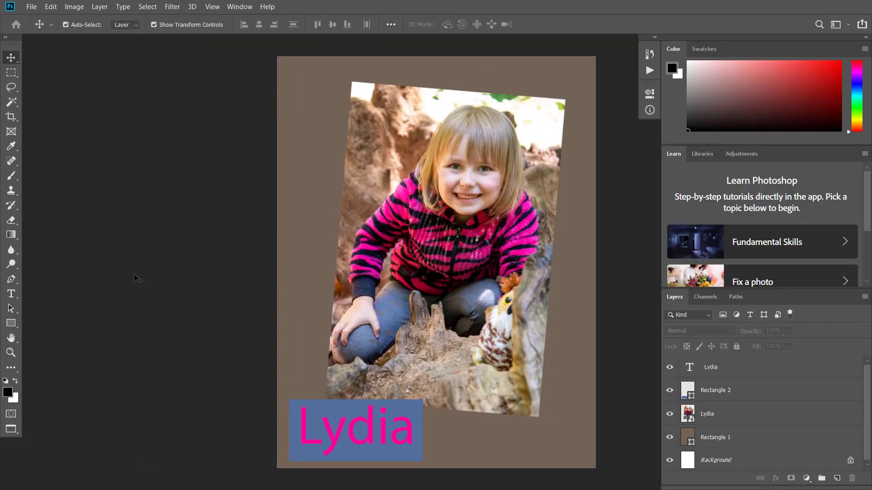
key("f")
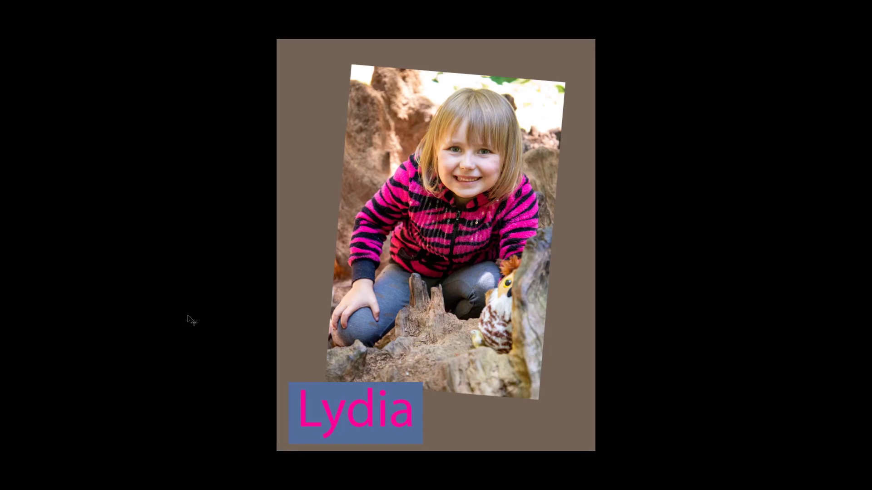
key("f")
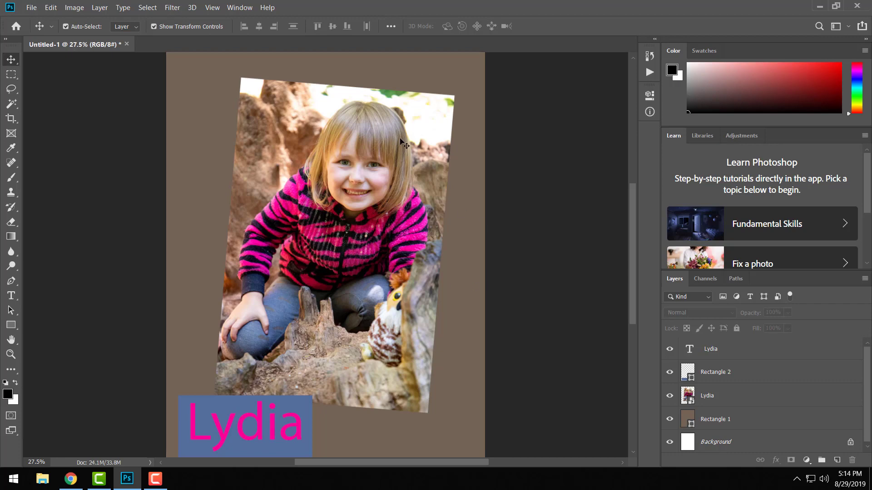
scroll(415, 286, "up", 2)
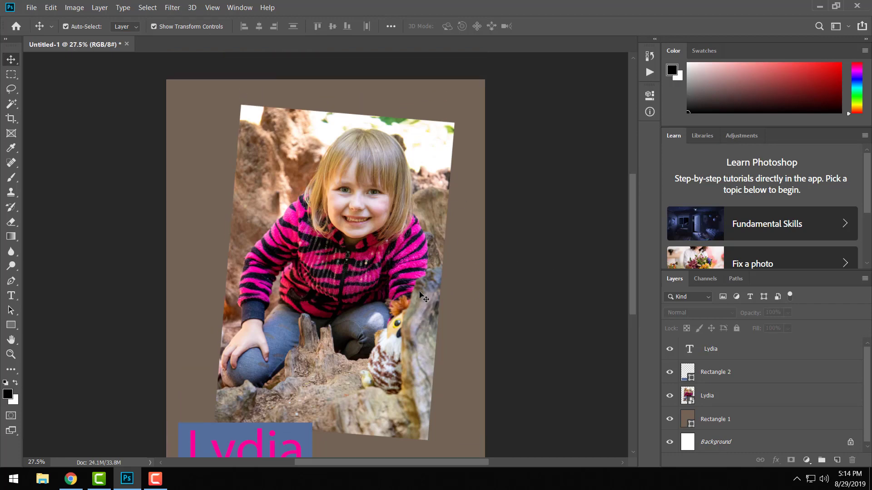
scroll(423, 296, "down", 3)
scroll(446, 279, "up", 1)
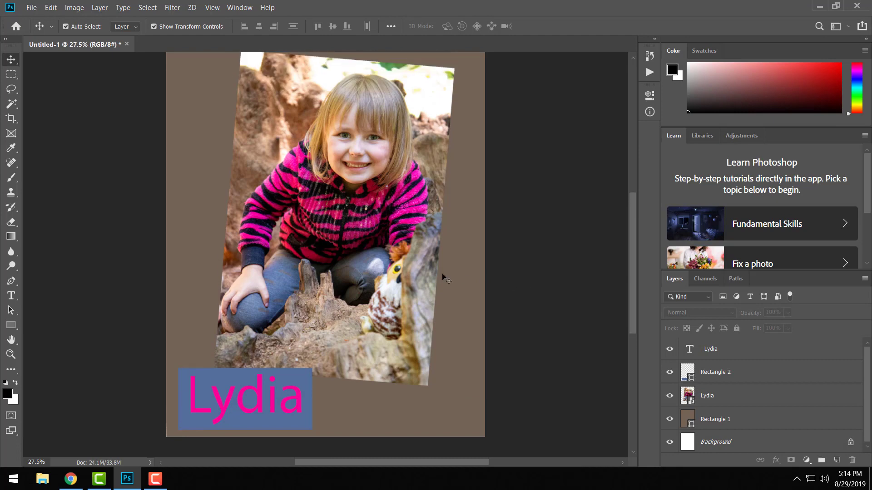
Examine the finished page at different zoom levels and review the available zoom commands.
scroll(445, 279, "up", 1)
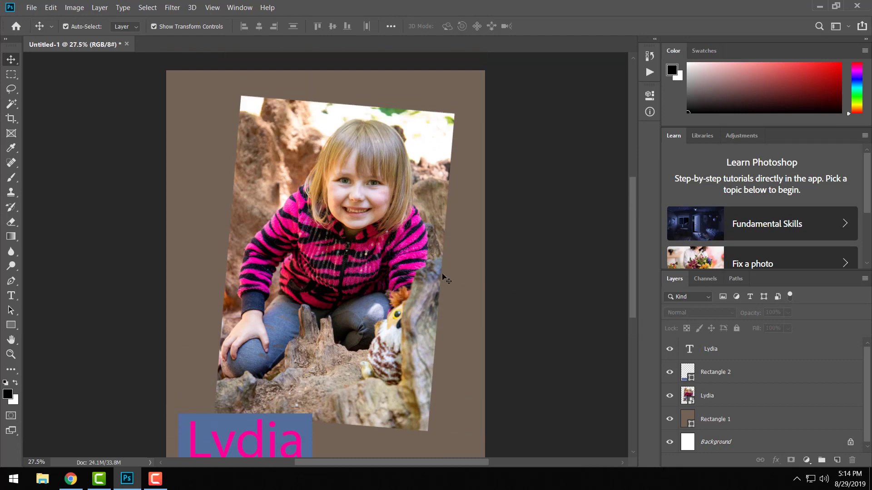
scroll(446, 279, "down", 3)
scroll(446, 278, "up", 4)
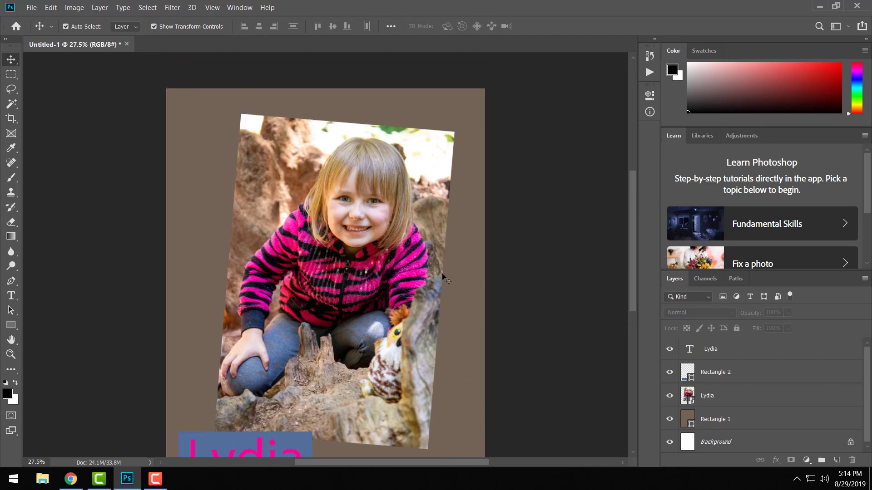
scroll(446, 278, "down", 3)
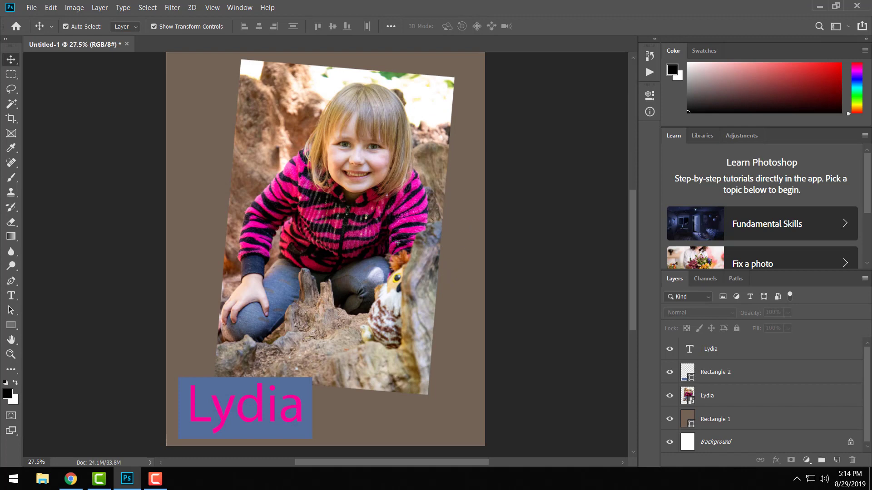
scroll(394, 240, "down", 2)
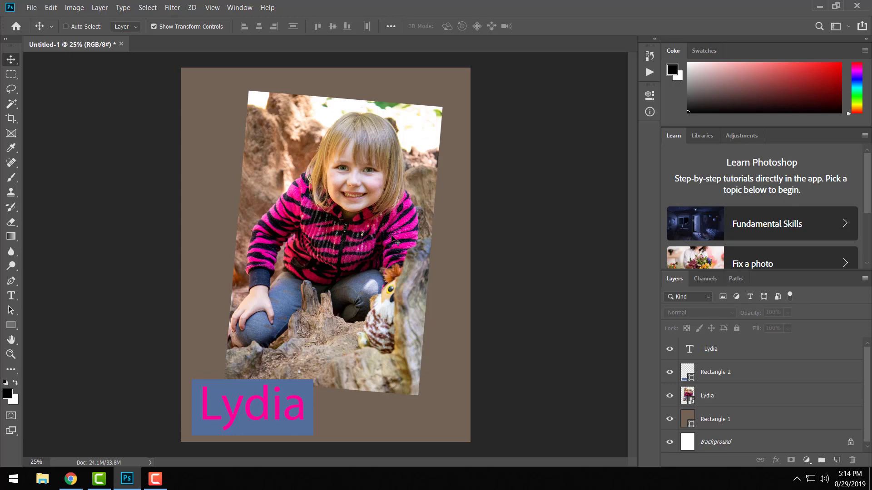
left_click(392, 237)
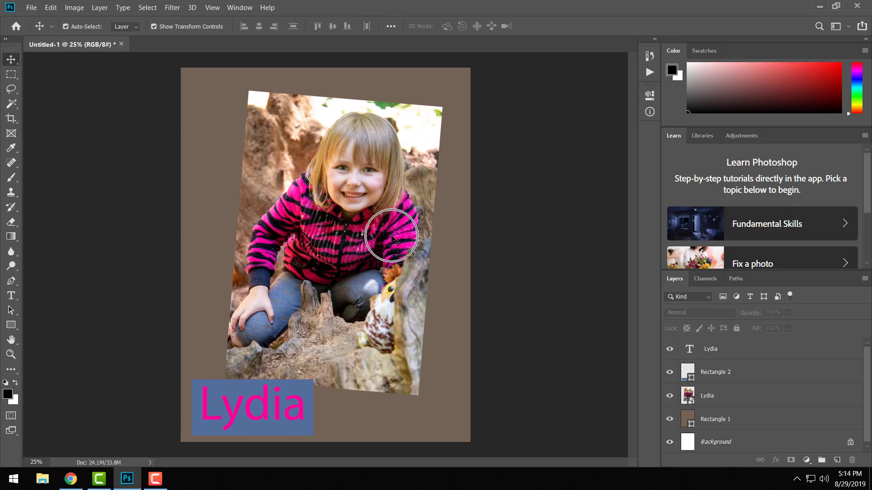
left_click(372, 261)
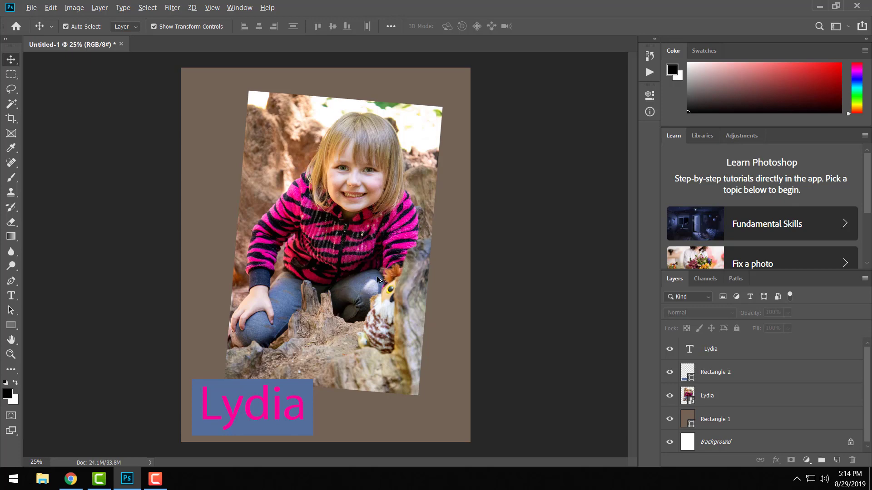
scroll(379, 280, "up", 1)
scroll(379, 280, "down", 2)
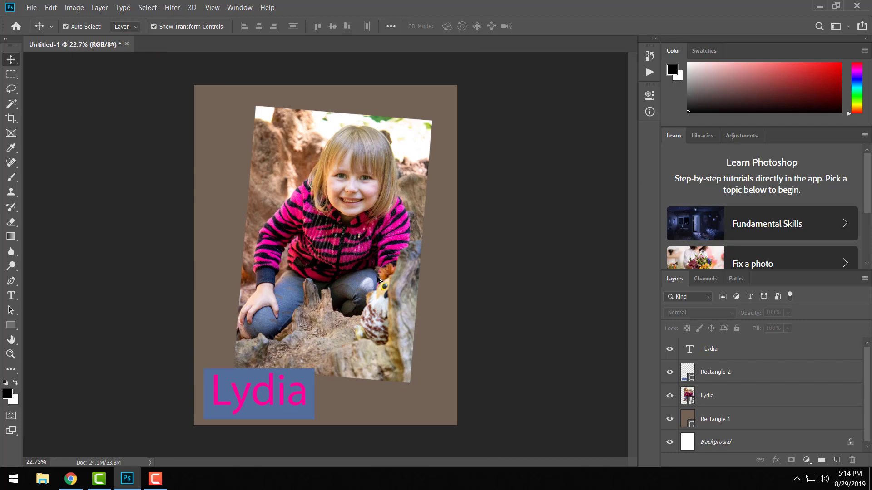
scroll(379, 278, "up", 3)
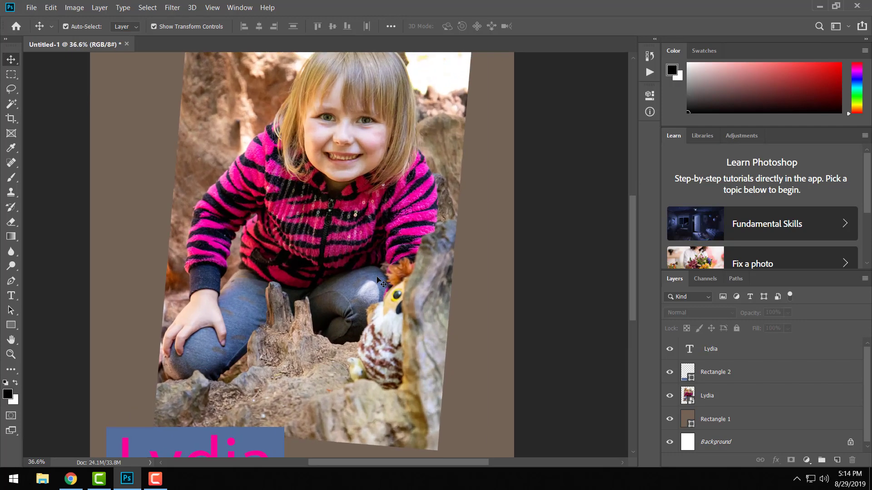
scroll(379, 281, "down", 3)
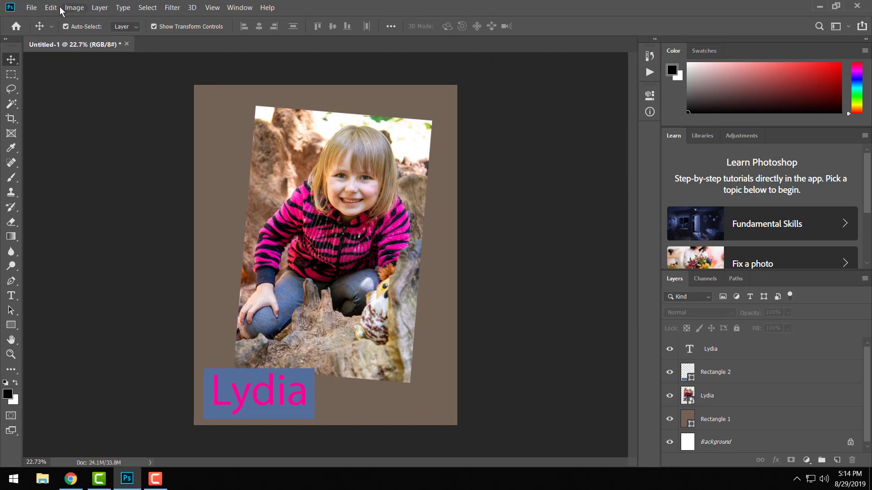
left_click(209, 8)
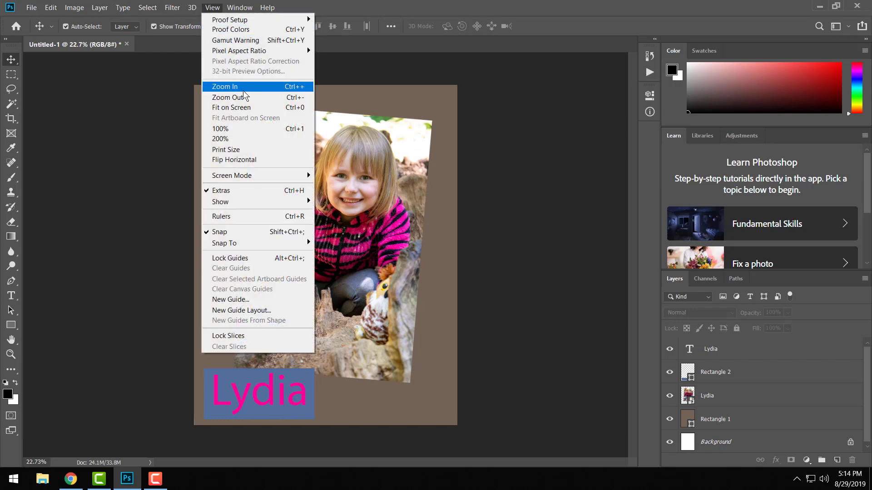
left_click(212, 7)
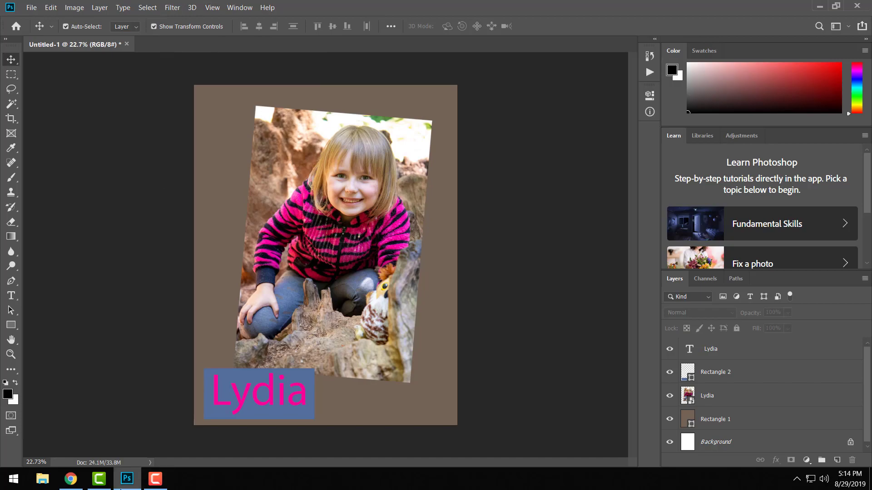
Switch to Chrome to check the Photoshop practice assignment's requirements and return to Photoshop.
left_click(70, 478)
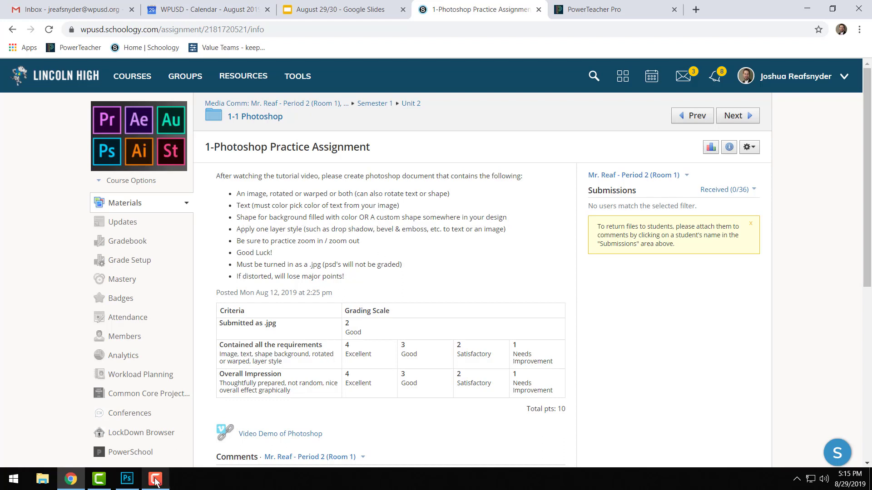
left_click(127, 479)
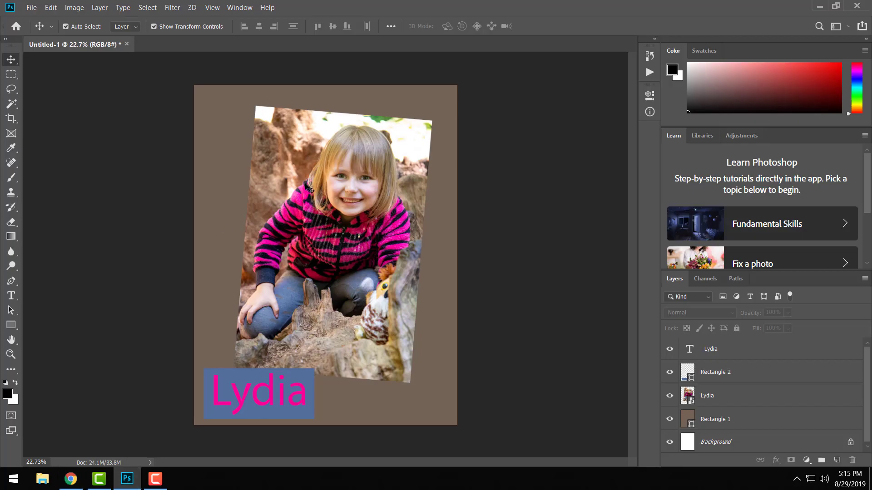
left_click(310, 189)
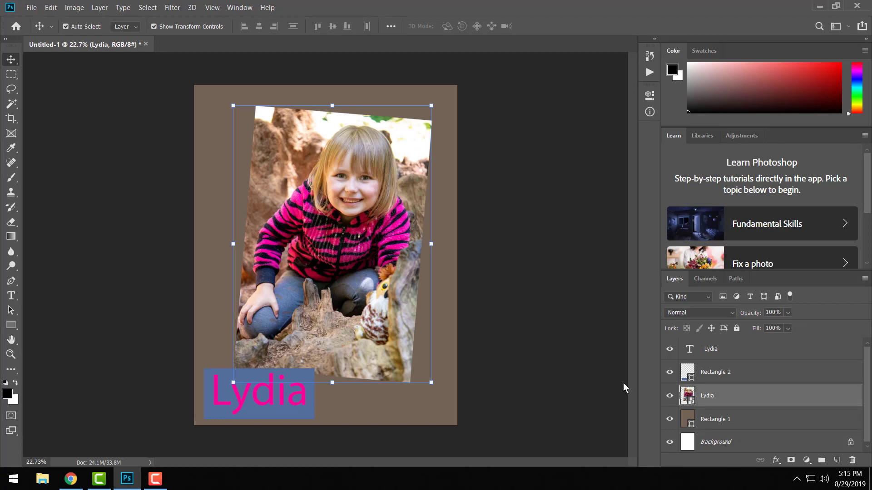
left_click(100, 9)
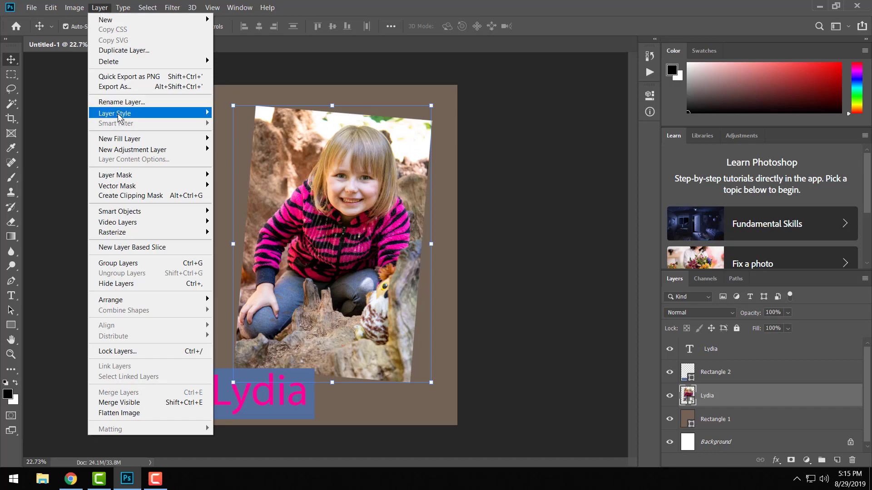
mouse_move(118, 117)
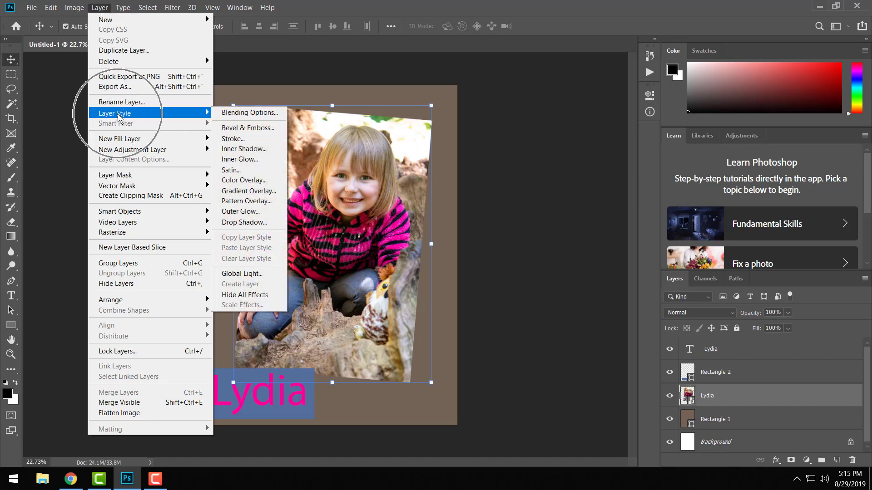
left_click(247, 128)
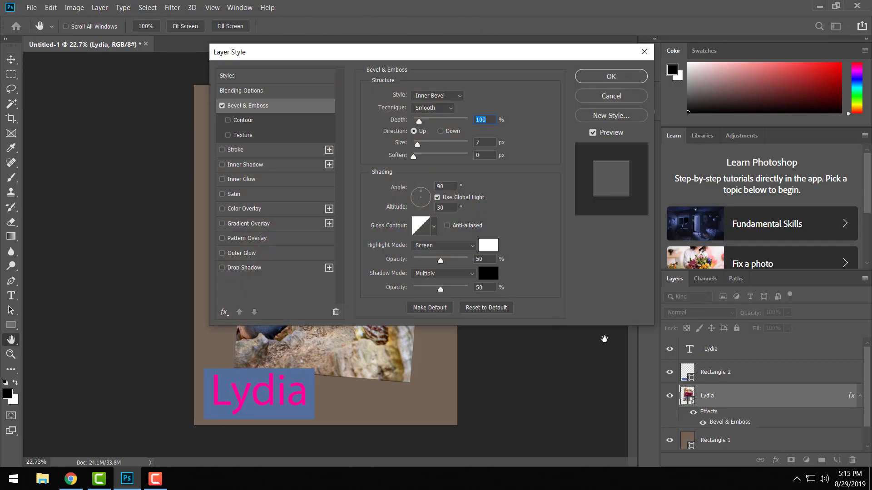
left_click_drag(335, 52, 241, 66)
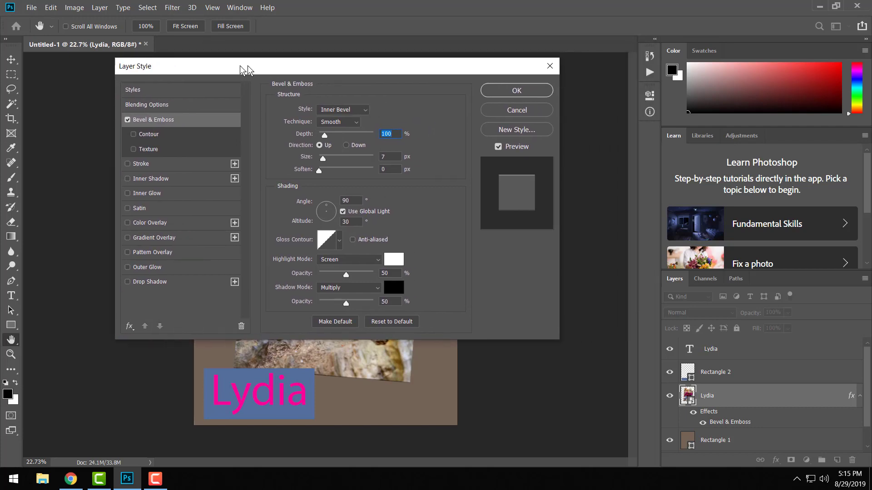
left_click(511, 111)
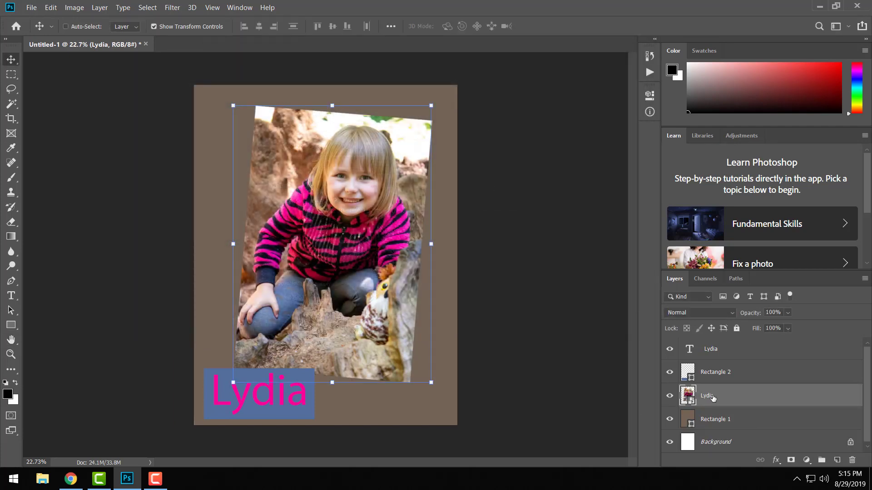
Open the layer style options for the photo layer and move the dialog clear of the photo.
double_click(707, 396)
left_click(751, 397)
double_click(756, 398)
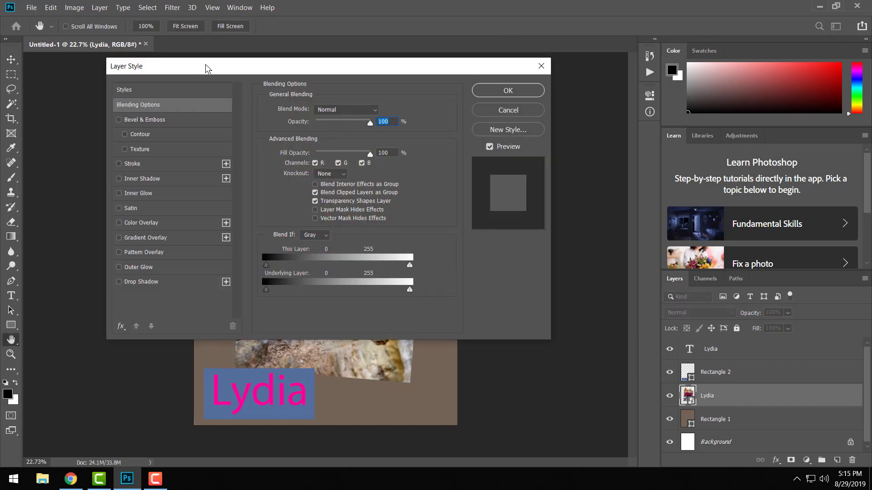
left_click_drag(208, 68, 545, 69)
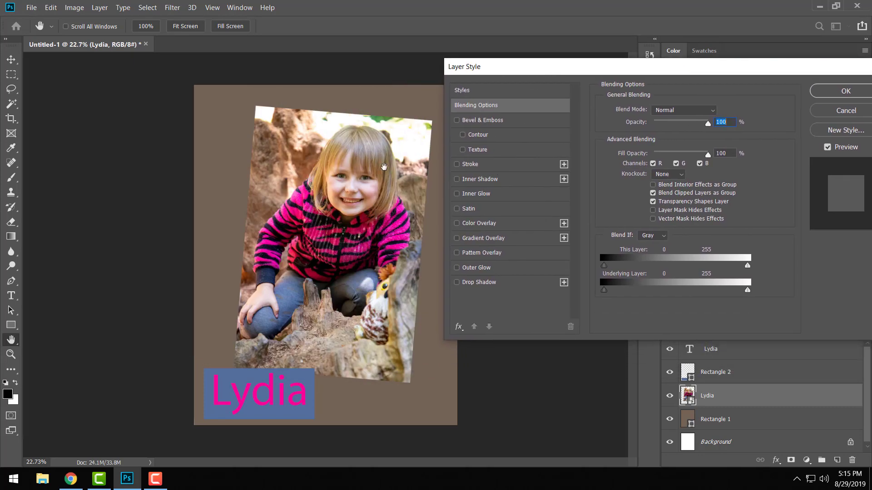
Try a Bevel & Emboss with 292% depth and 73 px size on the photo and switch it off.
left_click(485, 122)
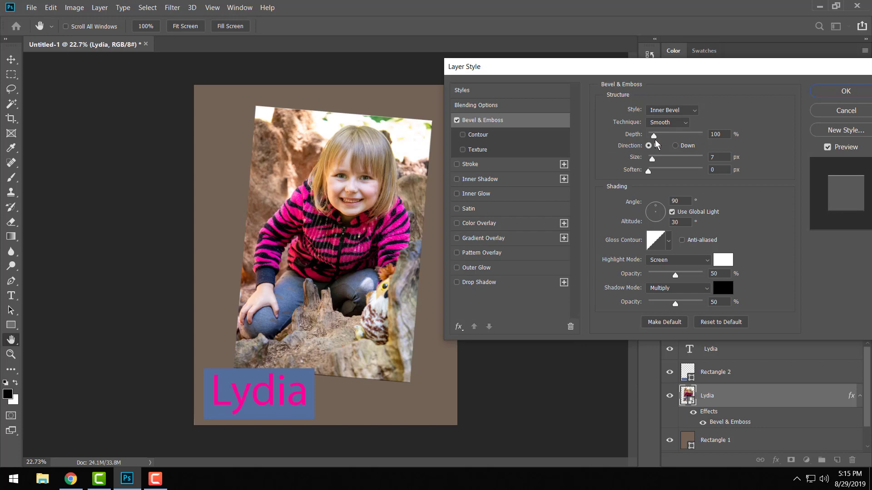
left_click_drag(653, 135, 667, 161)
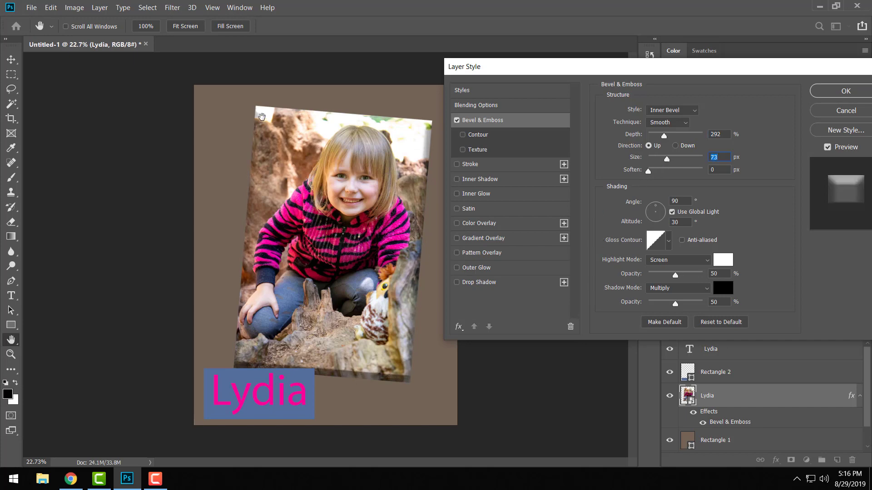
mouse_move(649, 172)
left_mouse_down()
mouse_move(659, 173)
mouse_move(647, 173)
left_mouse_up()
left_click(457, 121)
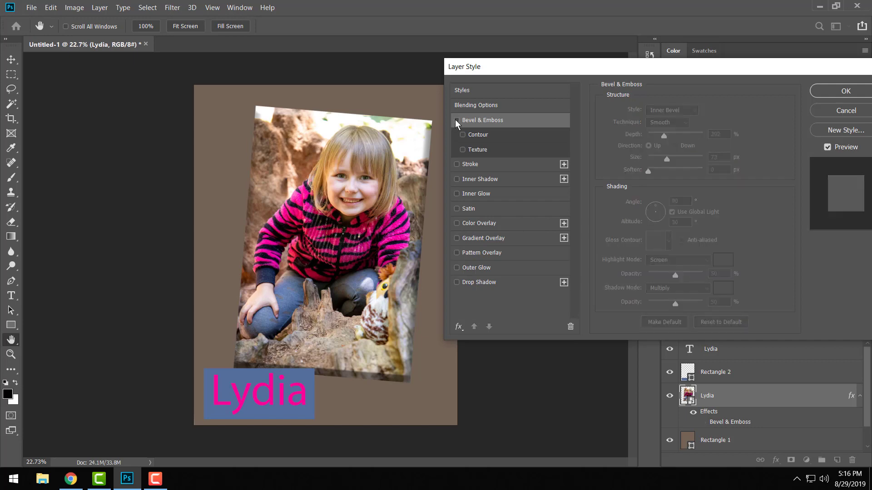
Add a stroke to the photo layer and set its size to 21 px.
left_click(457, 164)
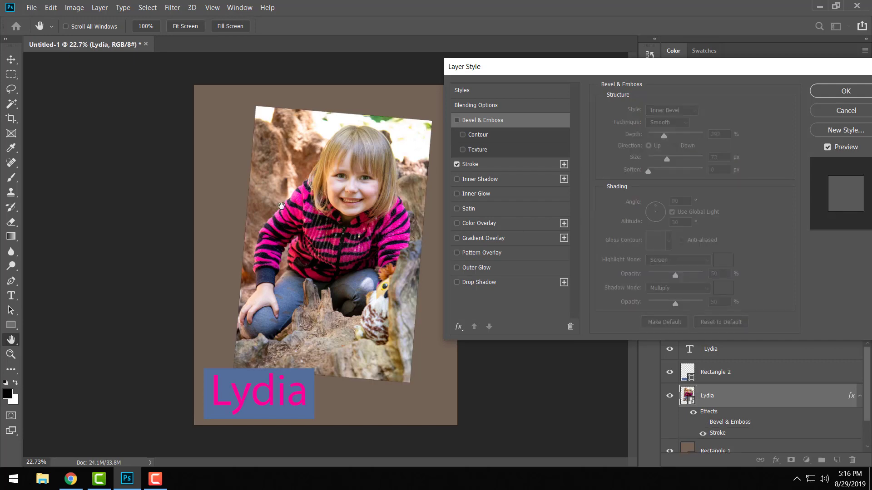
left_click(531, 164)
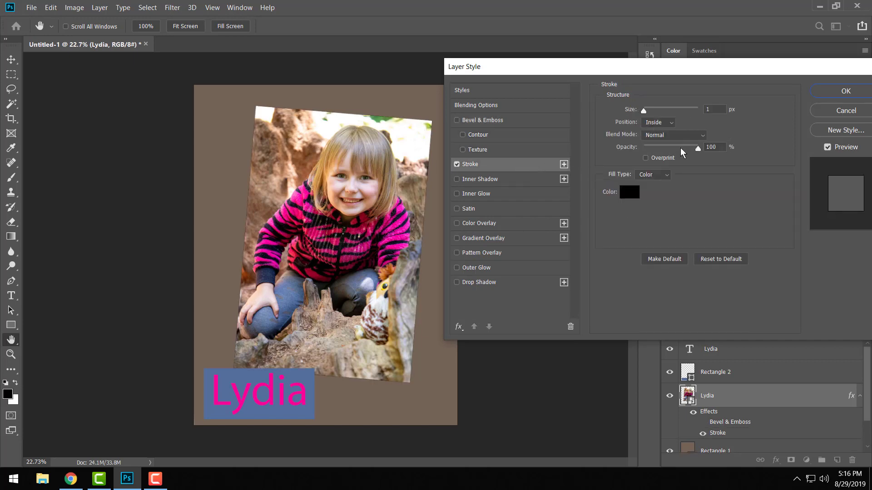
left_click_drag(641, 113, 658, 112)
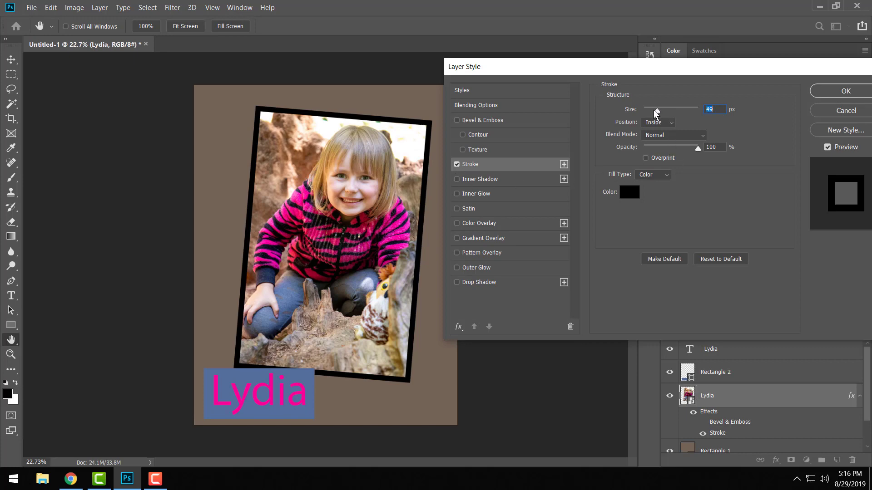
left_click_drag(654, 110, 652, 111)
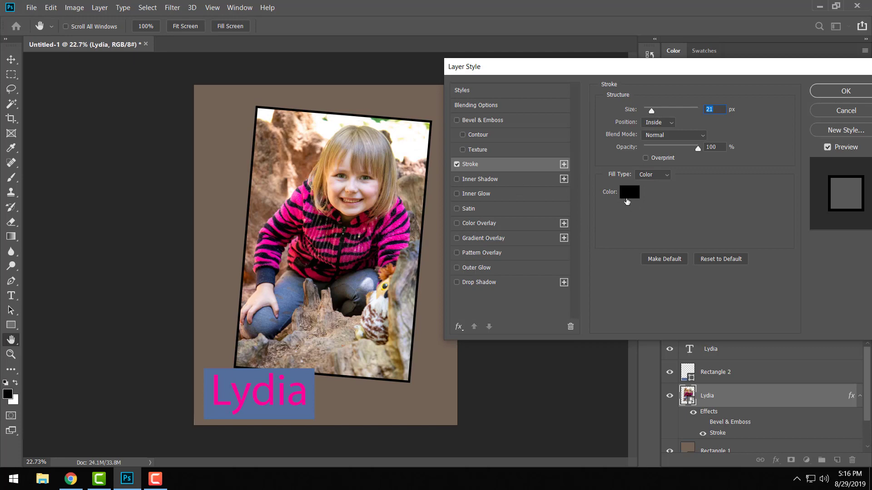
Try the inner shadow and the color, gradient and pattern overlays, switching each off, and reduce the photo's stroke size to 17 px.
left_click(457, 179)
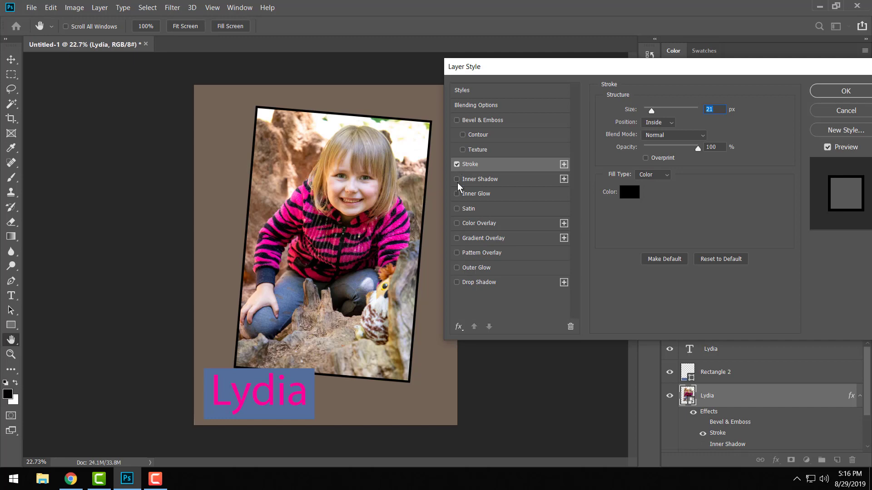
key("Down")
key("Down")
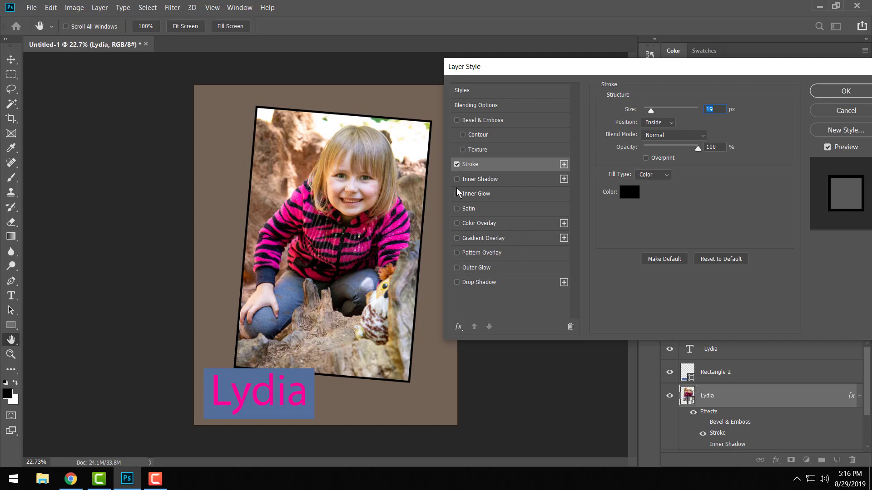
left_click(457, 225)
left_click(457, 225)
left_click(456, 239)
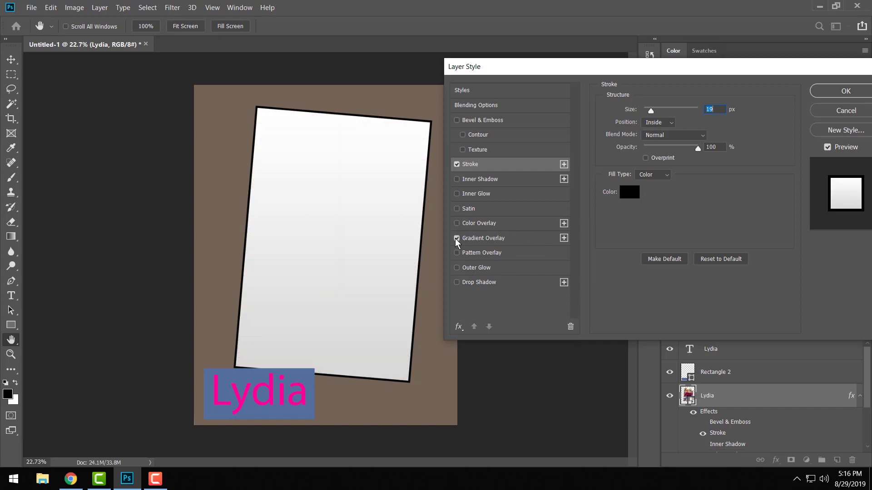
left_click(456, 239)
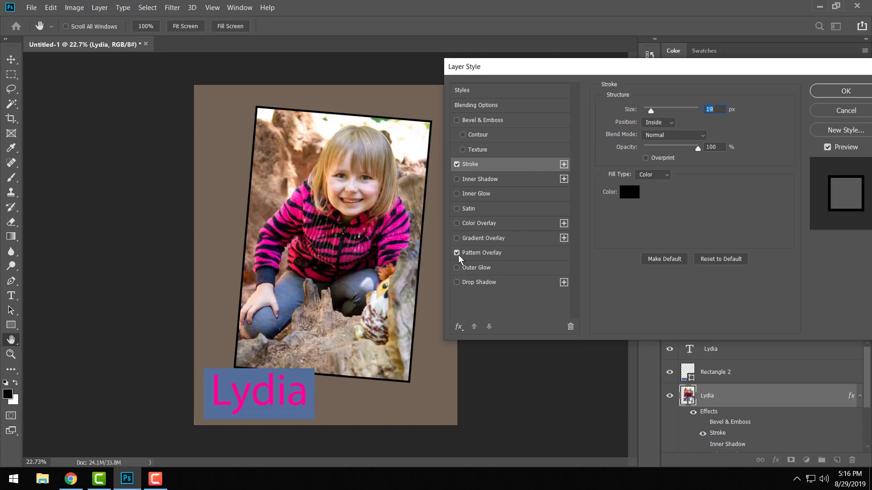
left_click(459, 254)
left_click(459, 254)
key("Down")
key("Down")
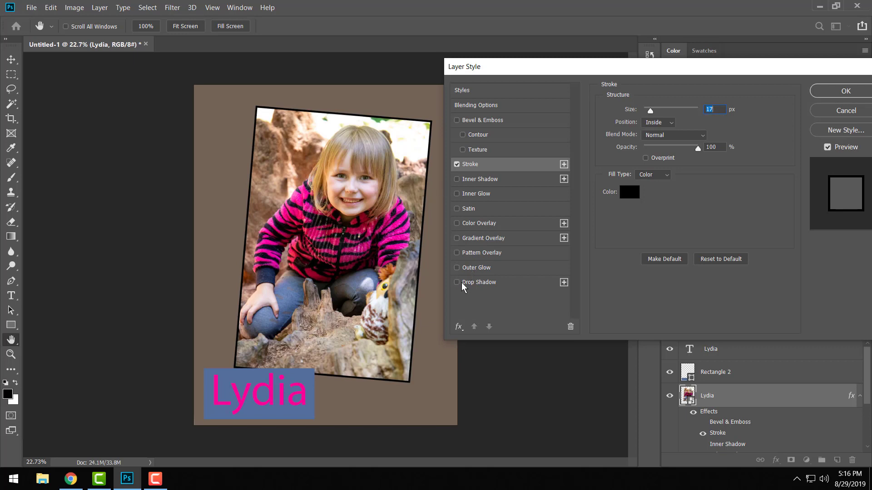
Add a drop shadow to the photo with 33 px distance, 33% spread and 62 px size.
left_click(476, 281)
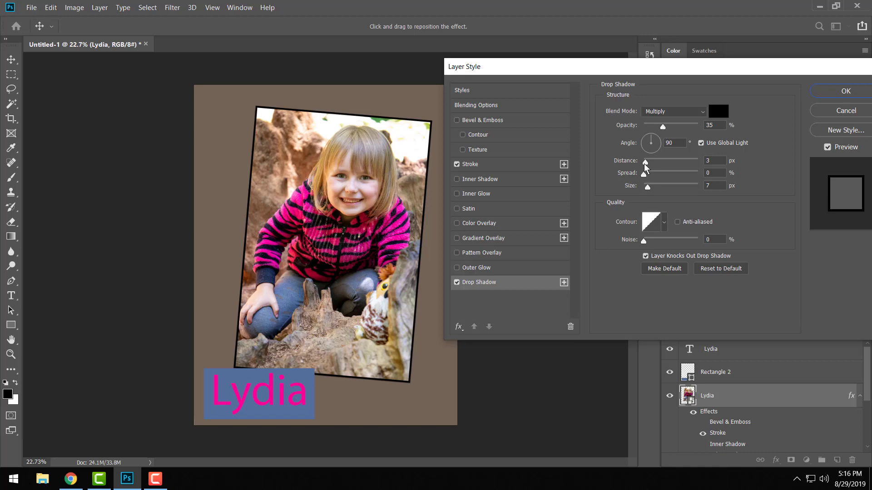
left_click_drag(644, 164, 662, 172)
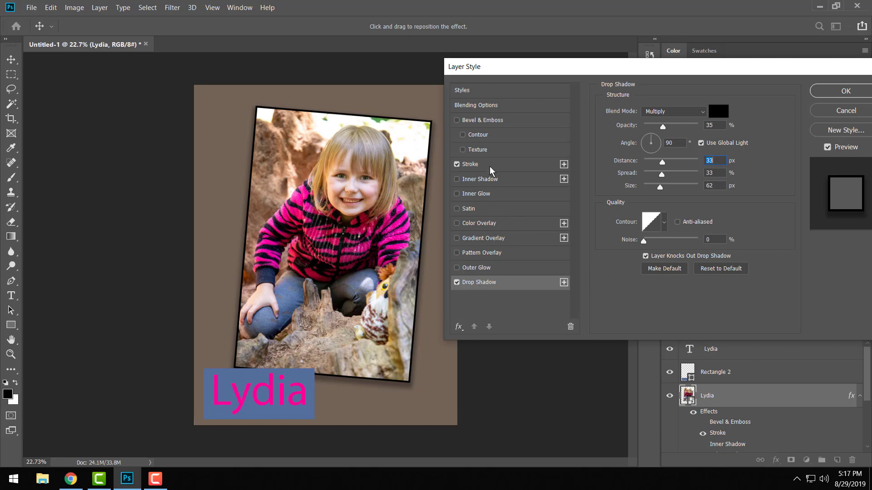
Apply the photo's layer styles, then set the name text layer's opacity to 98% in its blending options.
left_click(839, 93)
left_click(271, 408)
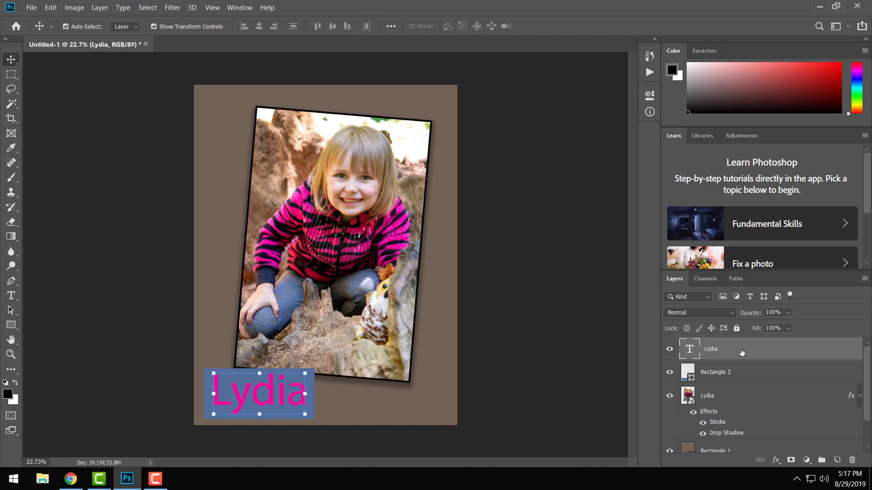
double_click(741, 353)
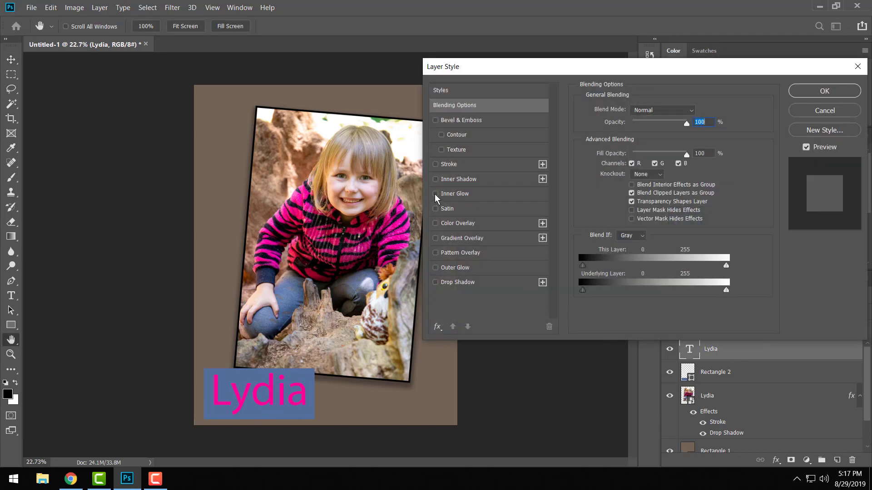
scroll(454, 275, "down", 2)
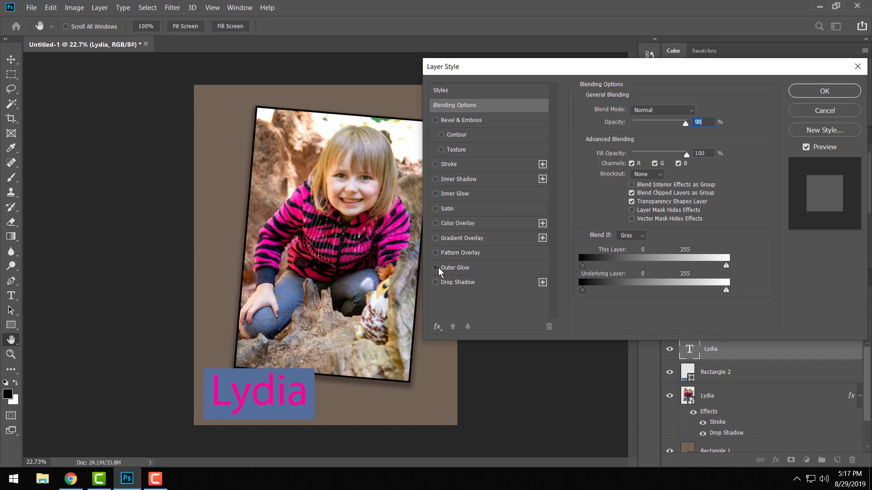
Try a red outer glow with 17% spread and 70 px size on the name text and briefly a drop shadow, switching both off.
left_click(438, 268)
left_click(447, 268)
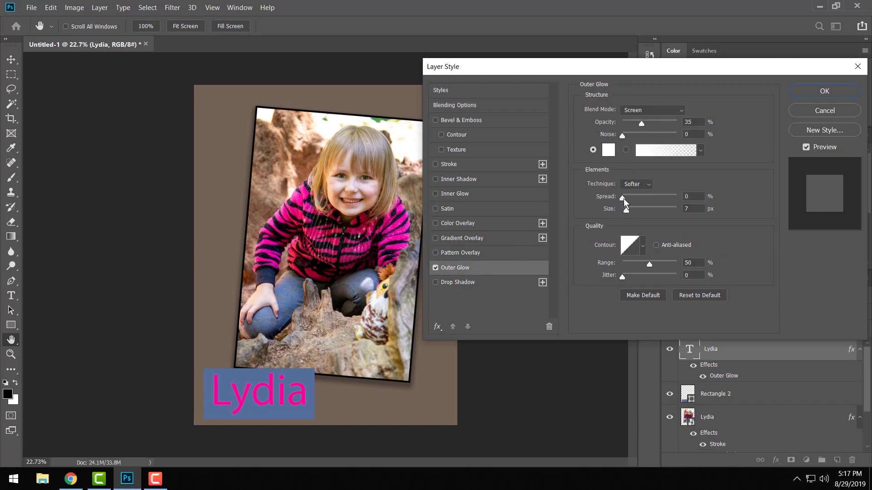
mouse_move(622, 198)
left_mouse_down()
mouse_move(637, 200)
mouse_move(633, 210)
left_mouse_up()
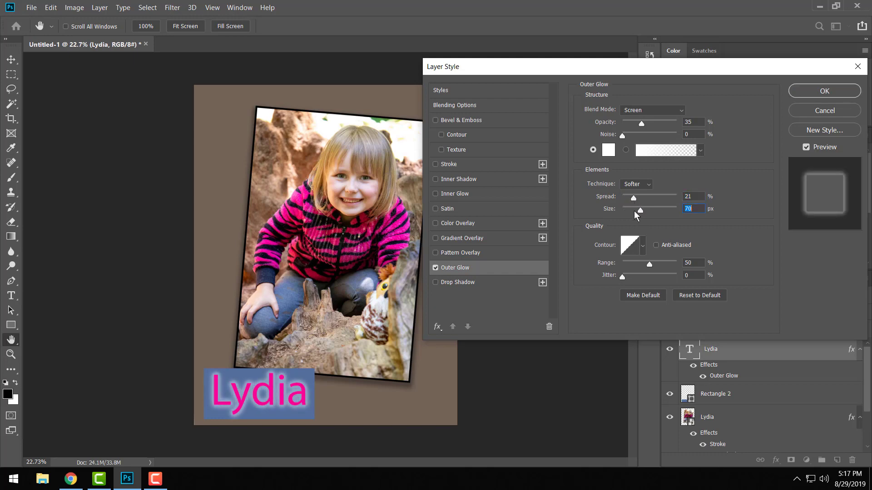
left_click(633, 198)
left_click(609, 149)
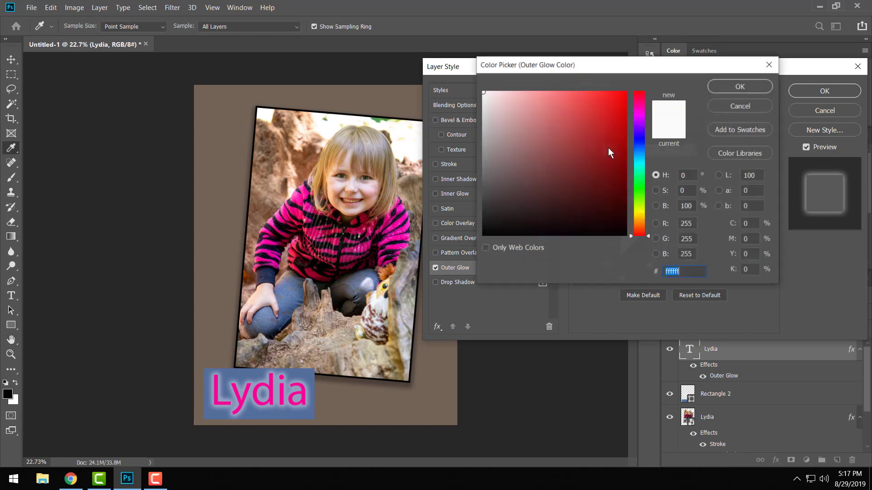
mouse_move(612, 145)
left_mouse_down()
mouse_move(614, 117)
mouse_move(484, 93)
mouse_move(475, 243)
mouse_move(551, 132)
mouse_move(553, 100)
mouse_move(577, 113)
left_mouse_up()
left_click(736, 87)
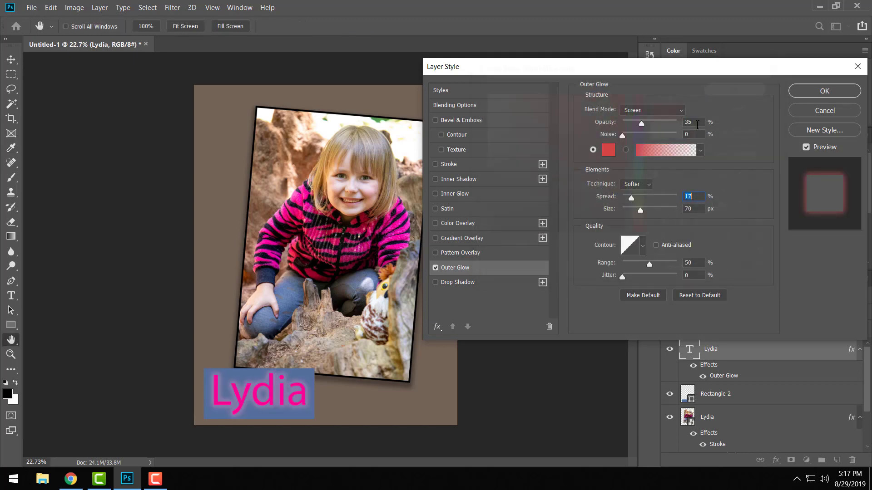
left_click(435, 282)
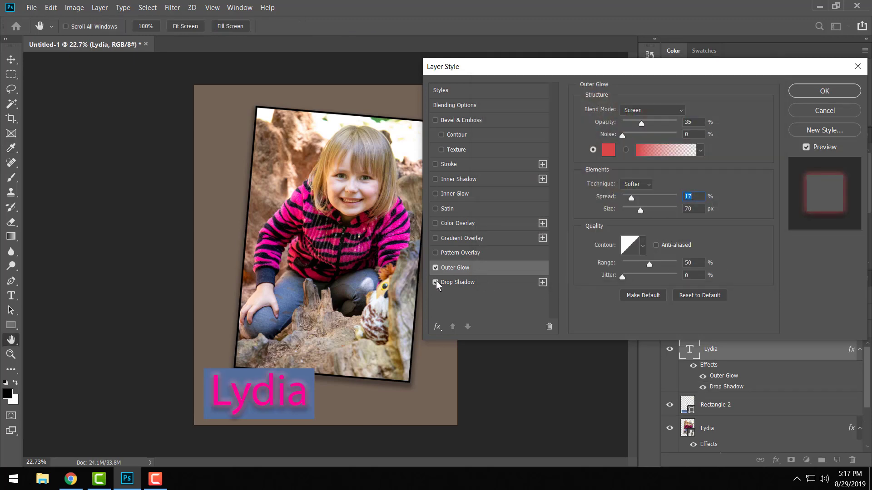
left_click(435, 283)
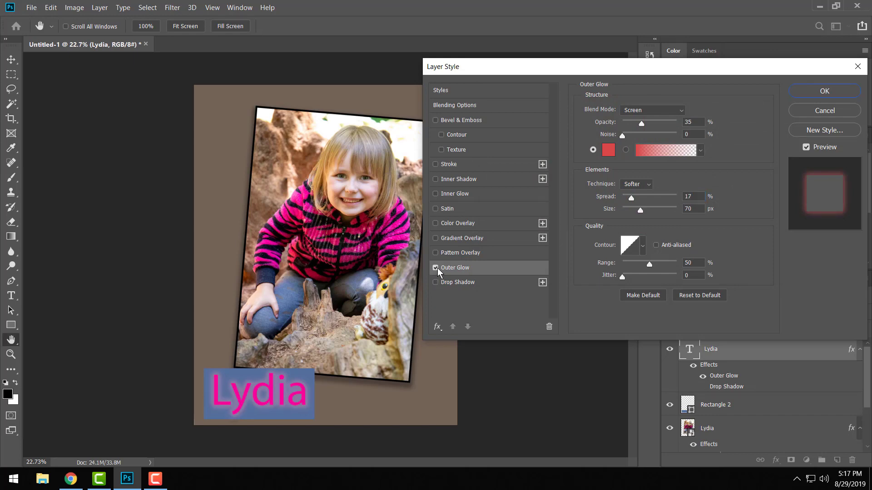
left_click(435, 268)
Add a drop shadow to the name text with a 145° angle, 9 px distance, 8% spread and 5 px size.
left_click(435, 283)
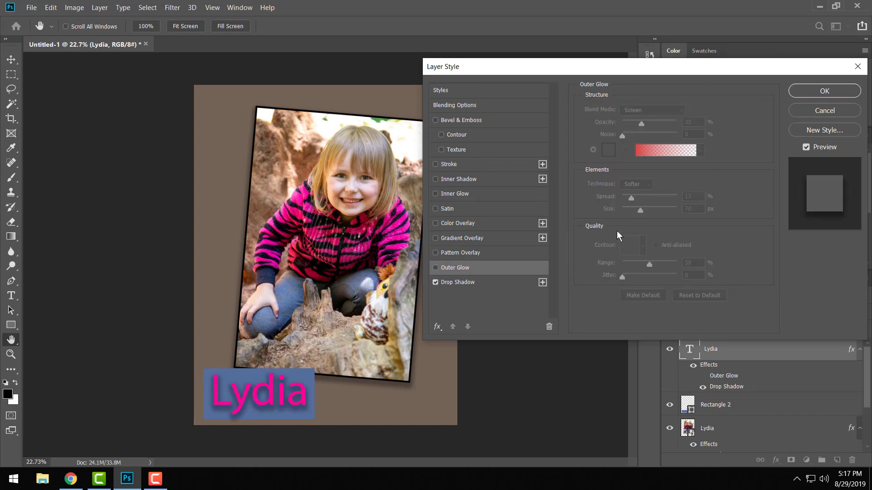
left_click(487, 285)
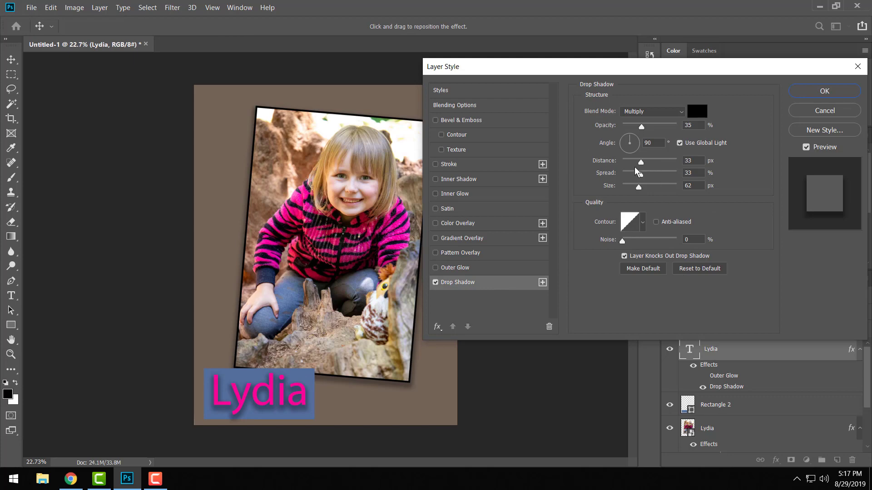
left_click_drag(639, 162, 626, 192)
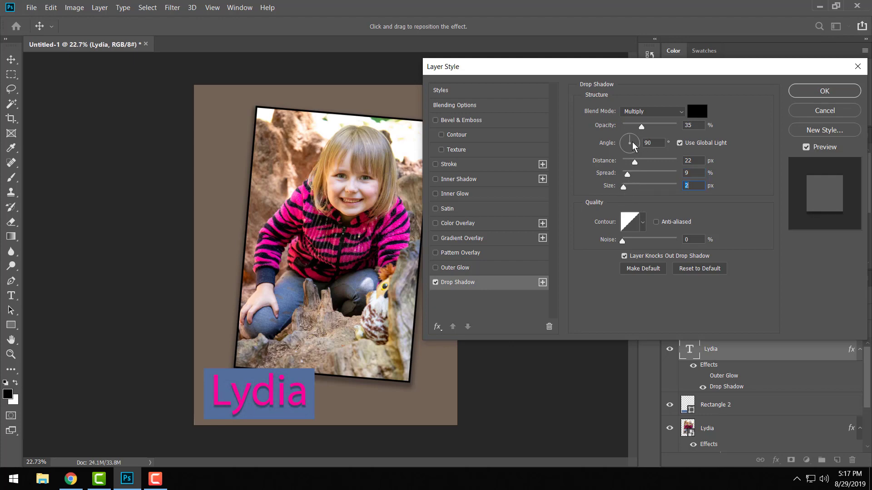
left_click(619, 141)
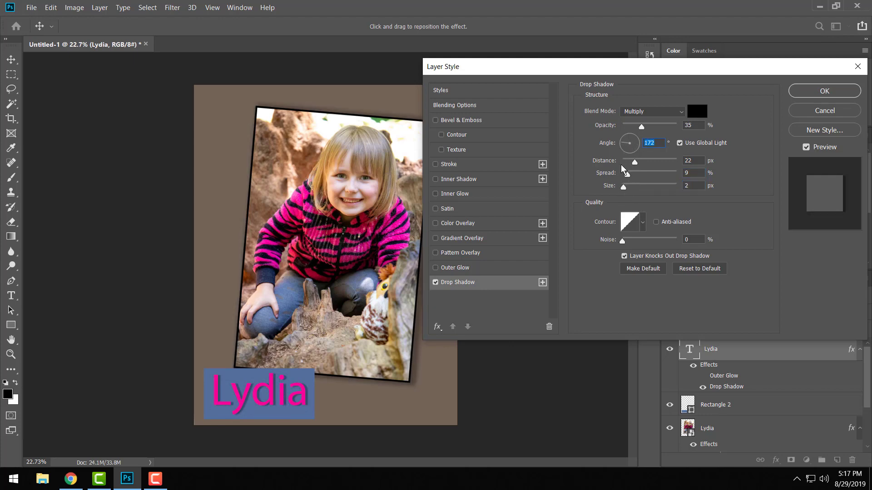
left_click_drag(622, 143, 623, 139)
mouse_move(628, 175)
left_mouse_down()
mouse_move(631, 165)
mouse_move(625, 187)
left_mouse_up()
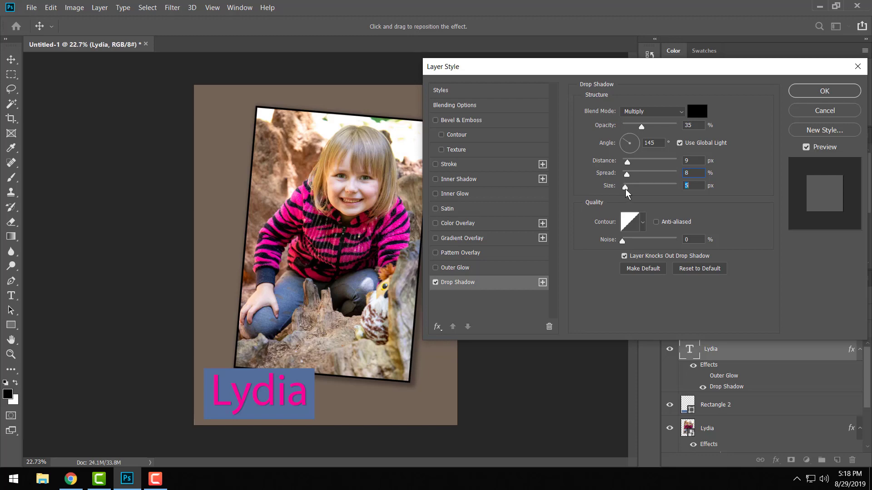
left_click(810, 94)
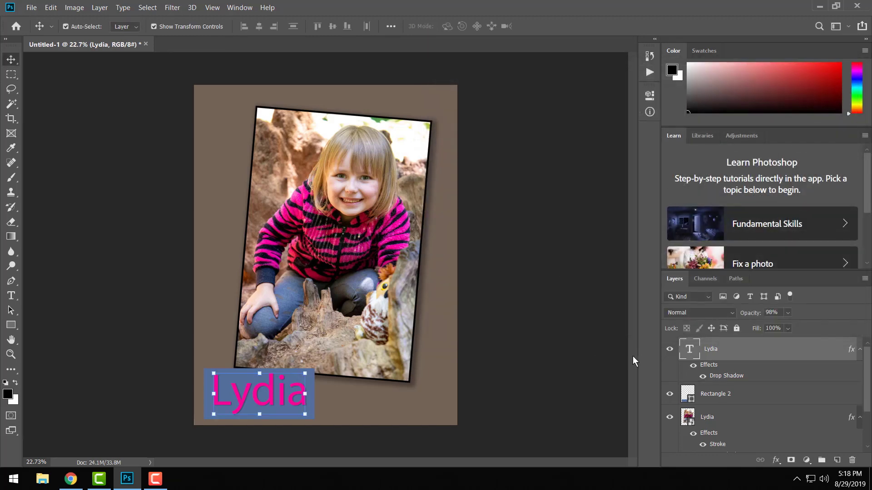
Select the Background layer and start saving the document, choosing the Documents folder as the location.
left_click_drag(869, 382, 865, 438)
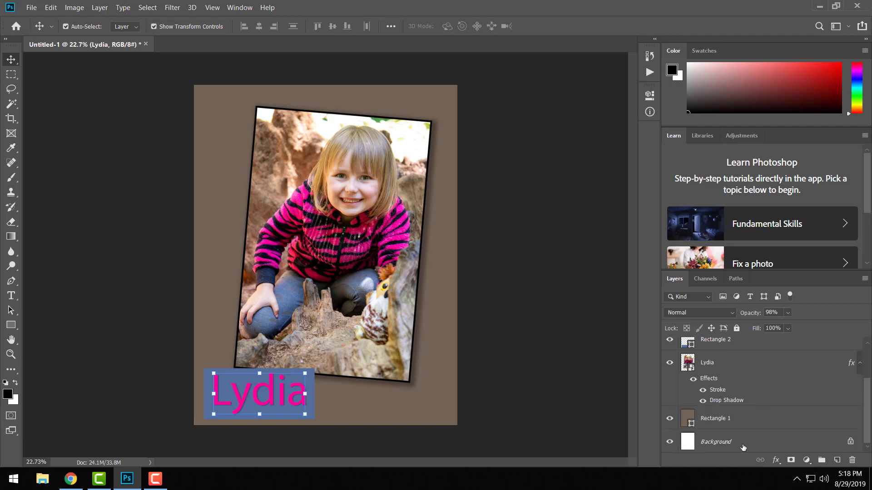
left_click(740, 449)
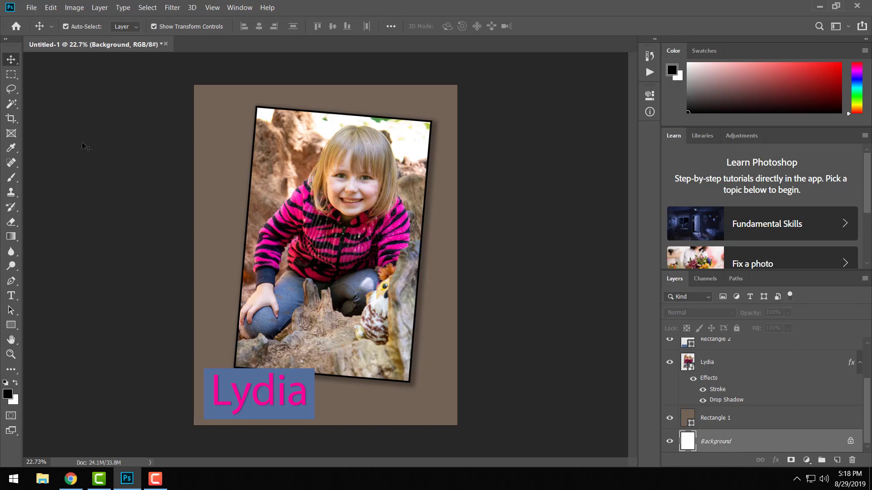
left_click(32, 8)
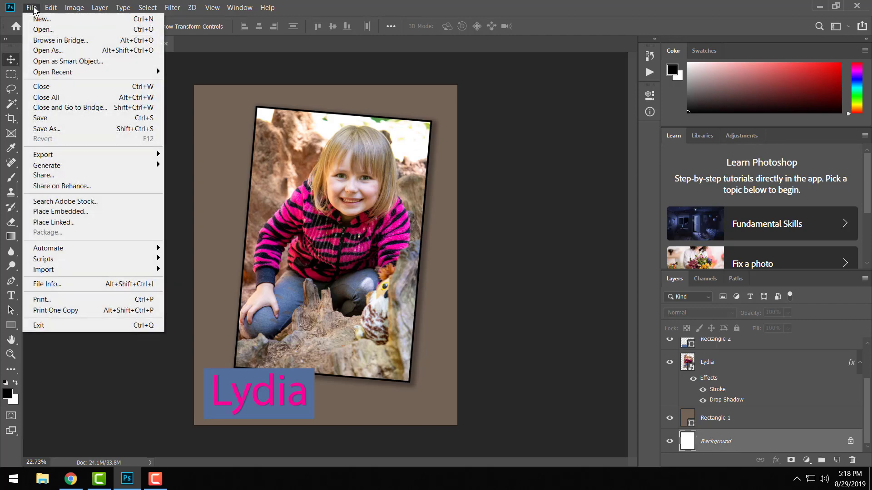
left_click(56, 119)
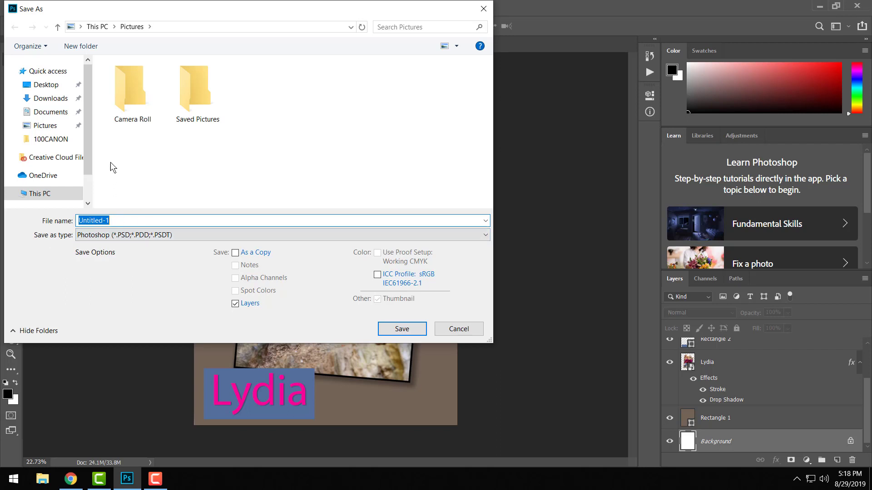
mouse_move(80, 127)
left_mouse_down()
mouse_move(86, 137)
mouse_move(73, 124)
left_mouse_up()
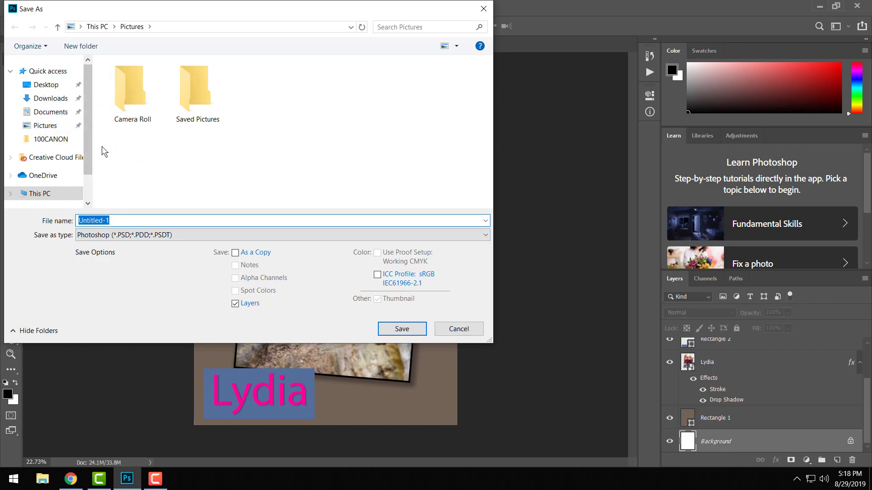
left_click(58, 111)
Create a folder named Media Comm inside Documents and open it as the save location.
right_click(154, 124)
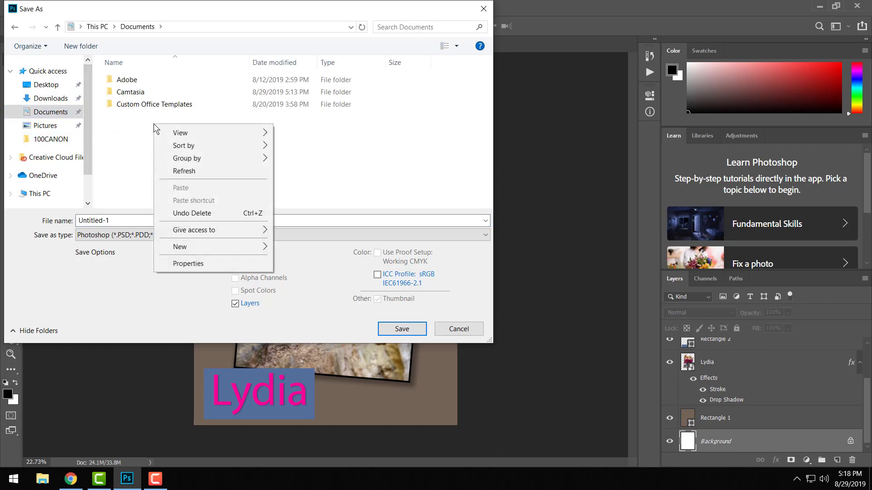
mouse_move(244, 249)
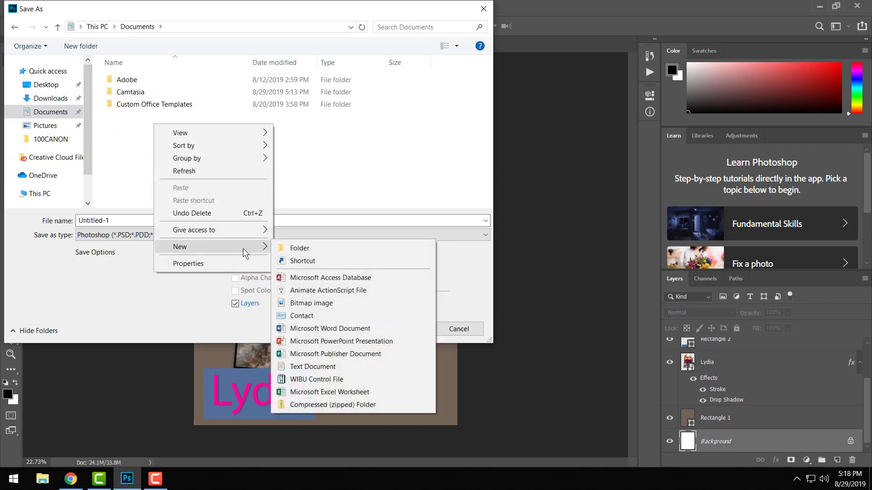
left_click(302, 252)
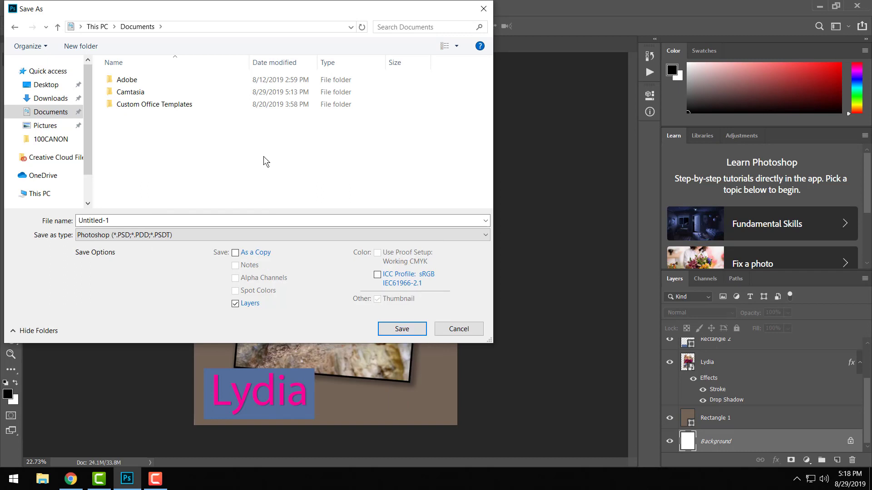
right_click(134, 114)
mouse_move(186, 236)
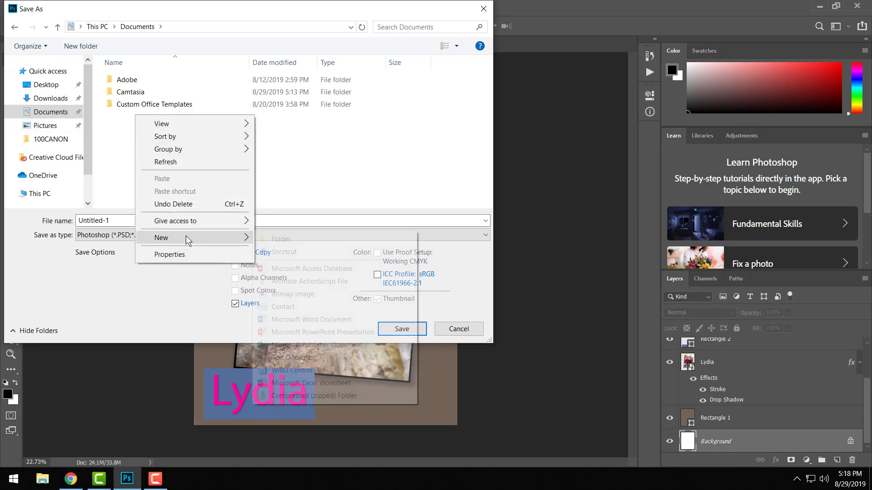
left_click(297, 238)
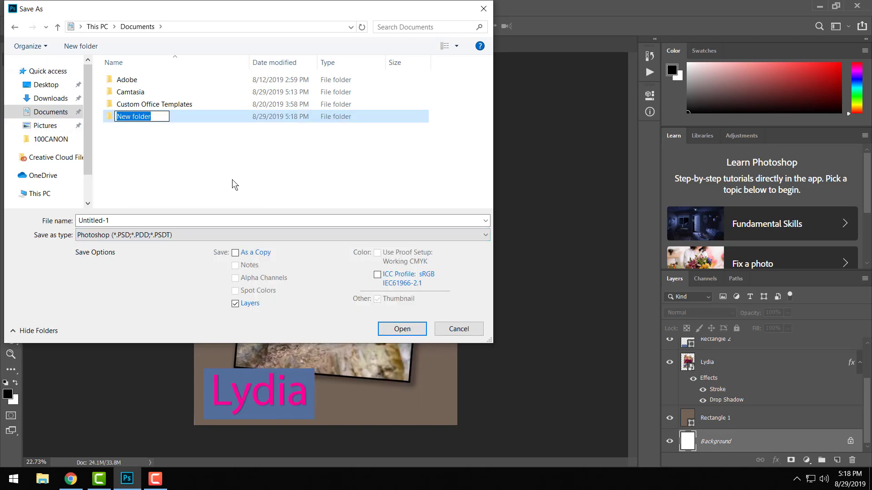
type("Media Comm")
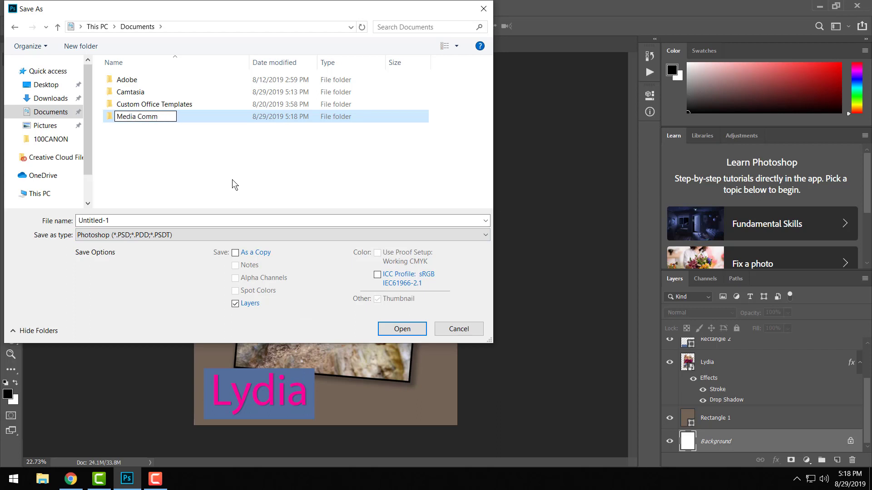
left_click(232, 179)
double_click(146, 117)
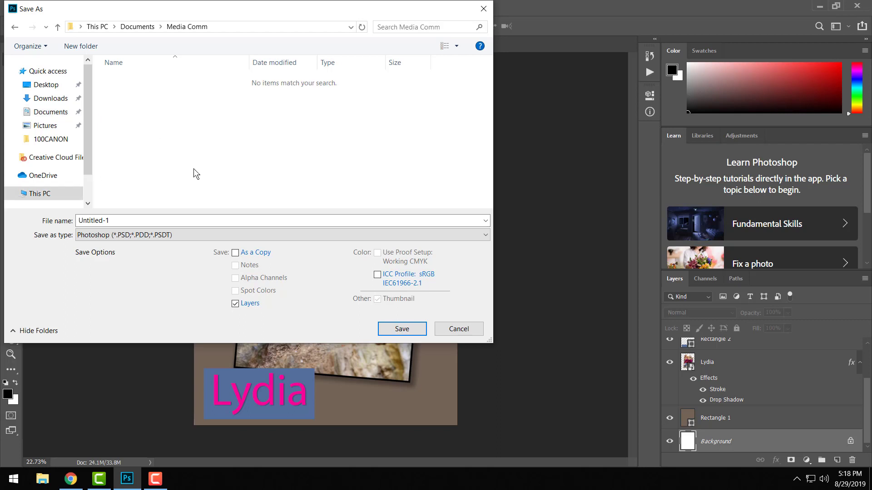
Save the document in Photoshop format as Photoshop Practice 1 with Maximize Compatibility on, and deselect all layers.
left_click_drag(127, 220, 75, 223)
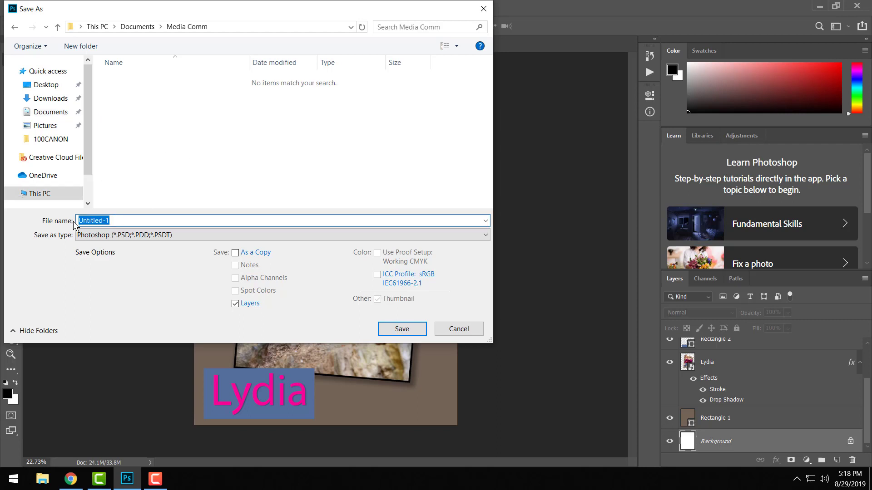
type("Photo shop R")
key("BackSpace")
type("Practice 1")
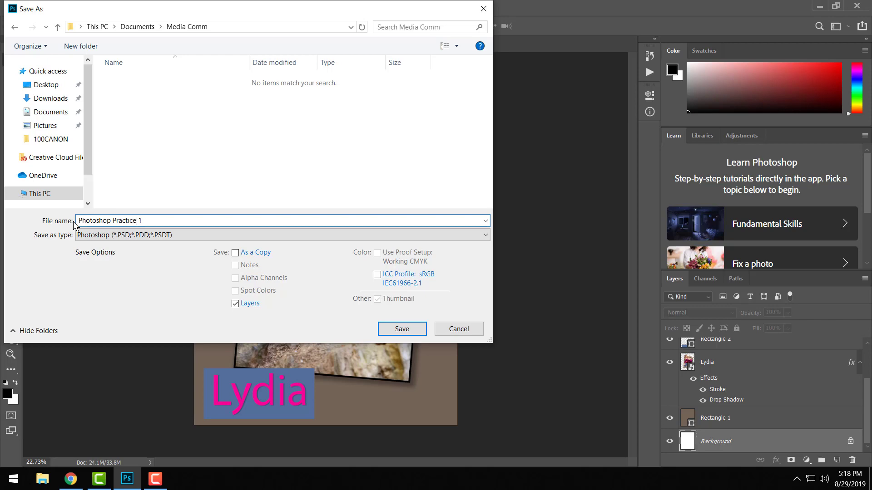
left_click(405, 334)
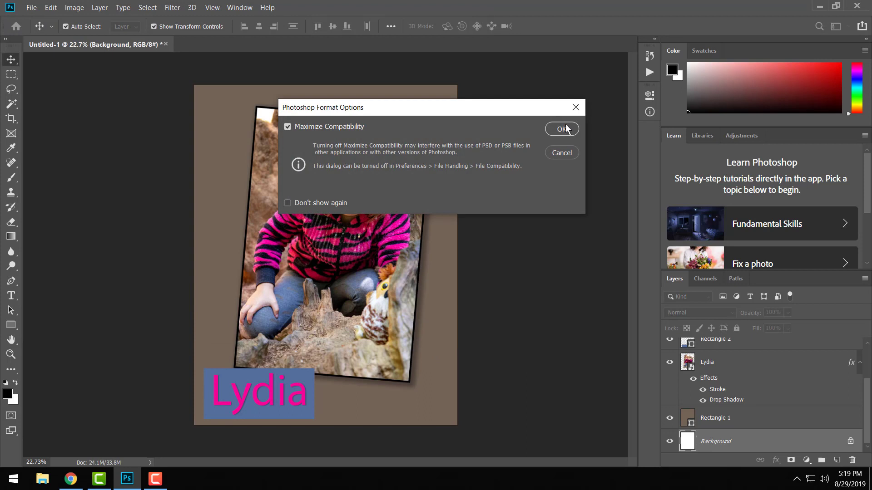
left_click(566, 129)
left_click(202, 248)
left_click(163, 242)
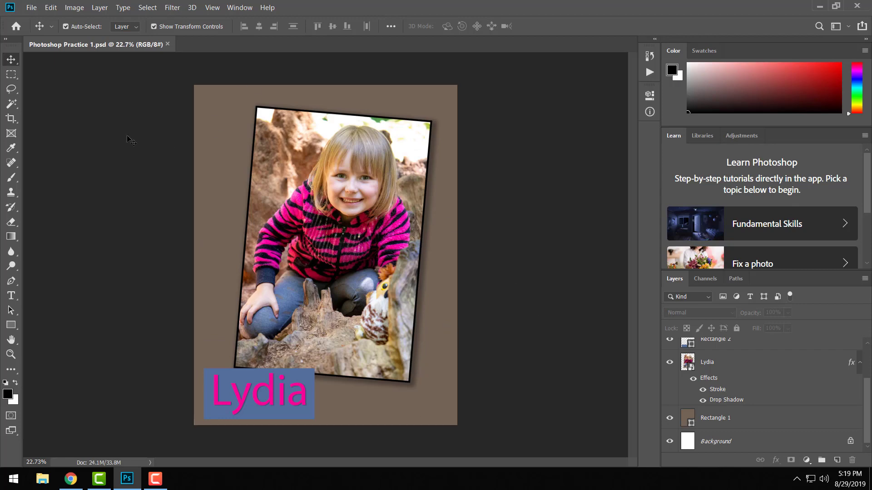
Save a copy of the document in the Media Comm folder in JPEG format, named Photoshop Practice 1.
left_click(30, 8)
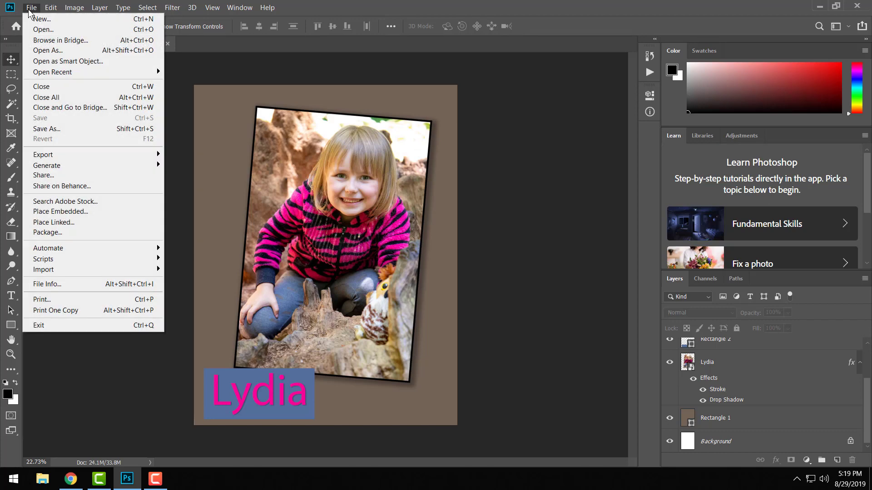
left_click(68, 128)
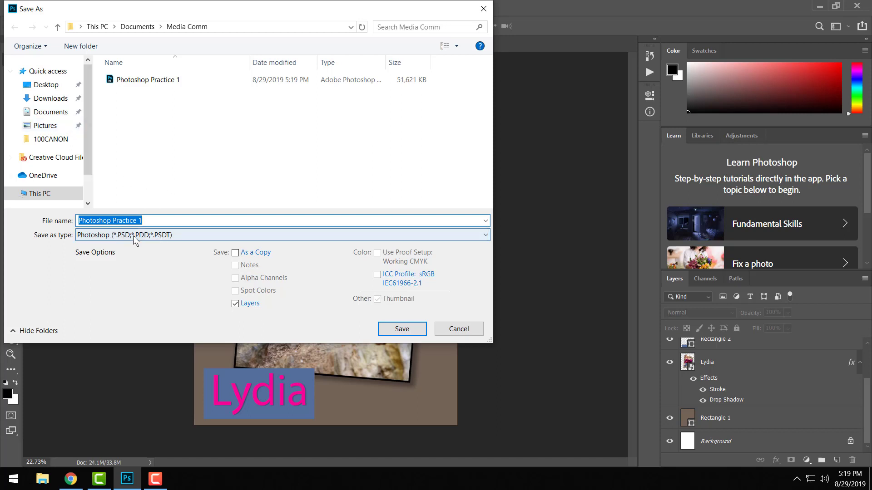
left_click(142, 240)
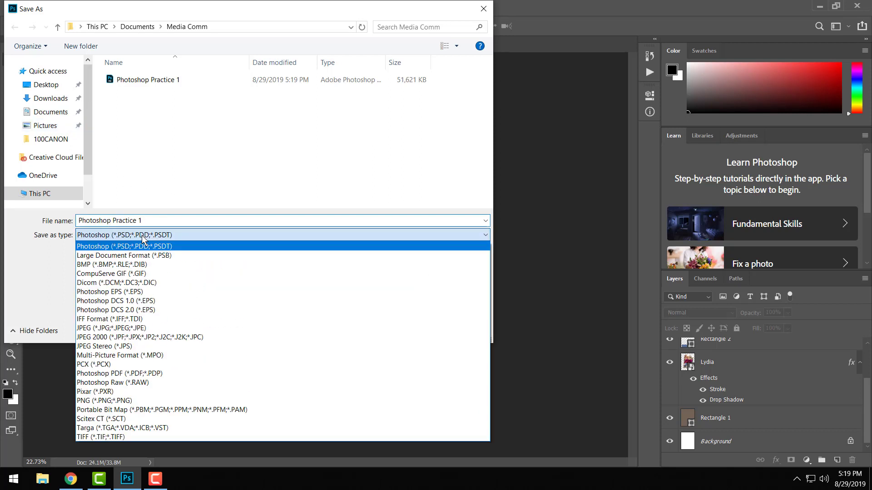
left_click(140, 328)
left_click(148, 241)
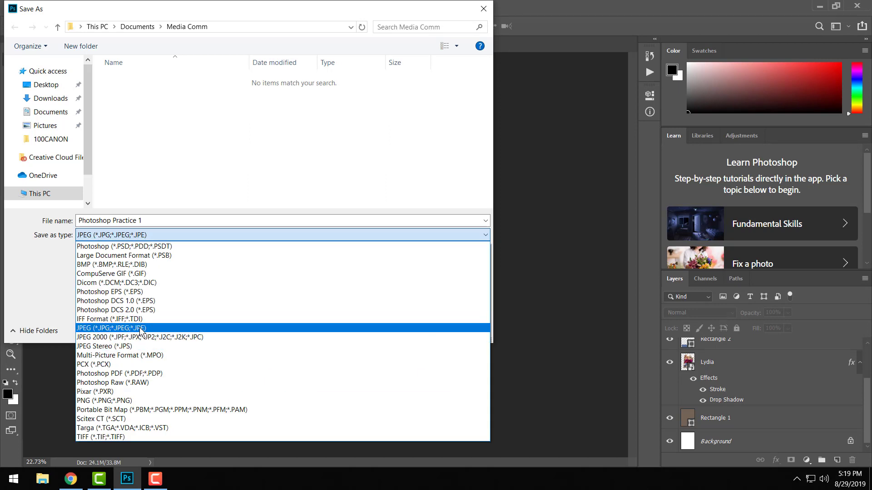
left_click(141, 329)
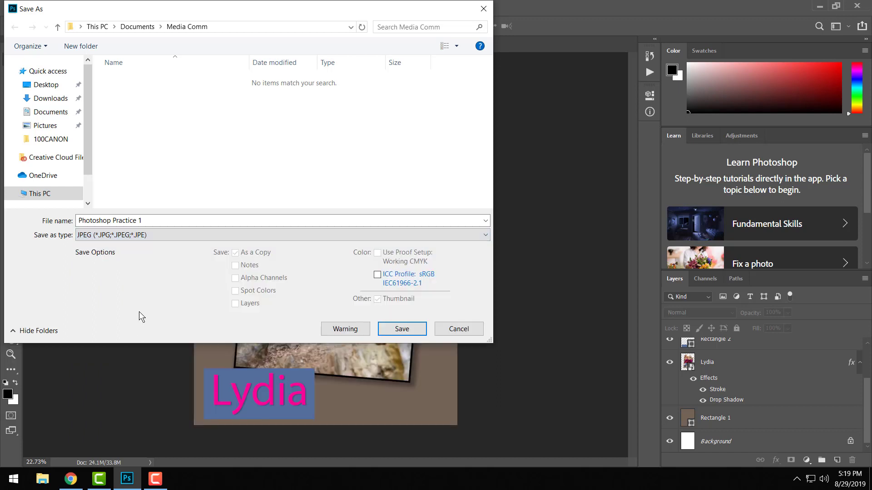
left_click(154, 222)
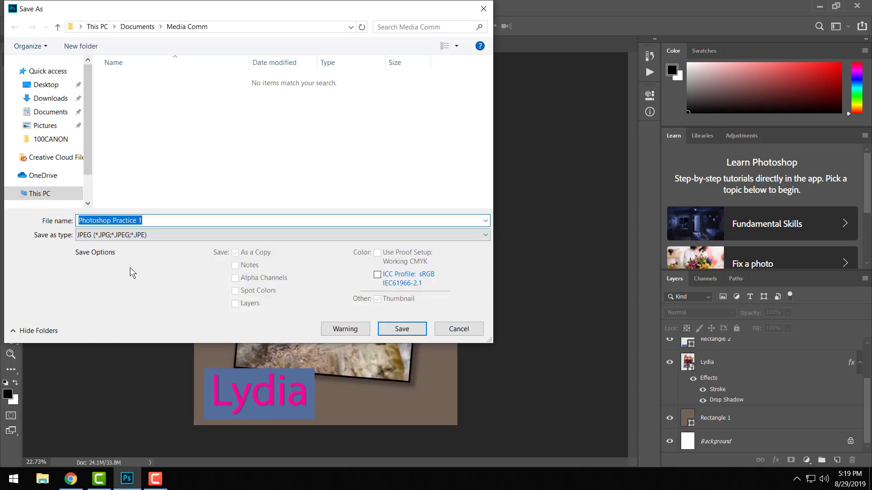
left_click(402, 330)
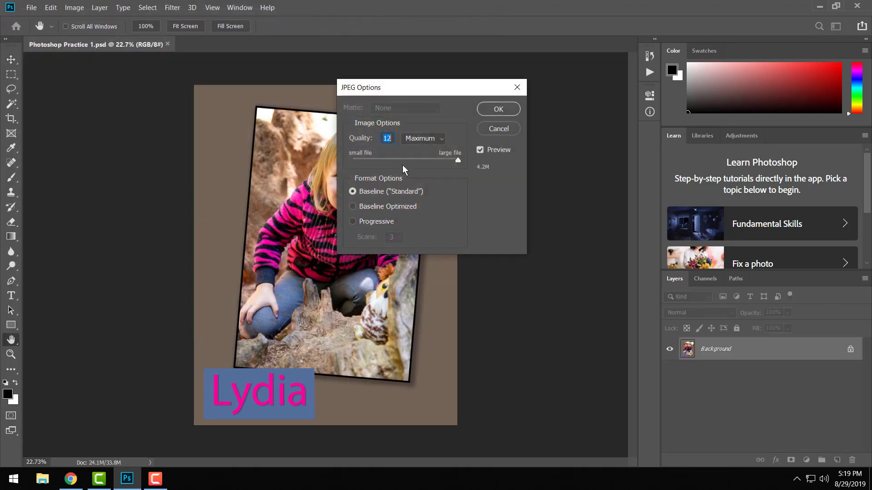
Set the JPEG quality to 7 (Medium) with the Baseline ("Standard") format option and finish the export.
left_click_drag(458, 160, 417, 162)
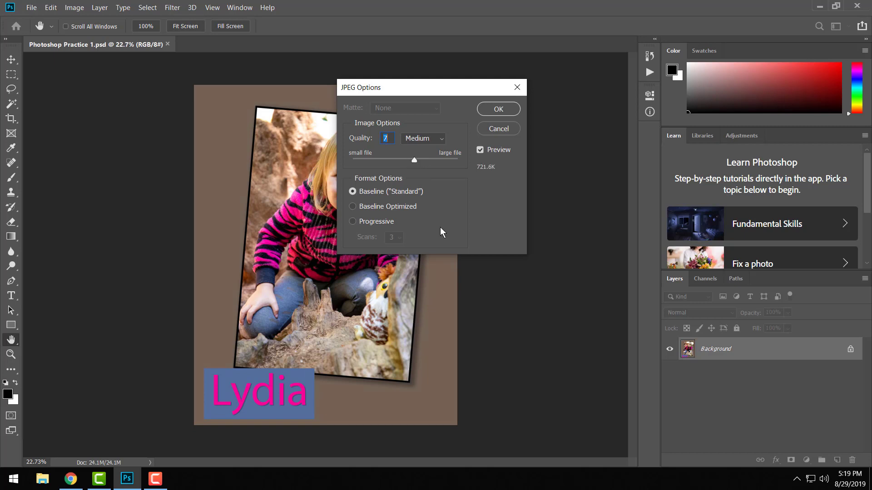
left_click_drag(413, 159, 415, 159)
left_click(499, 108)
Check the saved files in Documents' Media Comm folder in File Explorer and switch to the Photoshop practice assignment page in Chrome.
left_click(43, 479)
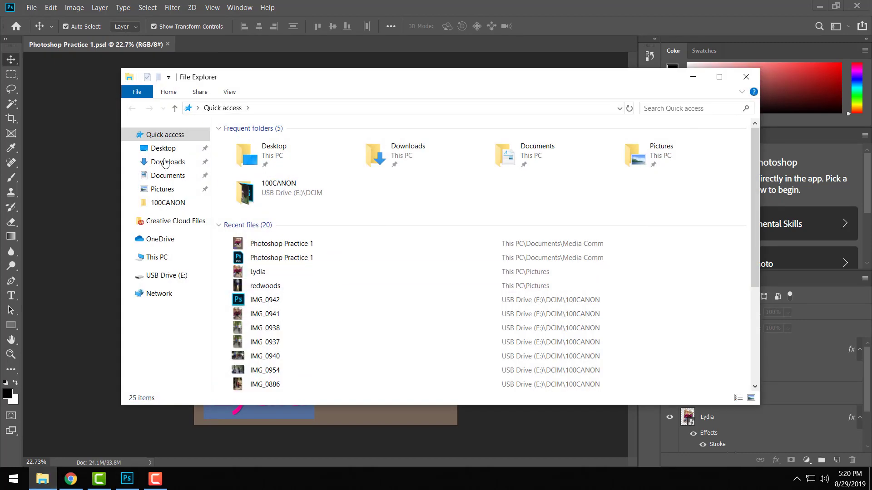
left_click(170, 177)
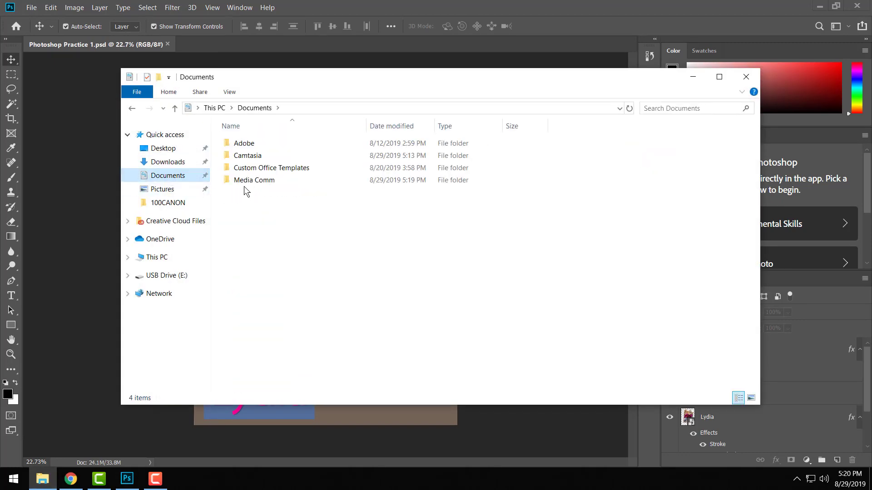
double_click(255, 185)
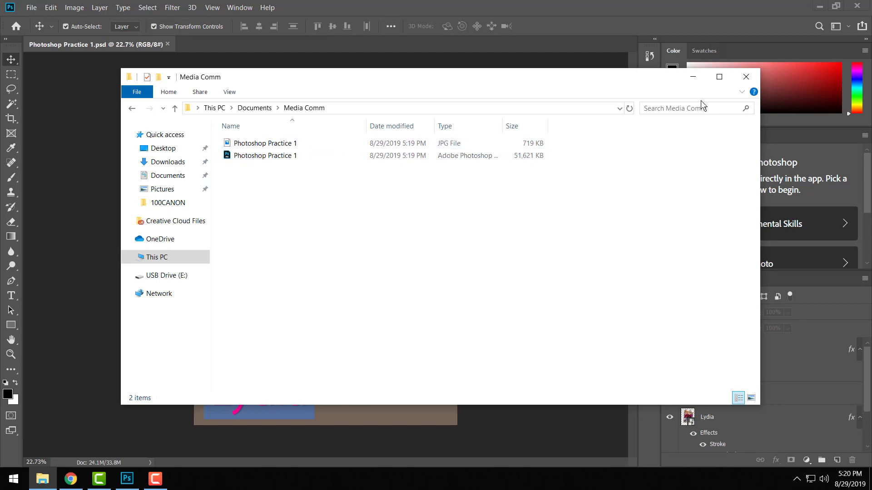
left_click(745, 77)
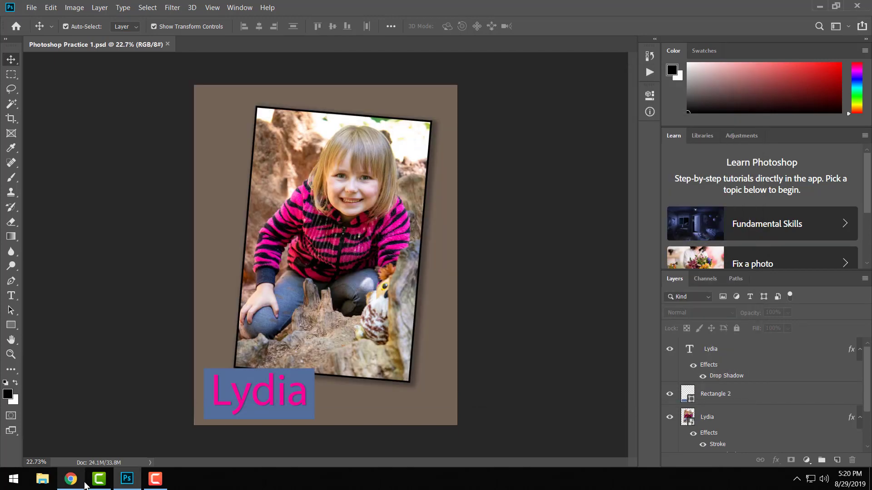
left_click(71, 479)
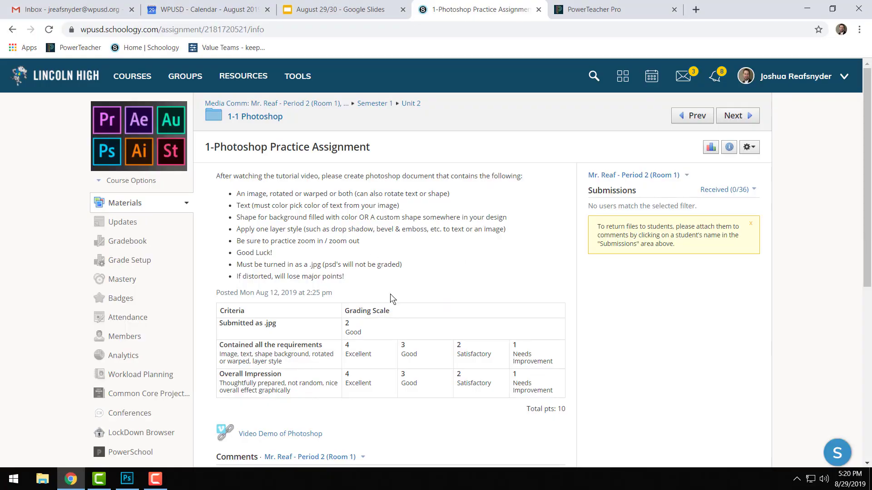